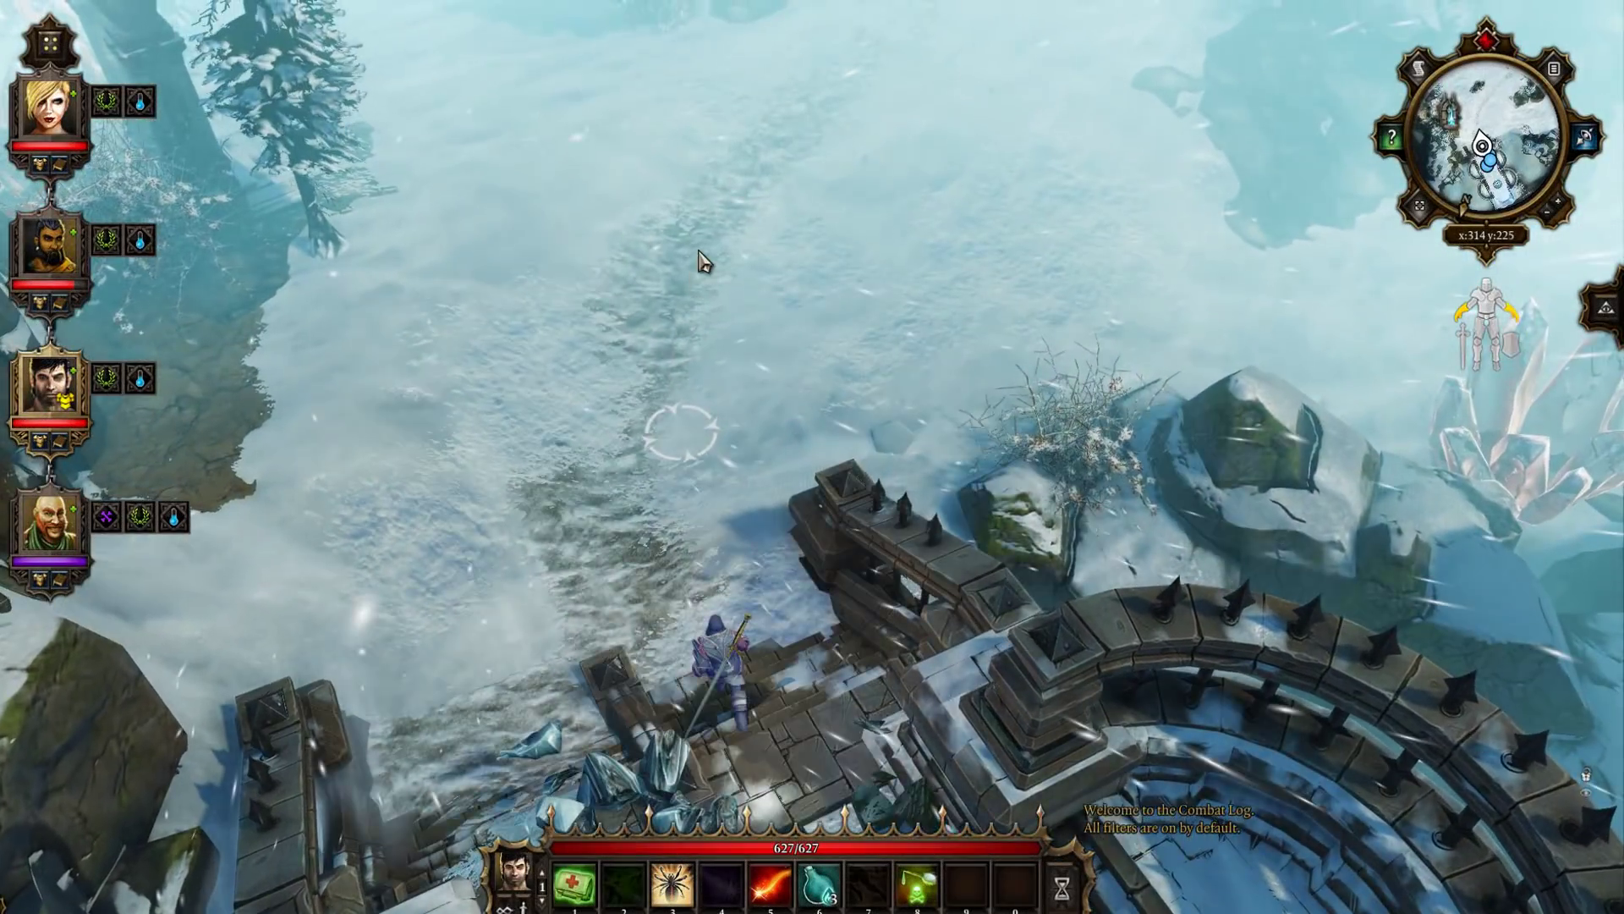
# - In the Divinity clip, walk the party north and north-east across the snow
pyautogui.click(708, 268)
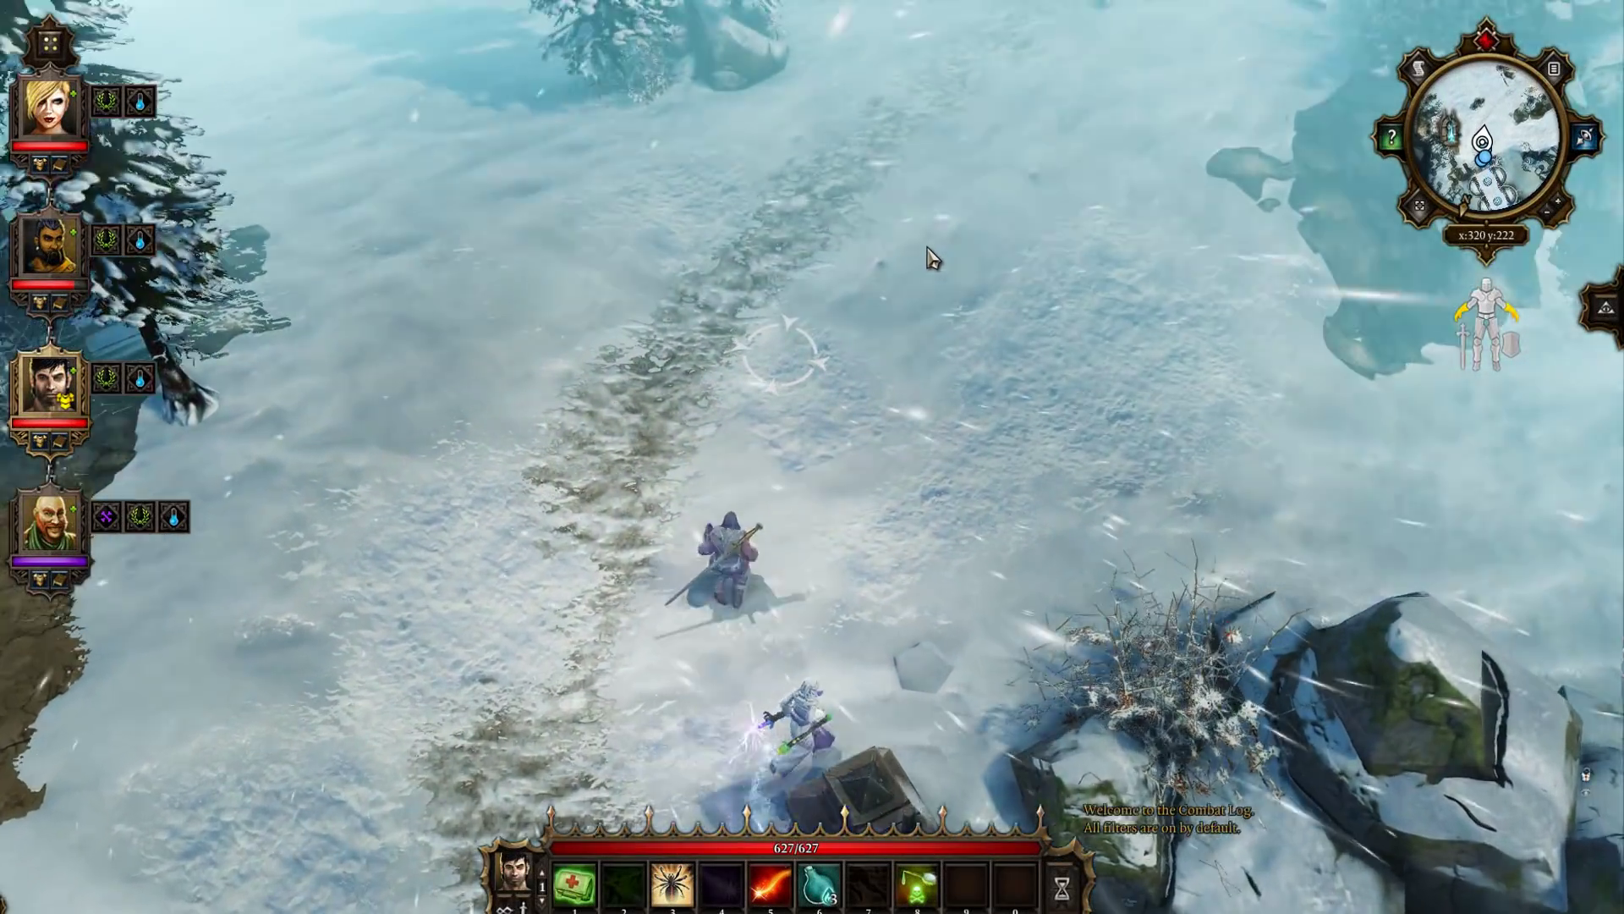
pyautogui.click(923, 264)
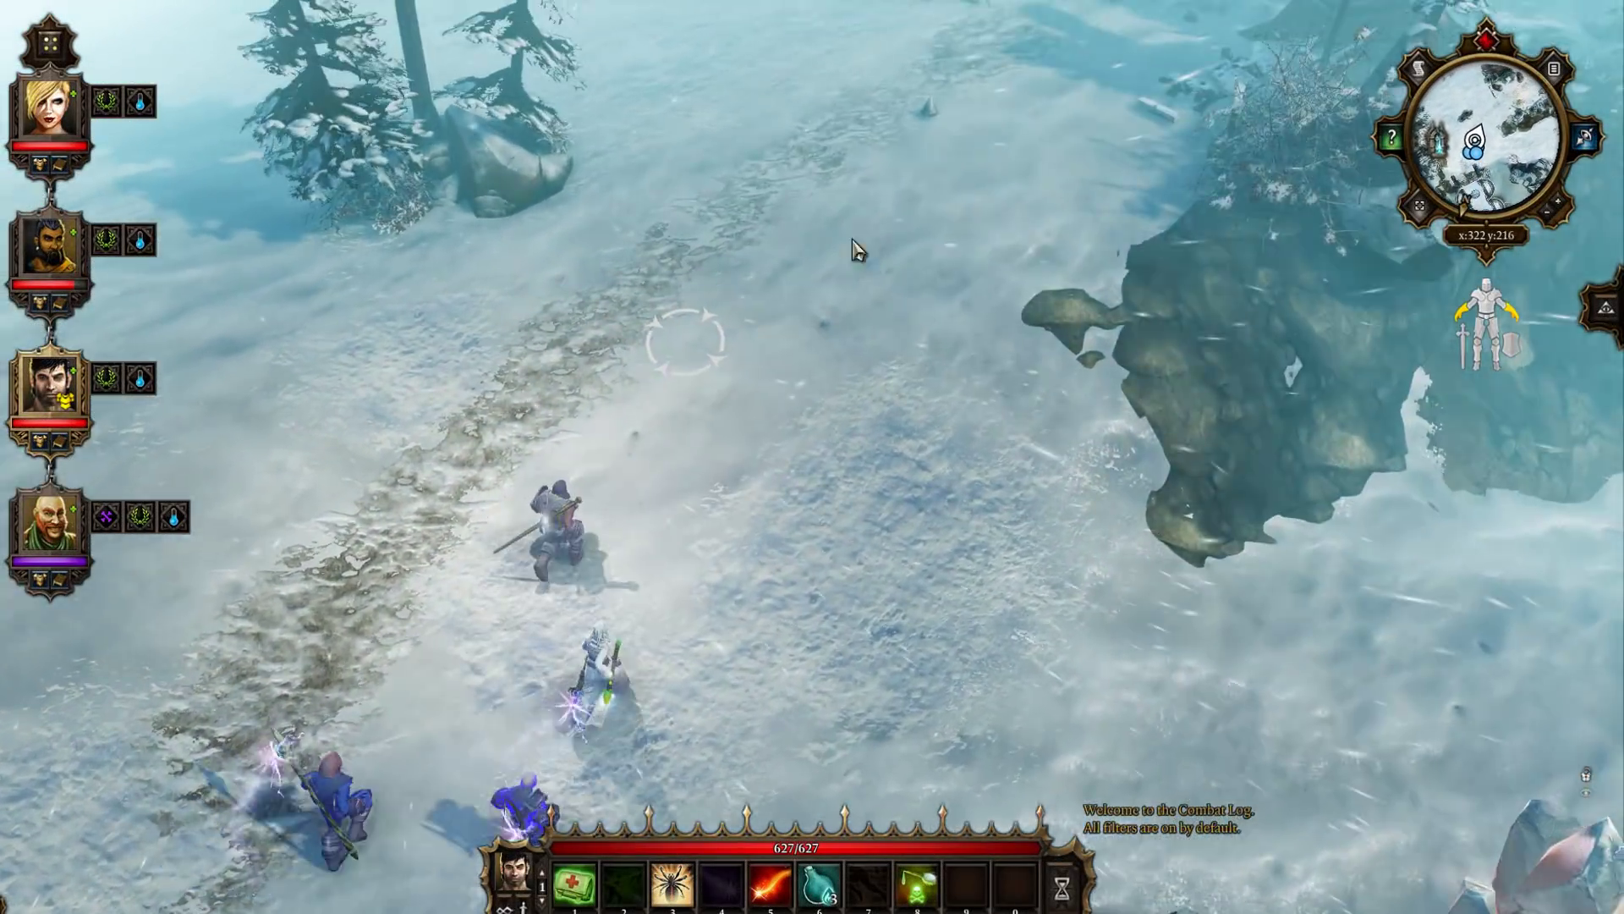
pyautogui.click(789, 283)
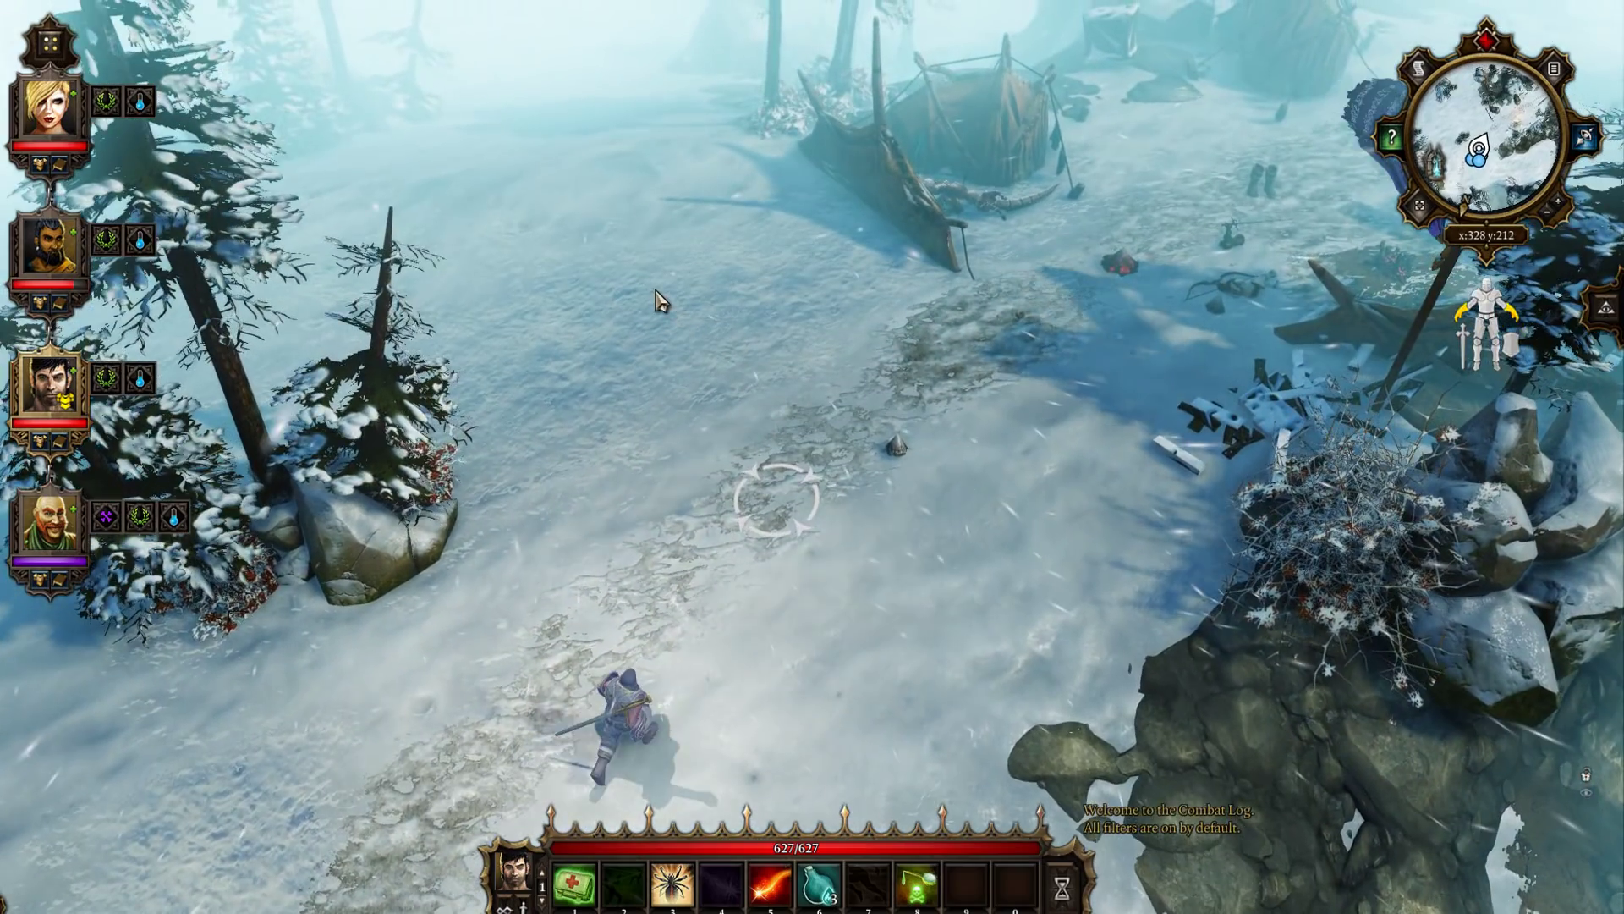
pyautogui.click(661, 299)
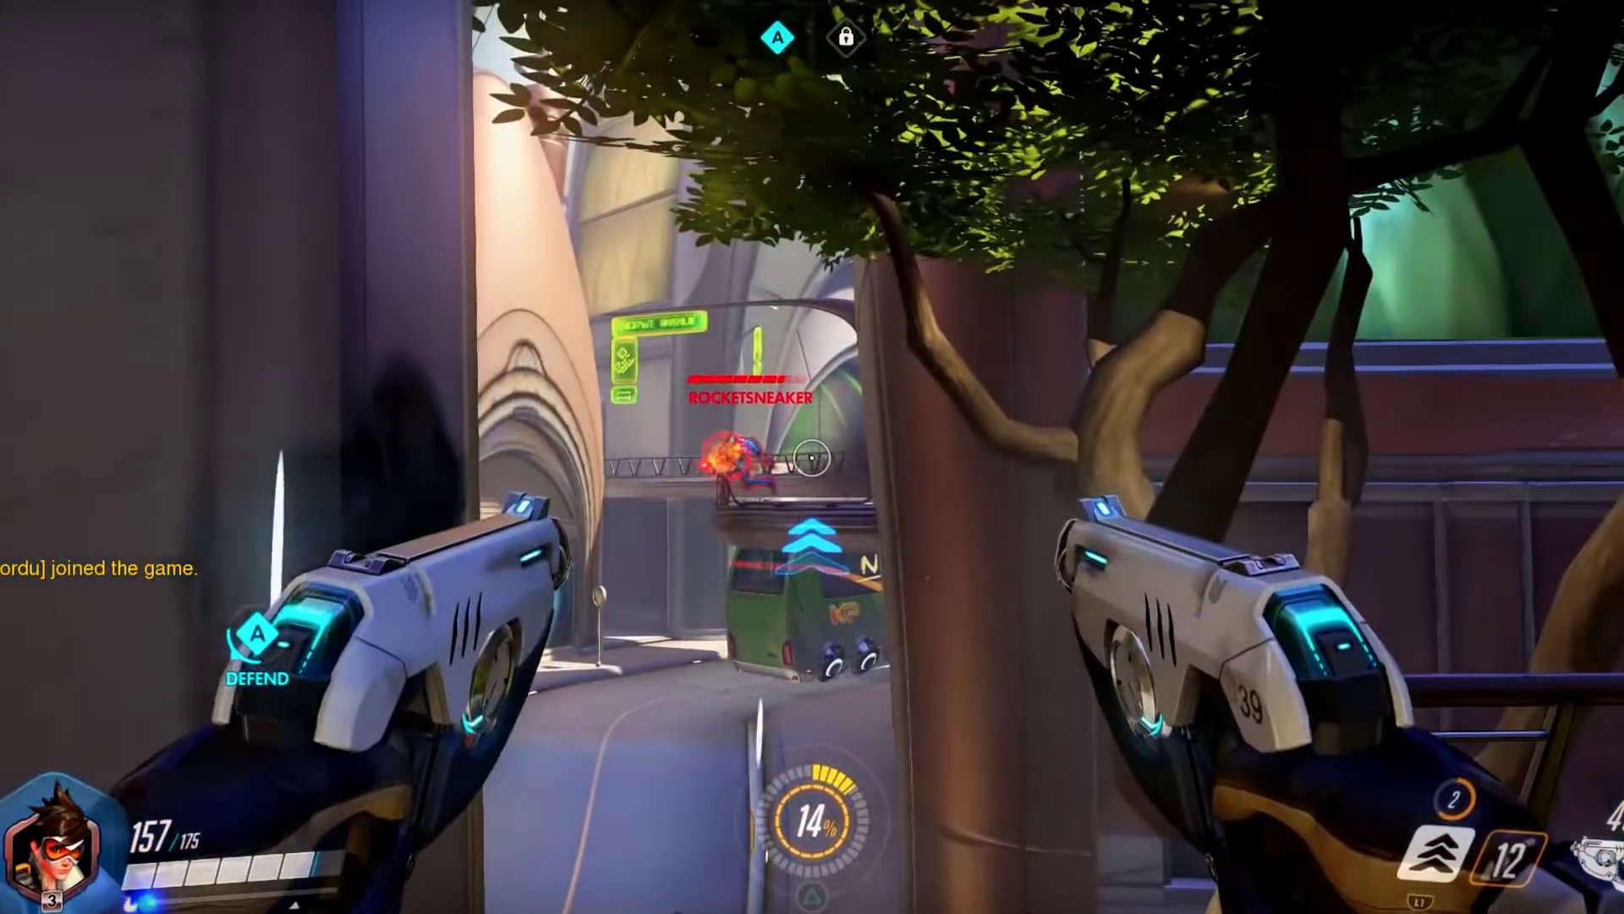
# - Rewind the Overwatch character out the doorway, then page through Spelunky's How to Play screens
pyautogui.press('e')
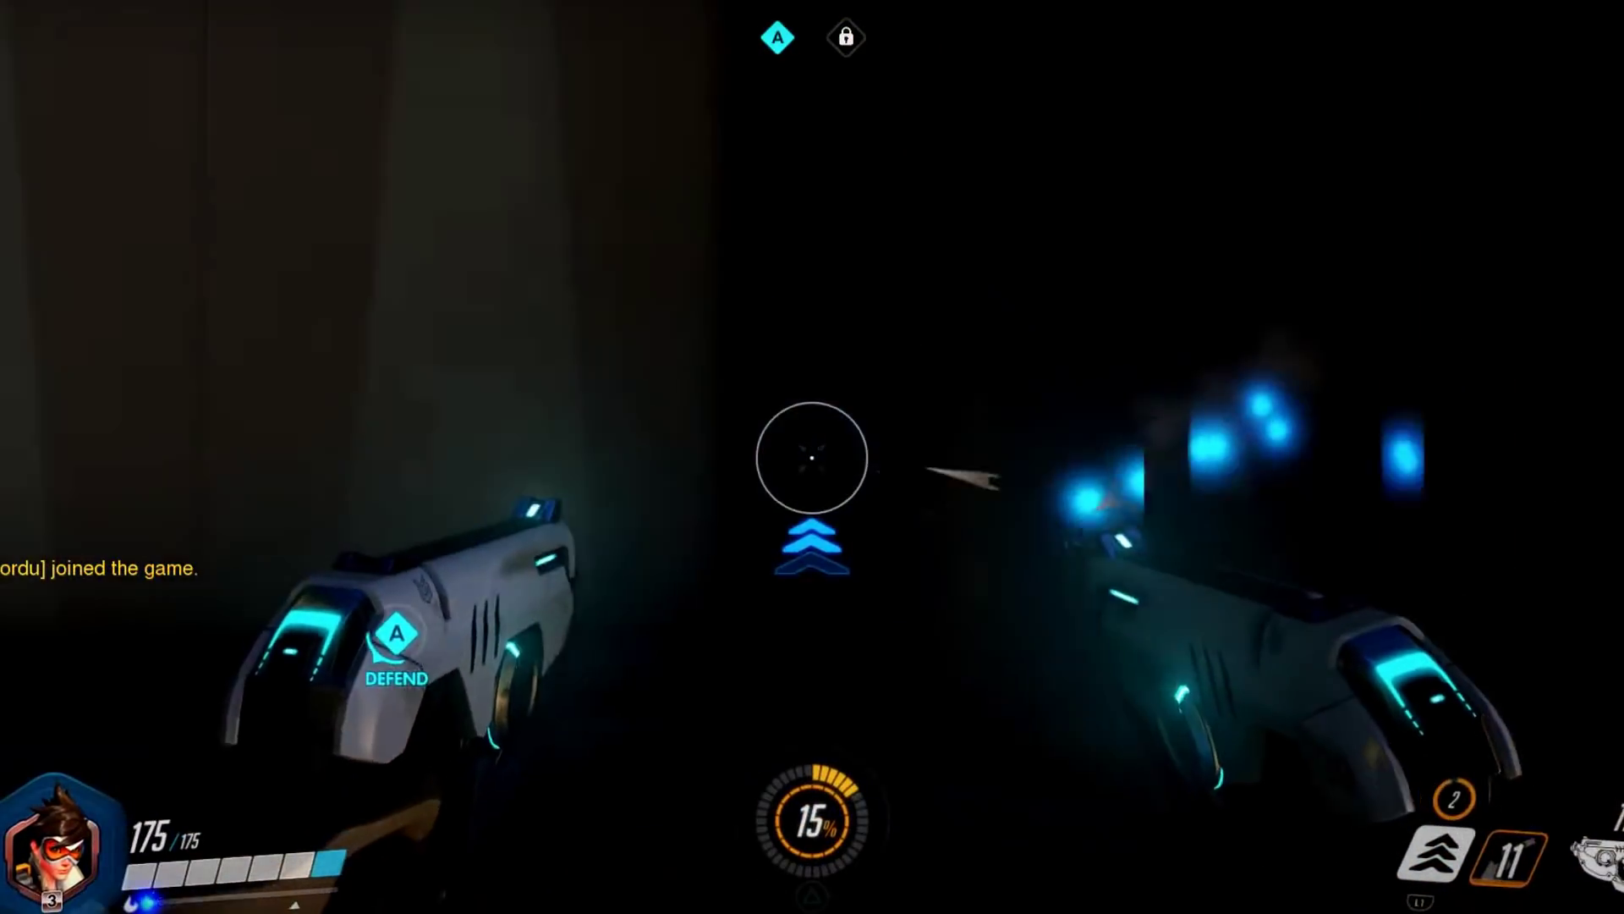
pyautogui.press('w')
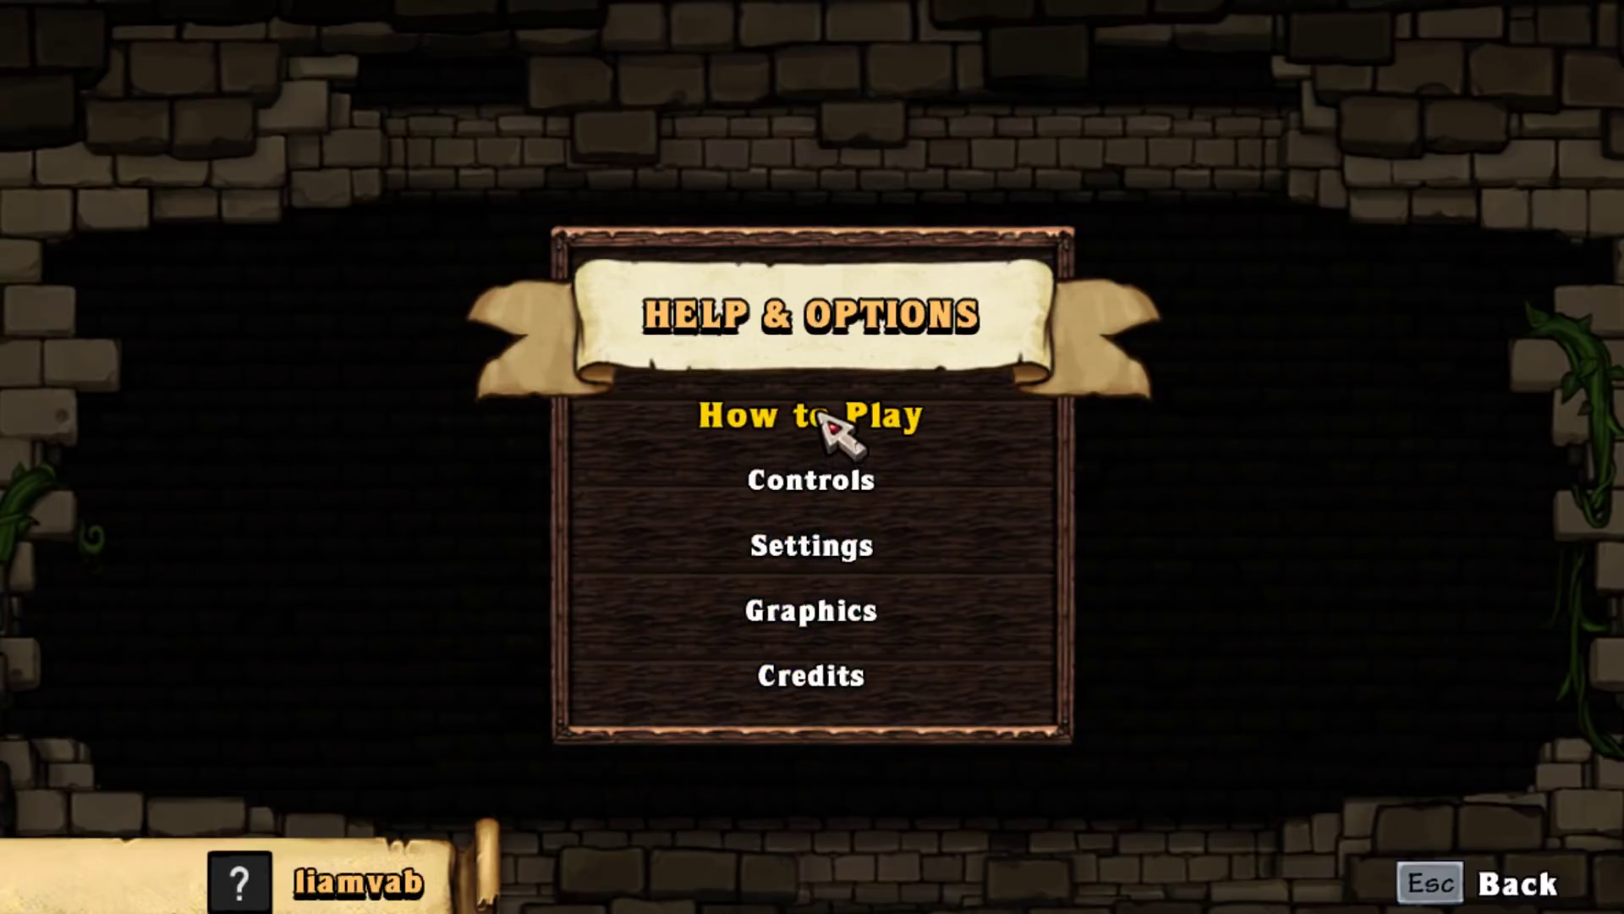
pyautogui.click(869, 423)
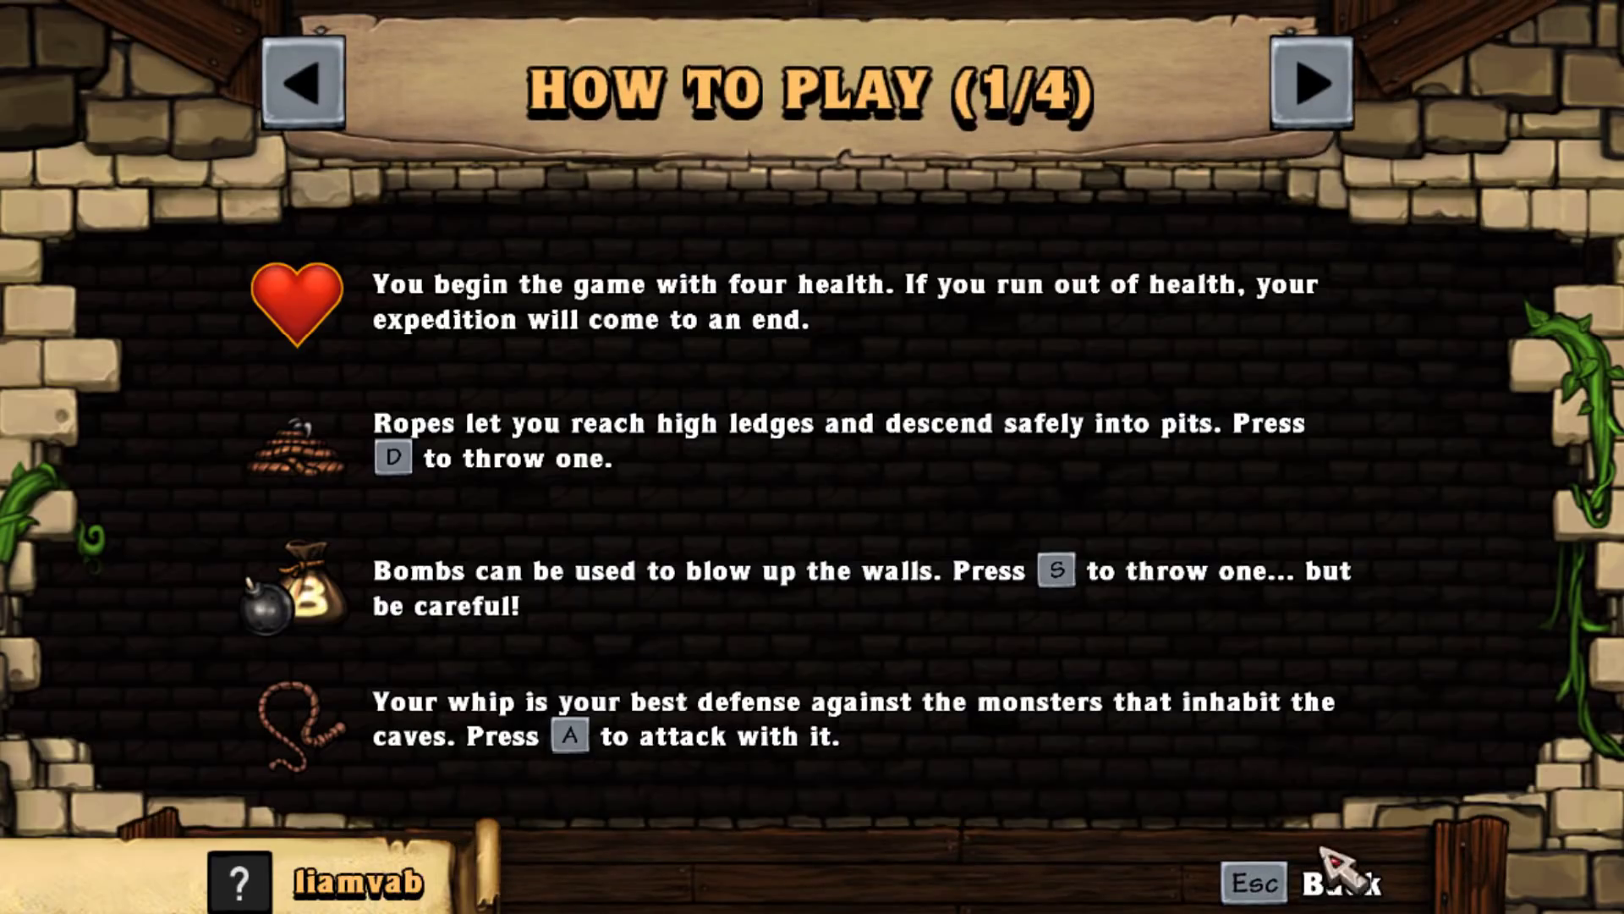
pyautogui.click(1330, 87)
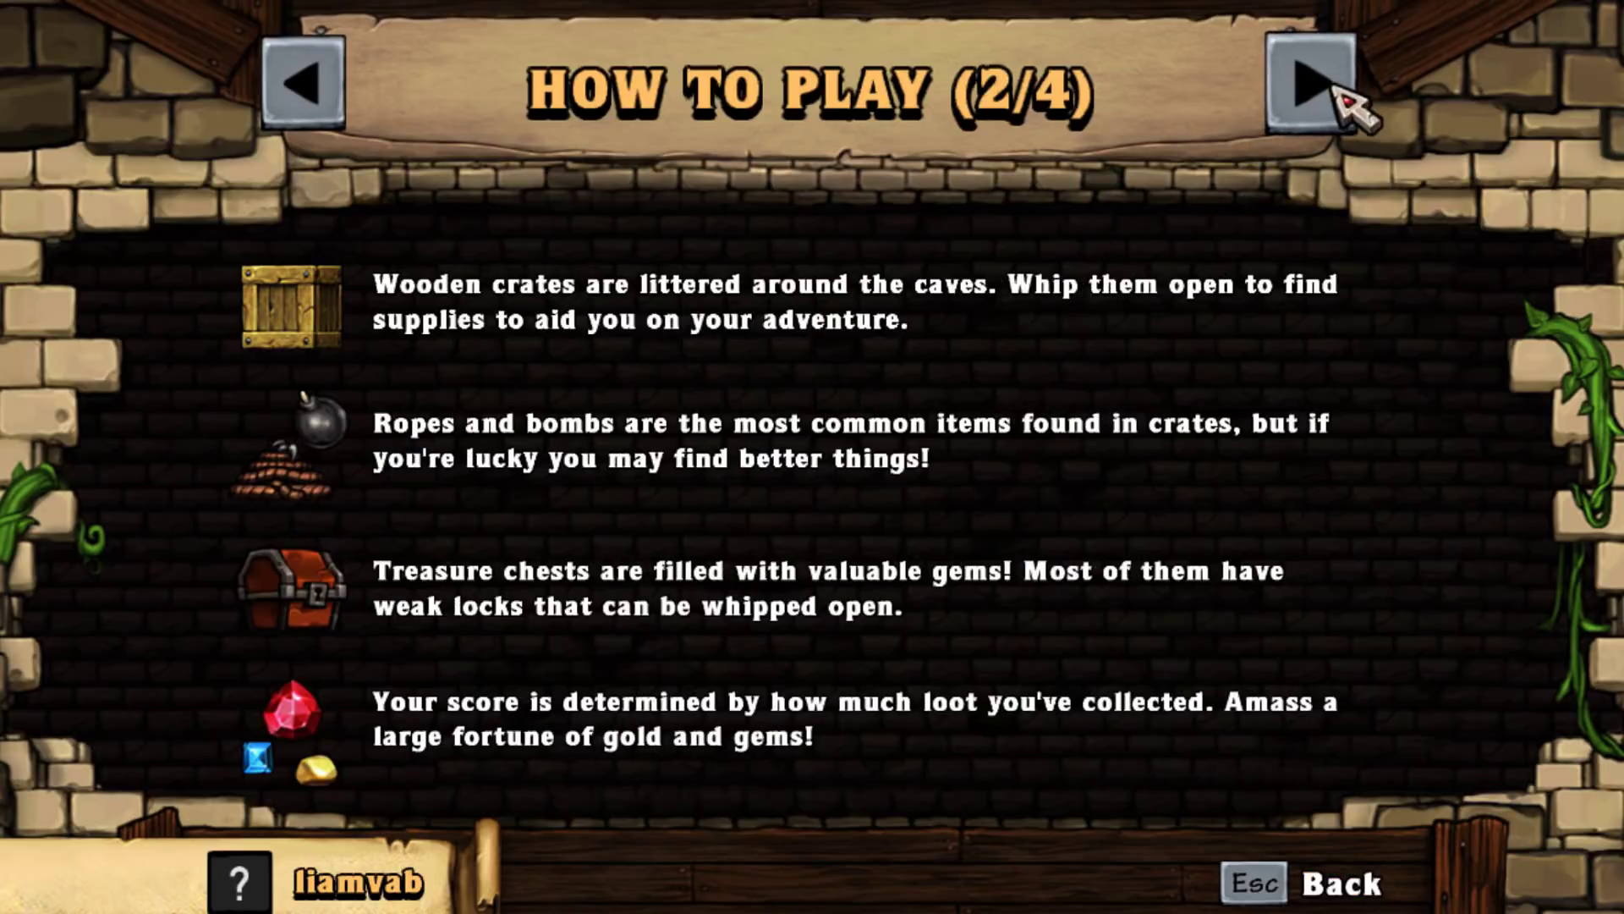
pyautogui.click(1330, 86)
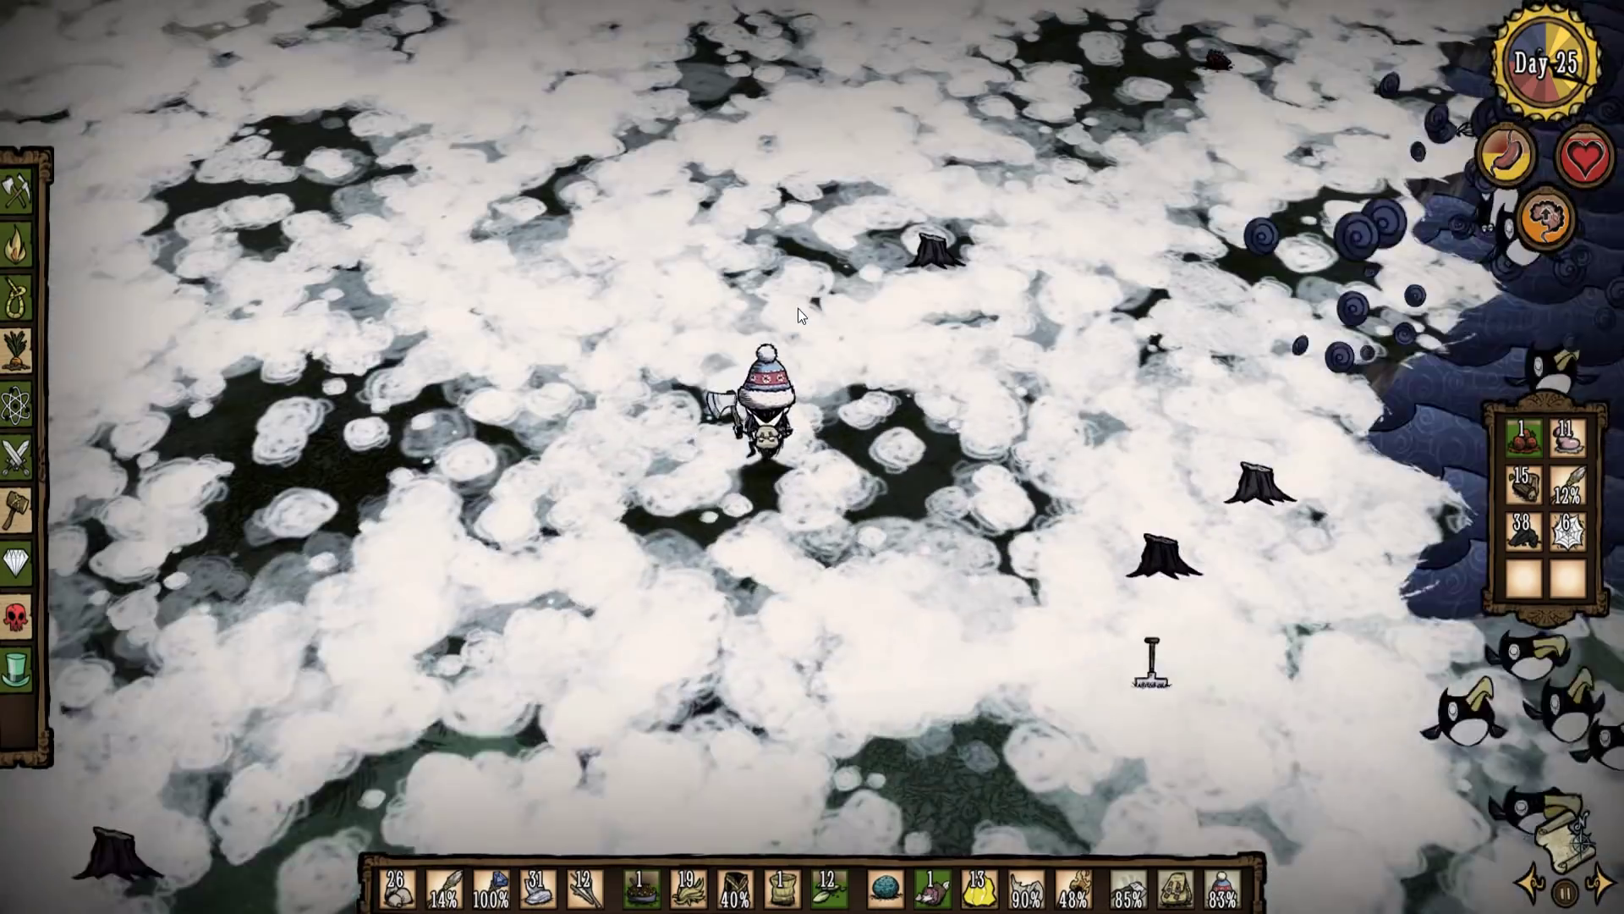
# - In Don't Starve, rotate the map, equip the backpack and walk toward the ice pond
pyautogui.press('q')
pyautogui.press('e')
pyautogui.press('w')
pyautogui.press('w')
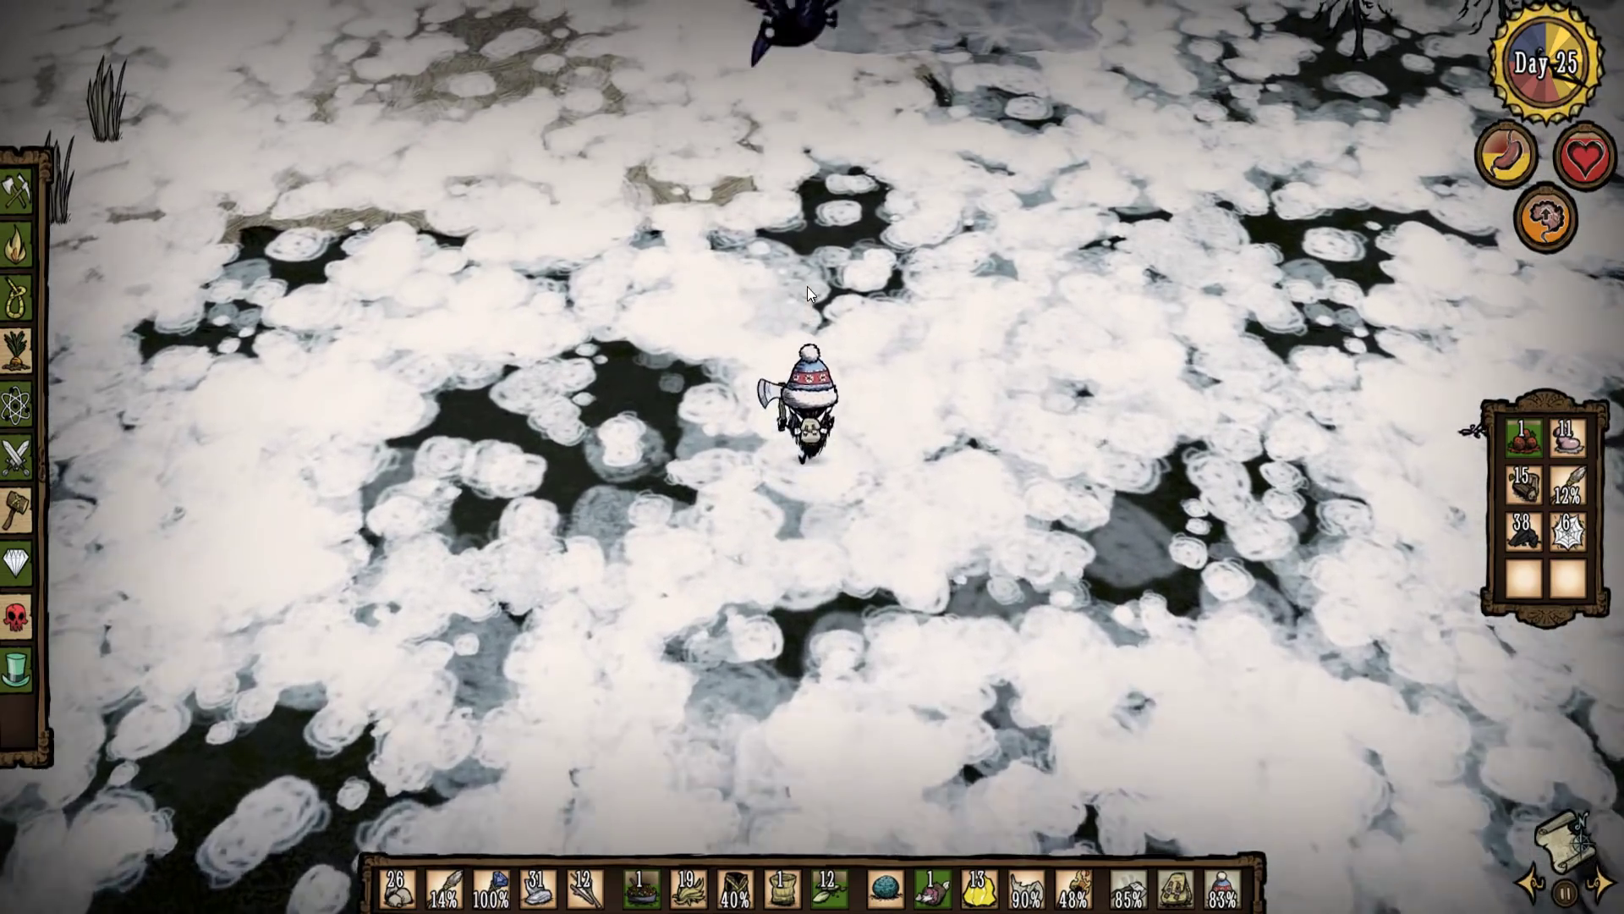
pyautogui.press('w')
pyautogui.rightClick(1568, 486)
pyautogui.press('w')
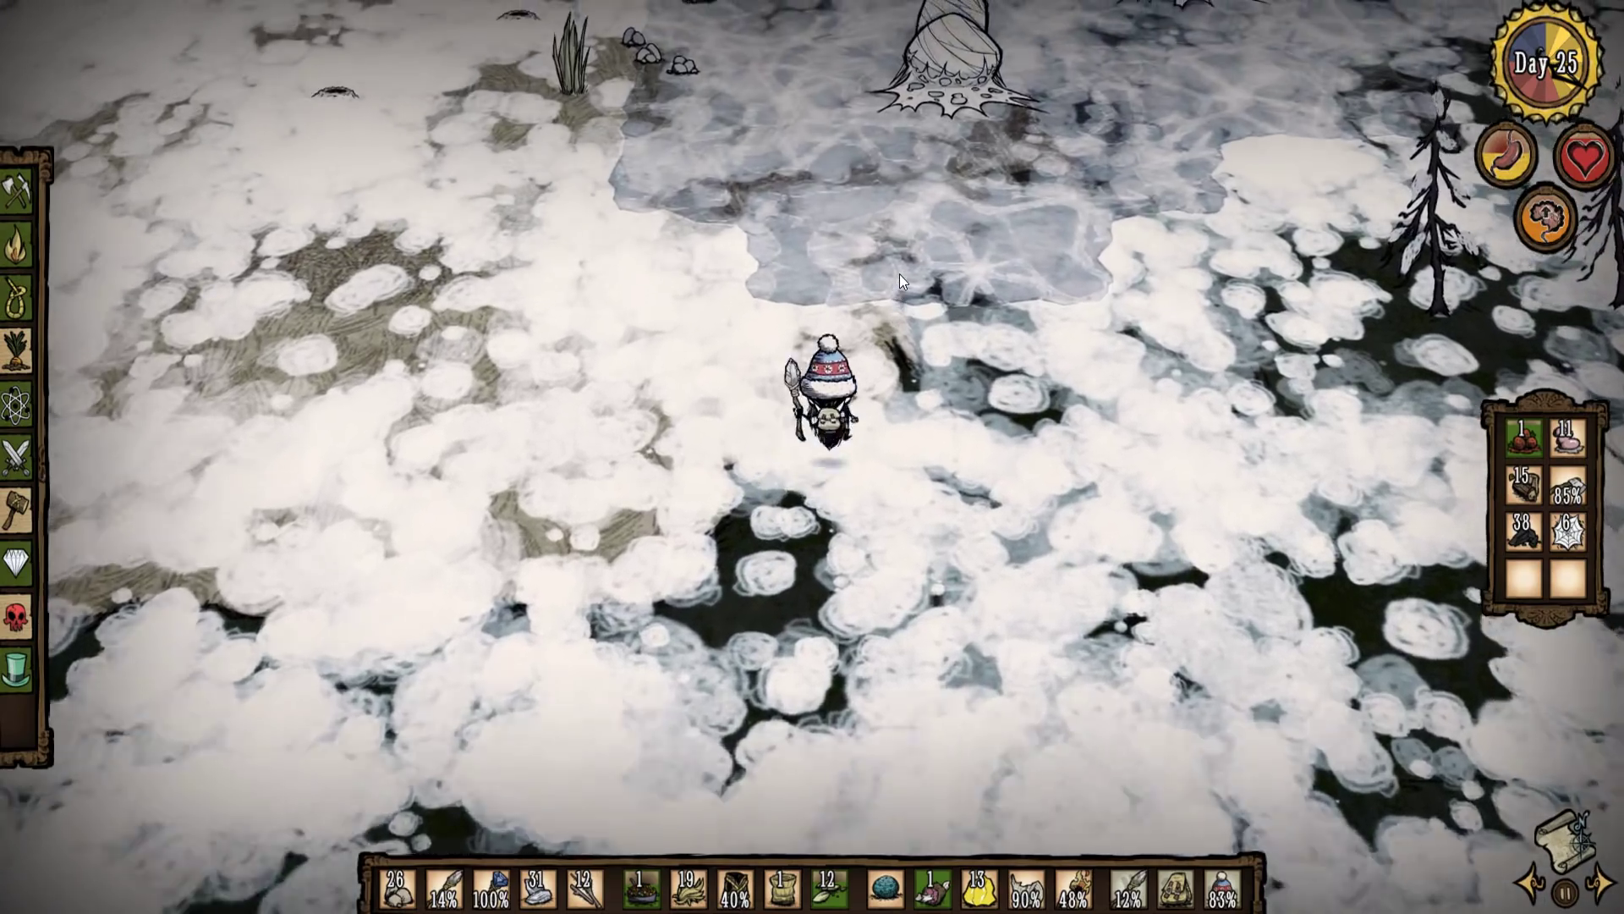
pyautogui.press('e')
pyautogui.press('w')
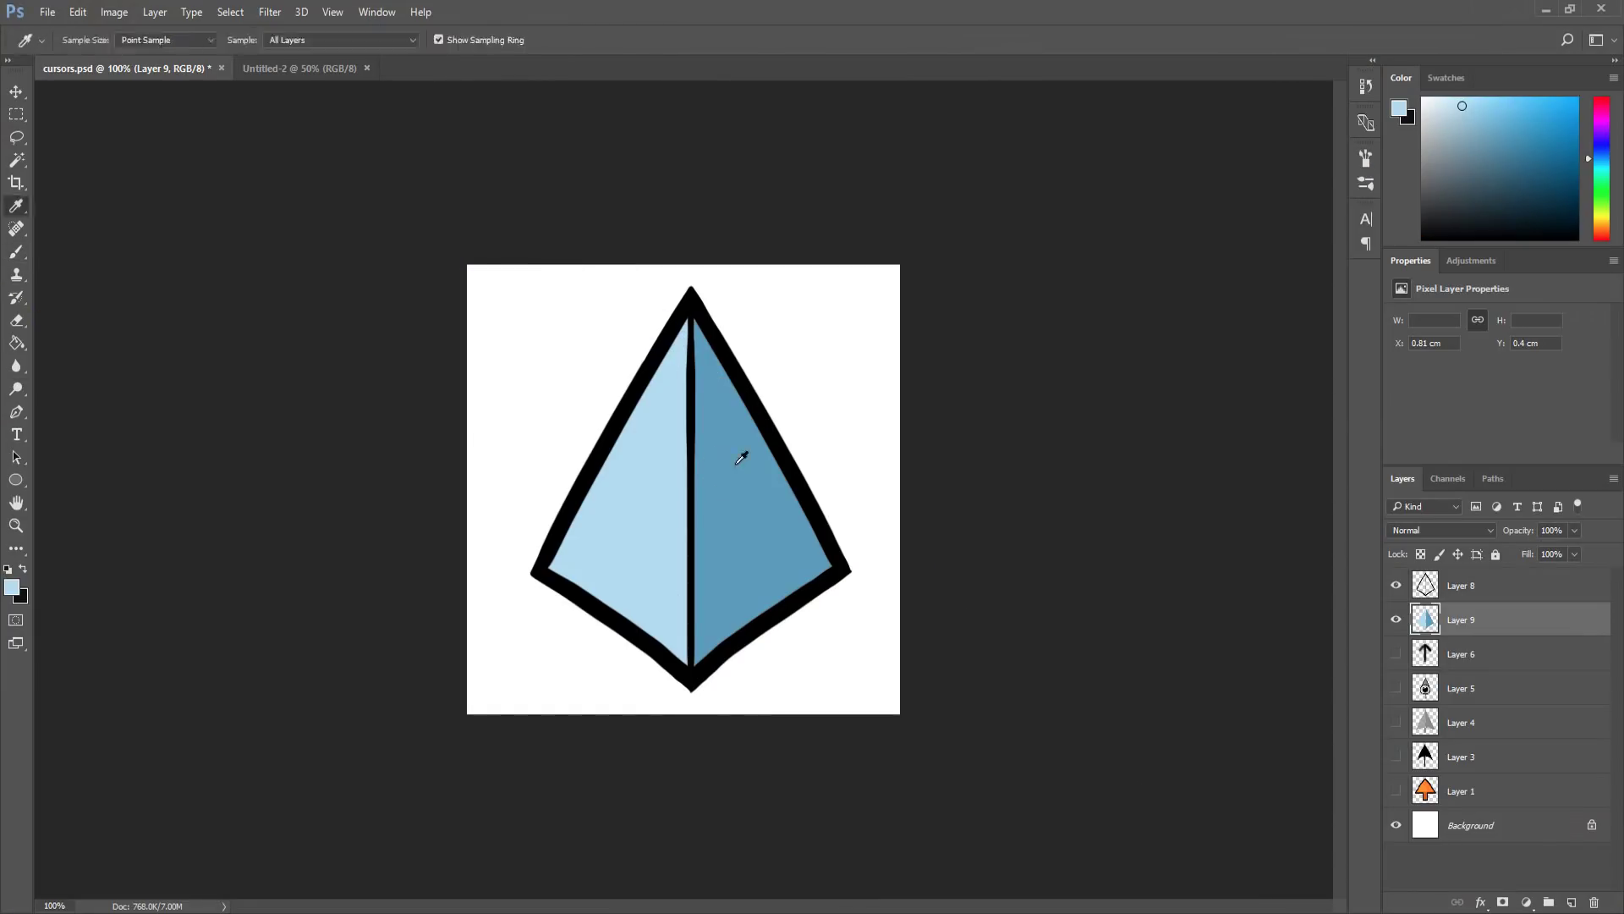
# - Sample the darker blue and paint shading along the crystal cursor's lower-right edge
pyautogui.click(741, 458)
pyautogui.press('b')
pyautogui.moveTo(696, 646); pyautogui.dragTo(745, 629)
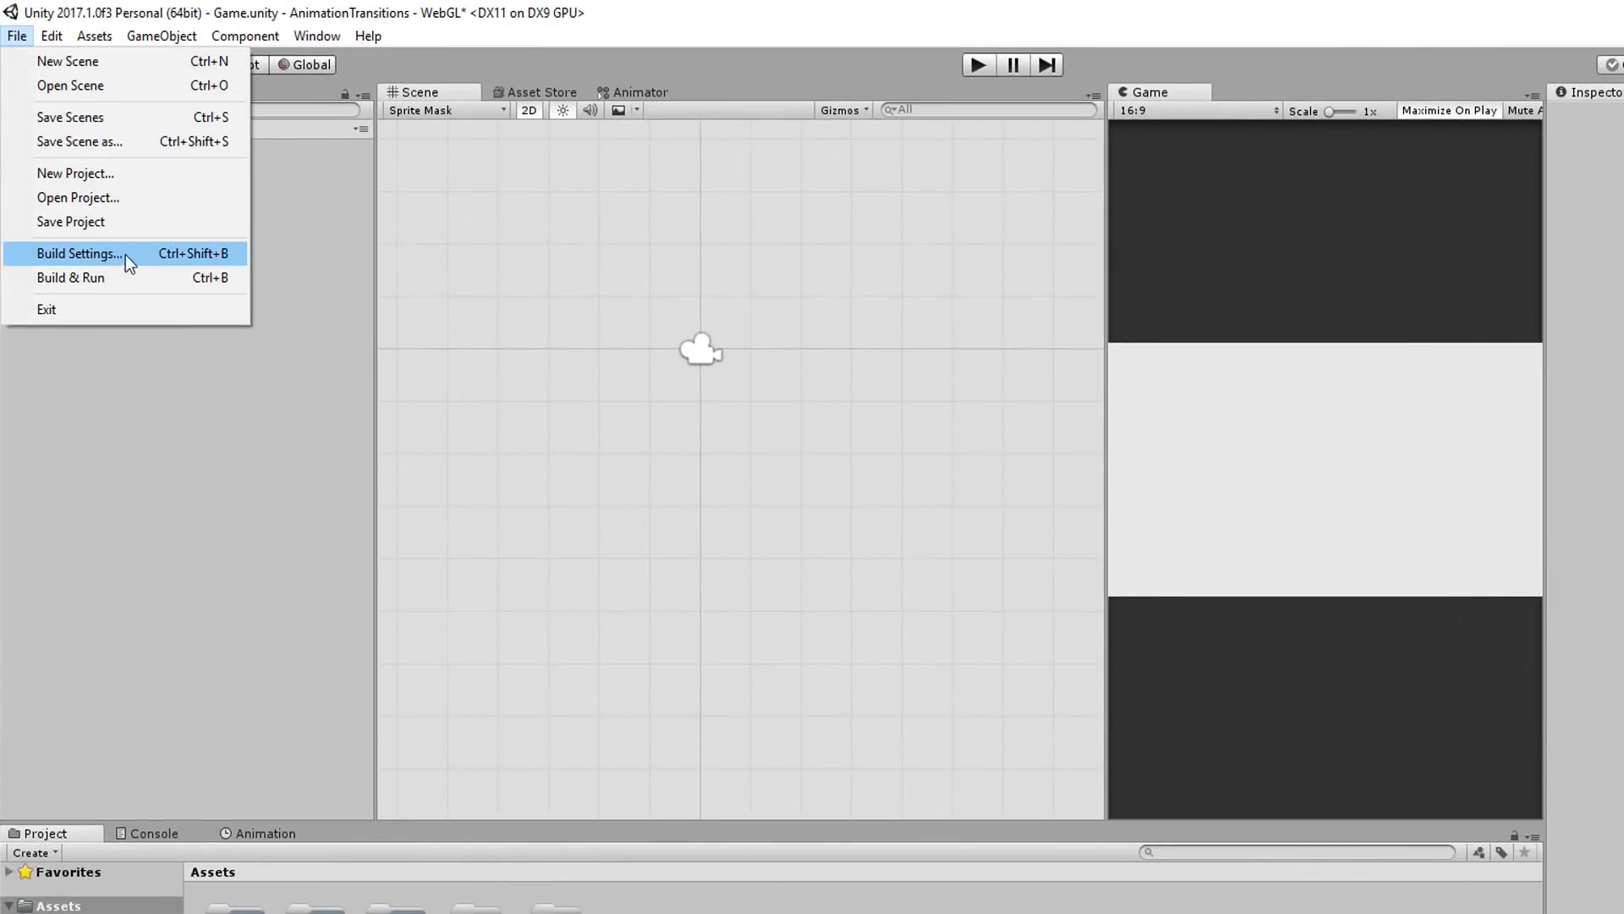
# - Show Build Settings and the WebGL Player Settings with the empty Default Cursor slot
pyautogui.click(129, 255)
pyautogui.click(657, 913)
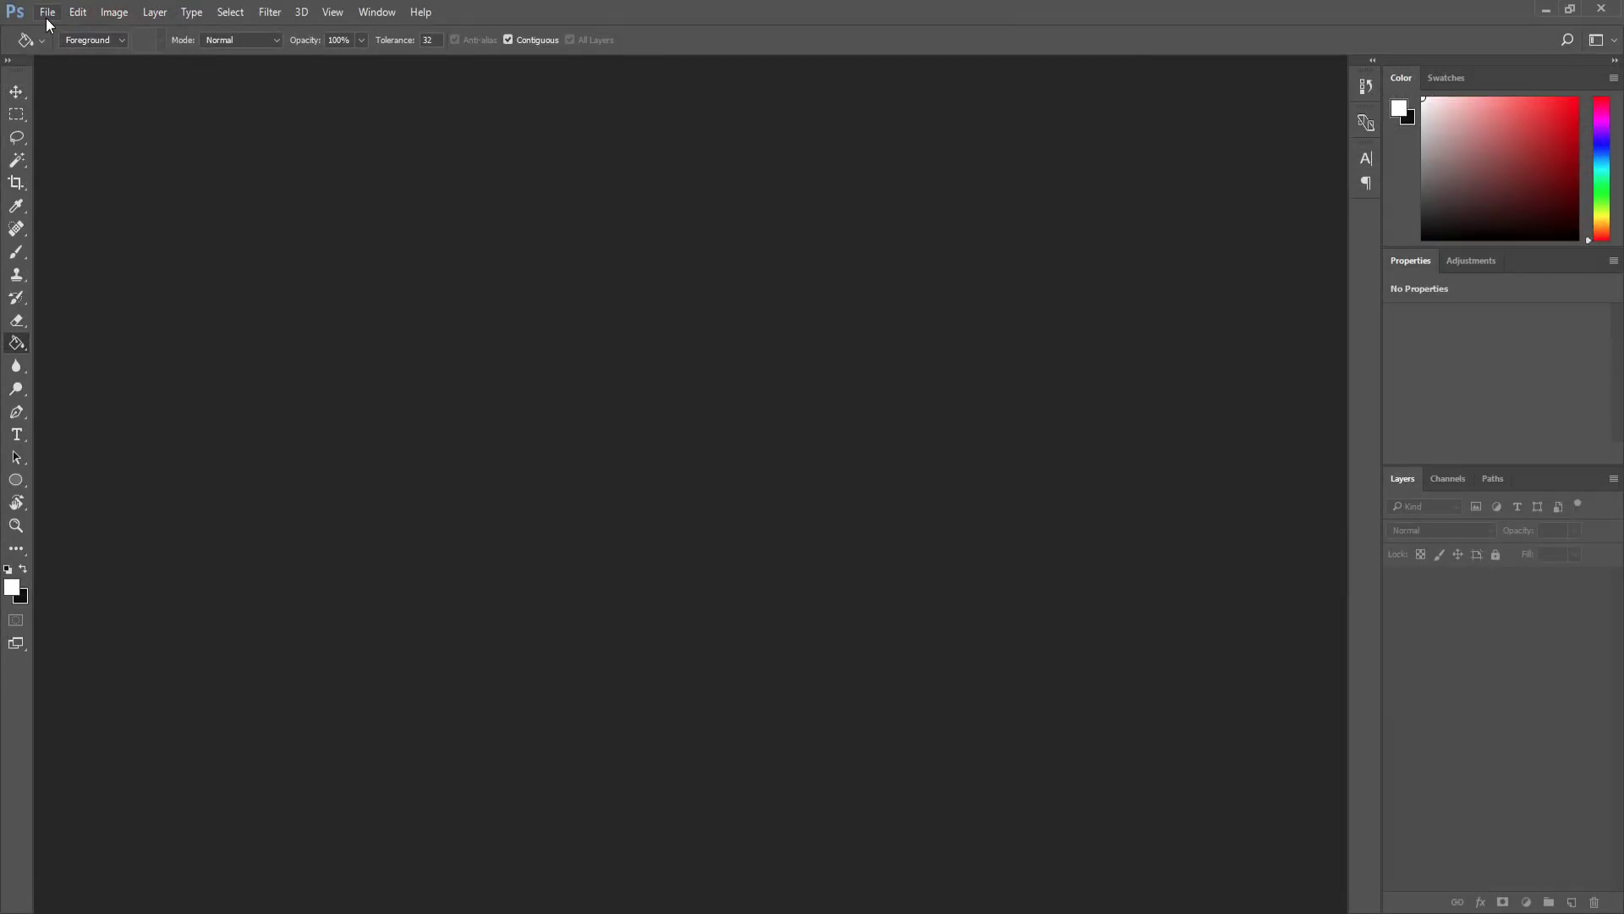
# - Create a new 512×512 px Photoshop document
pyautogui.click(47, 13)
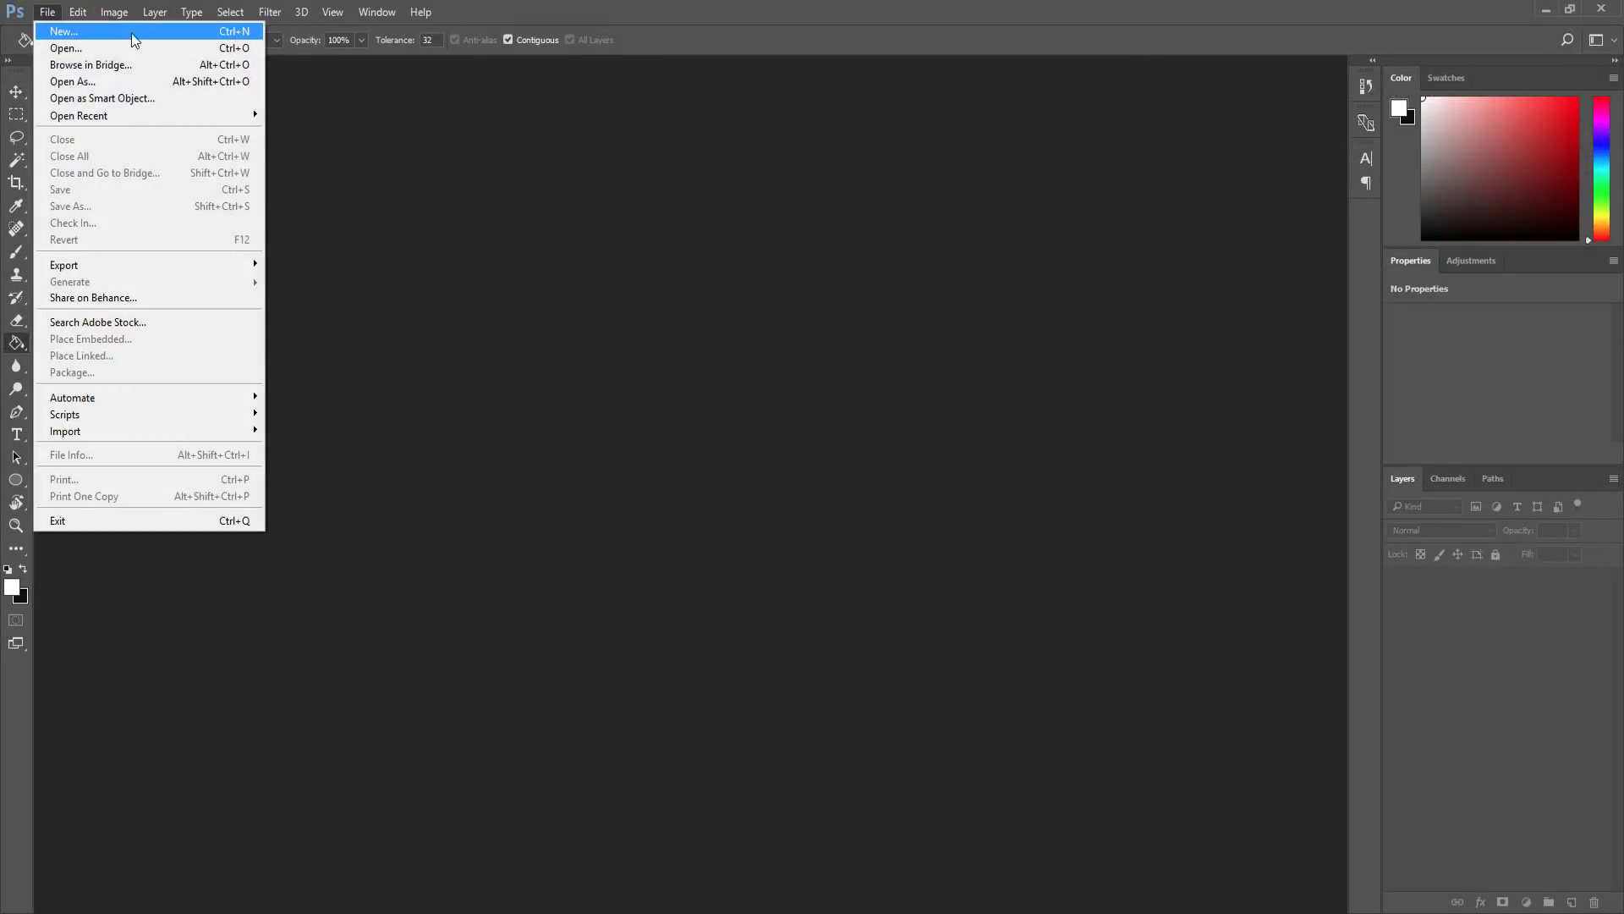
pyautogui.click(105, 30)
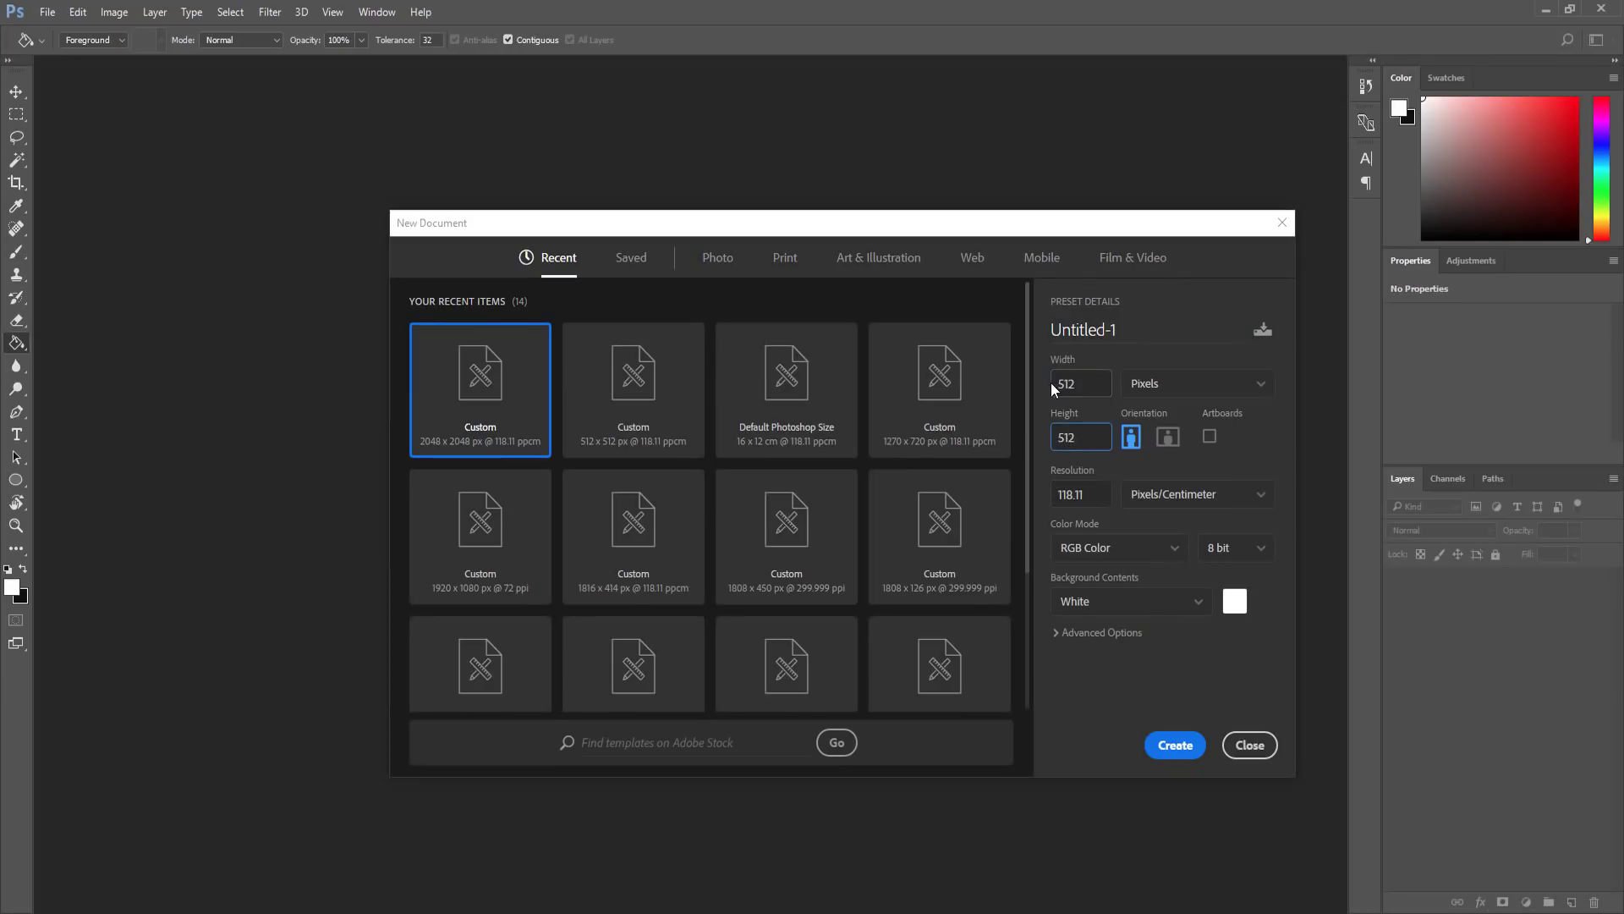
pyautogui.click(1185, 745)
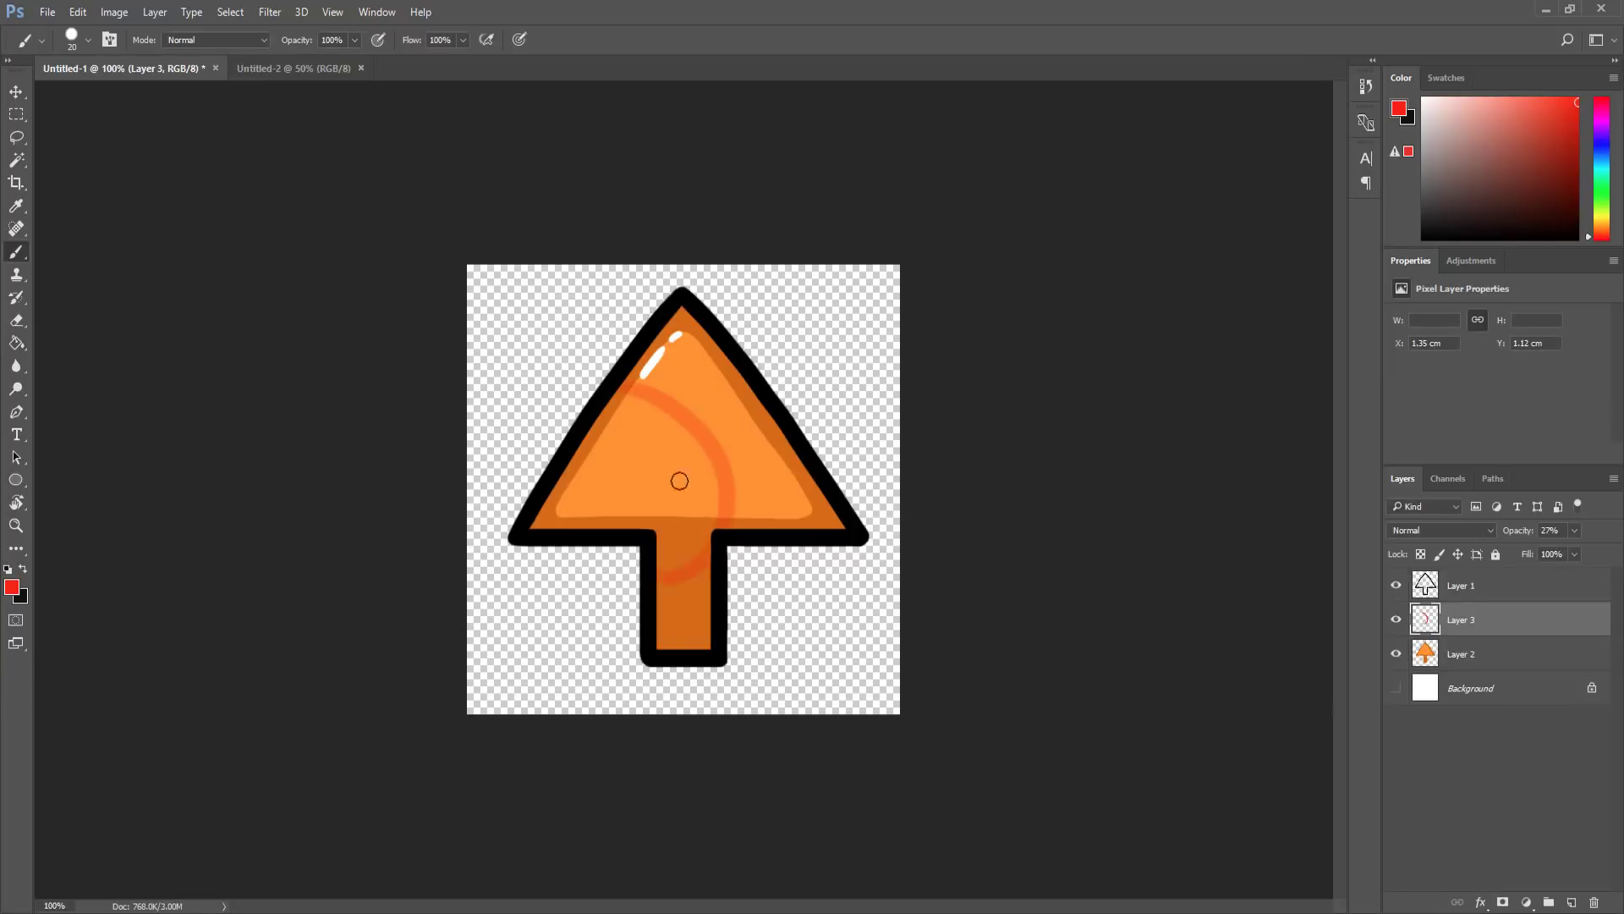
# - Paint darker and lighter orange shading onto the arrow's stem and triangle
pyautogui.moveTo(677, 475); pyautogui.dragTo(703, 615)
pyautogui.moveTo(652, 376)
pyautogui.mouseDown()
pyautogui.moveTo(684, 322)
pyautogui.moveTo(736, 446)
pyautogui.moveTo(823, 514)
pyautogui.moveTo(782, 448)
pyautogui.mouseUp()
pyautogui.keyDown('ctrl'); pyautogui.click(1217, 634); pyautogui.keyUp('ctrl')
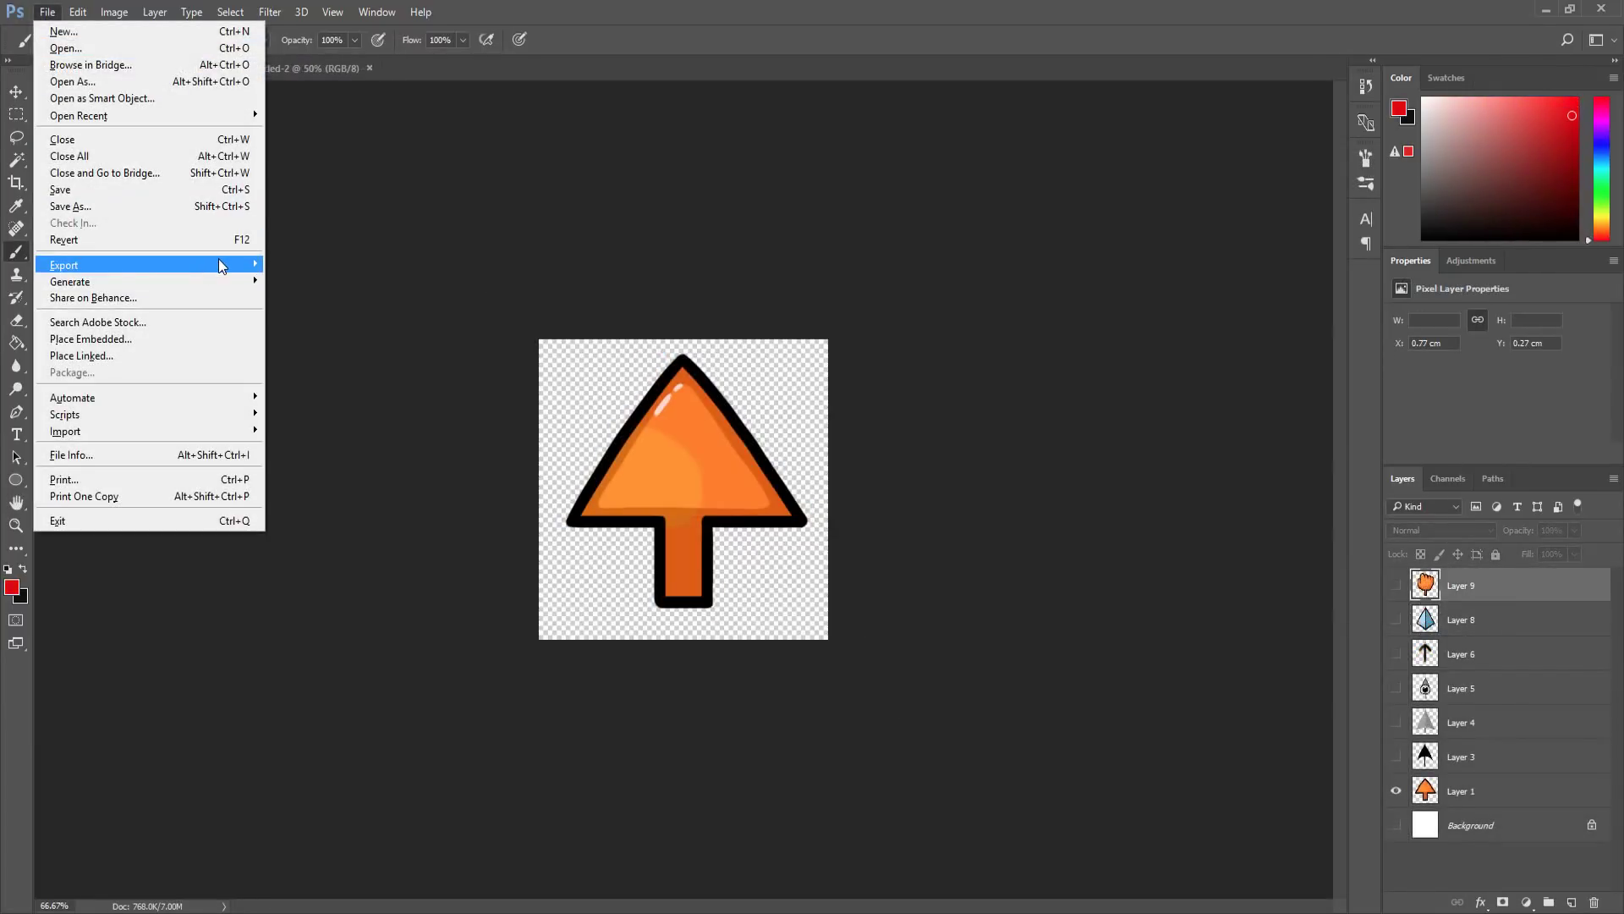
# - Quick Export the arrow as a PNG and view cursor.png's import settings in Unity
pyautogui.moveTo(220, 265)
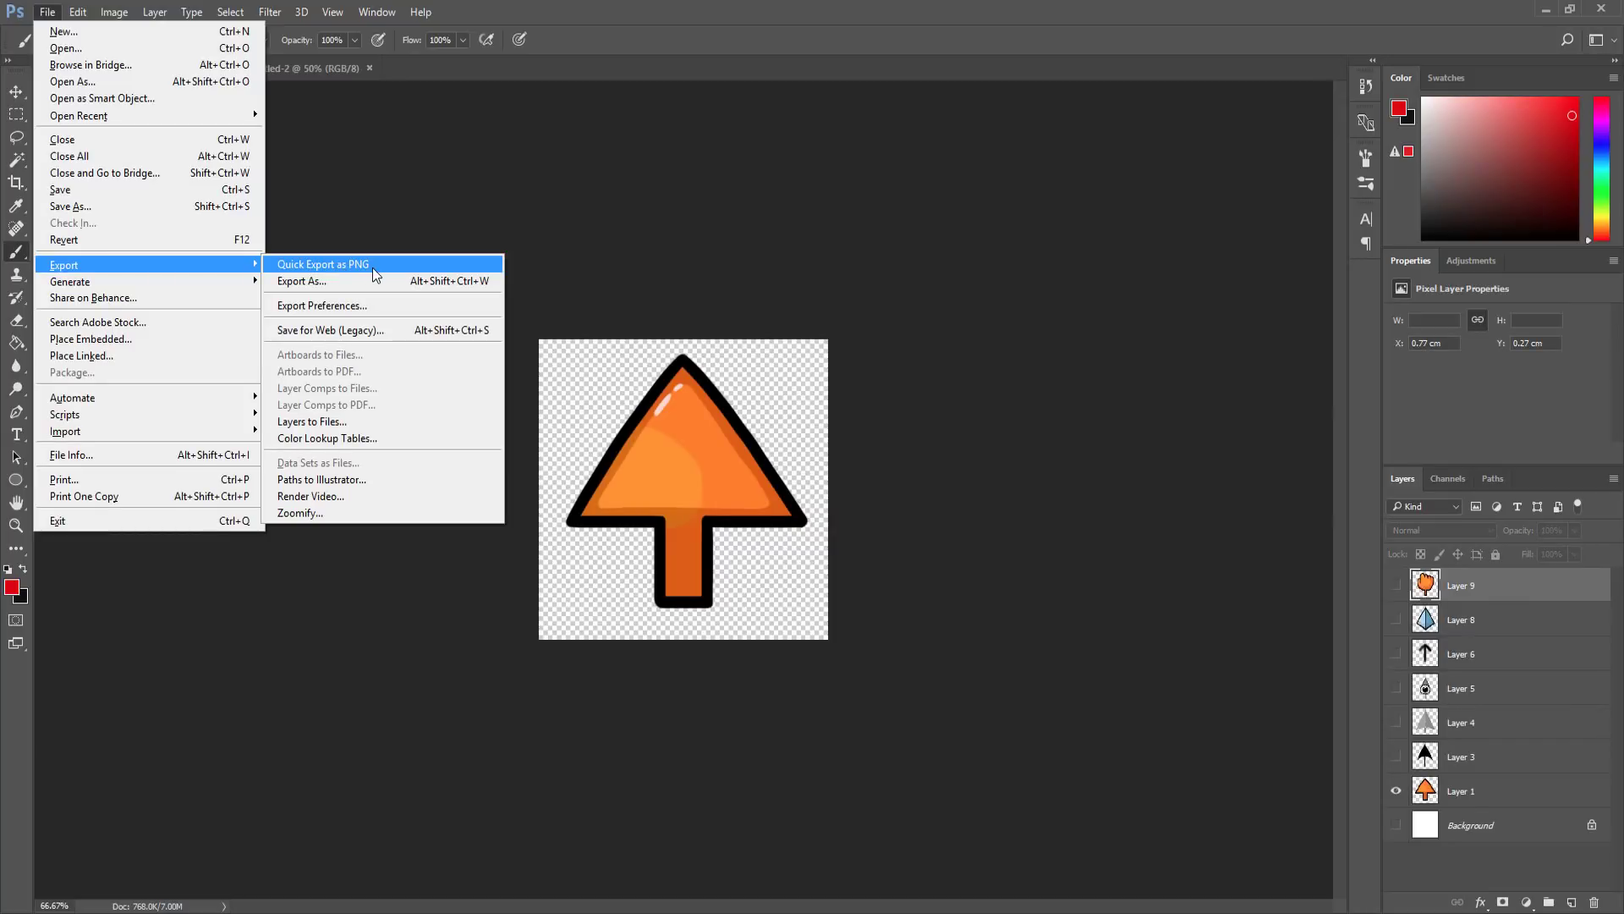
pyautogui.click(372, 267)
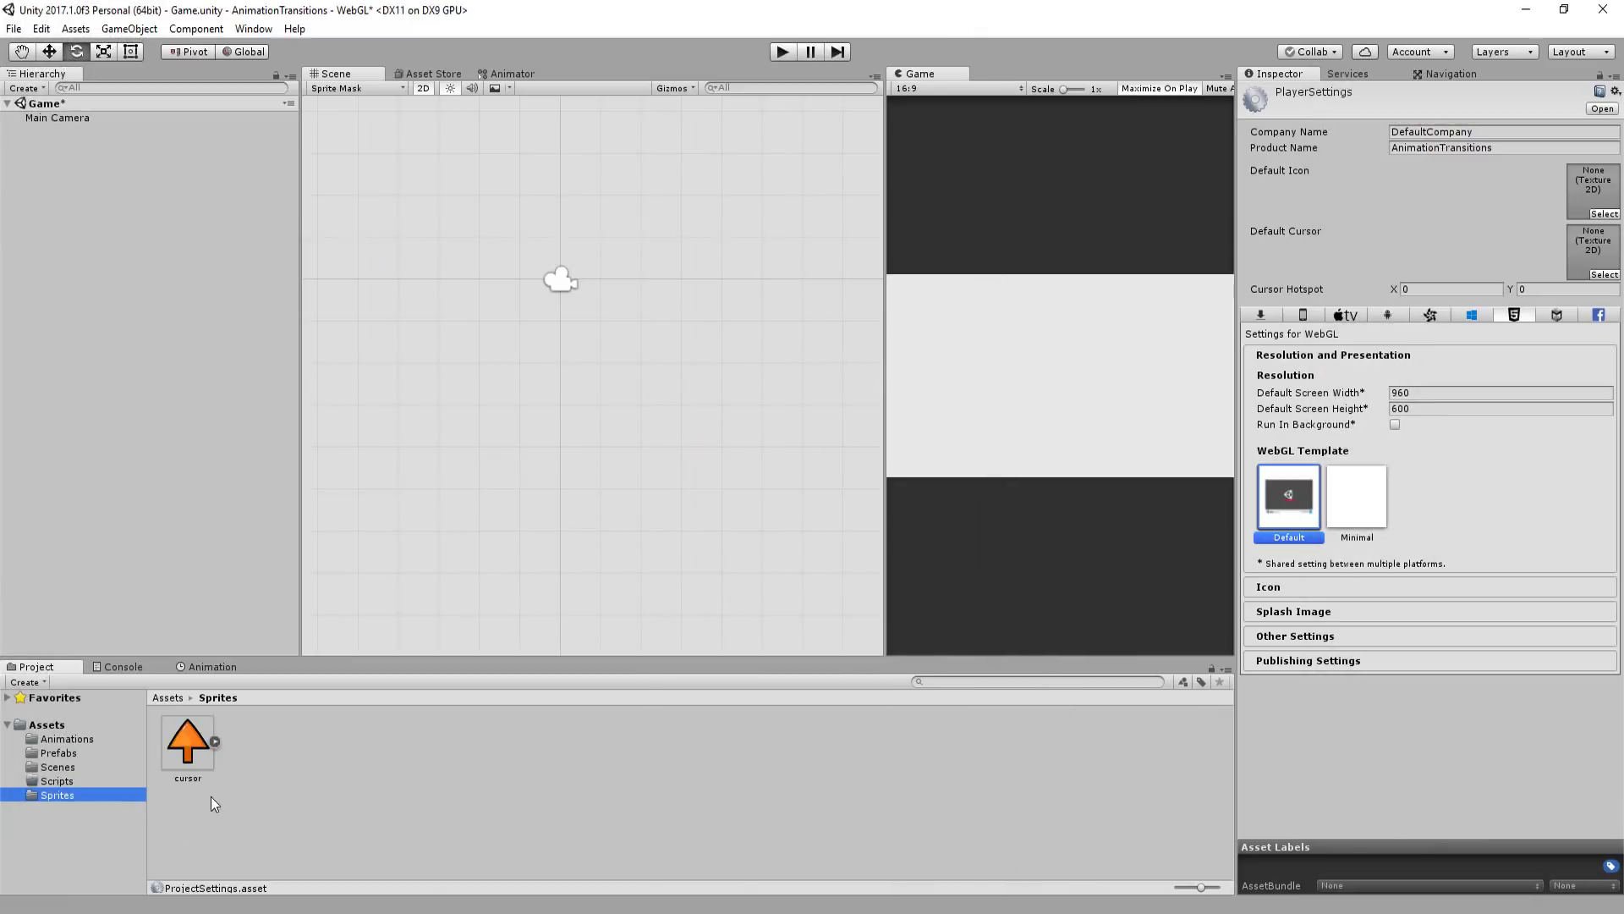
pyautogui.click(193, 736)
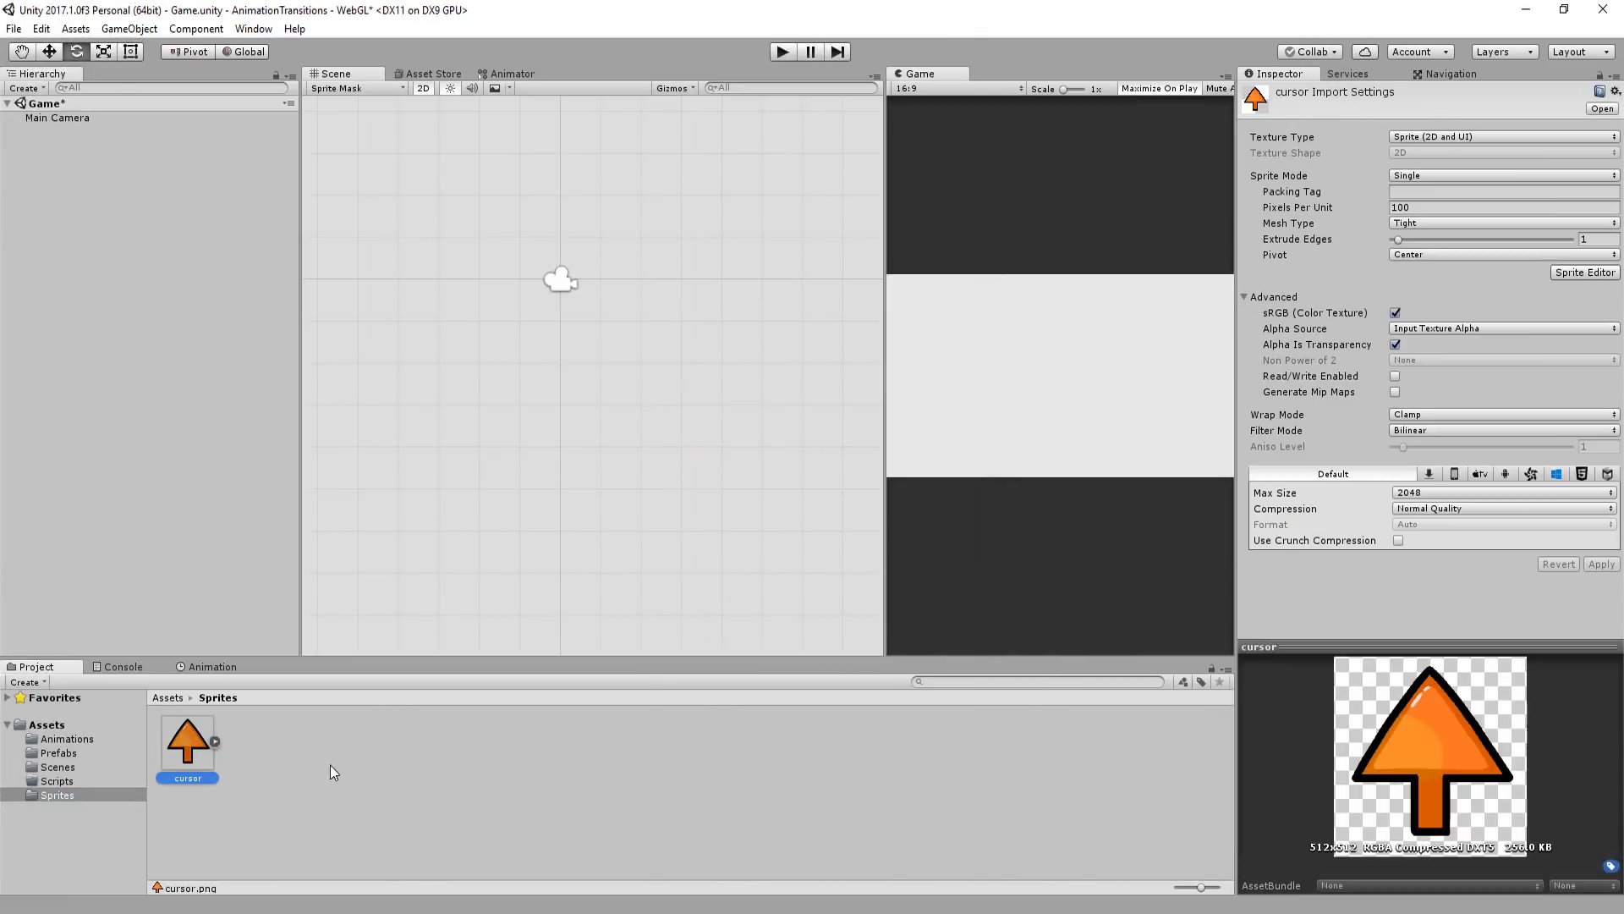
# - Set cursor.png's Texture Type to Cursor and assign it as the project's Default Cursor
pyautogui.click(1417, 137)
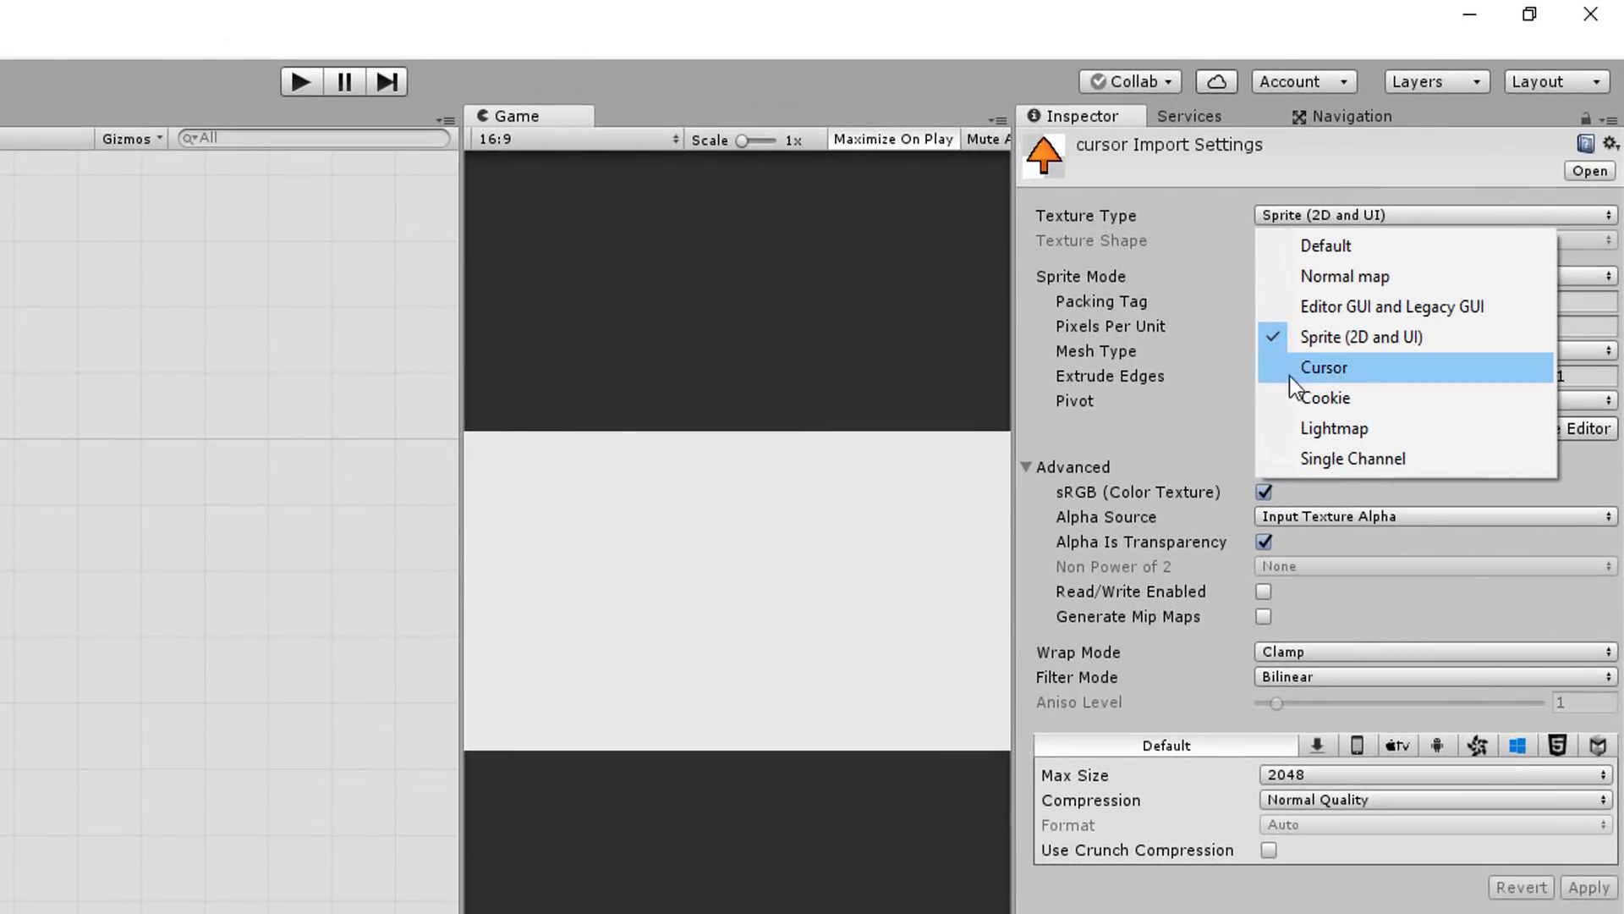
pyautogui.click(1337, 367)
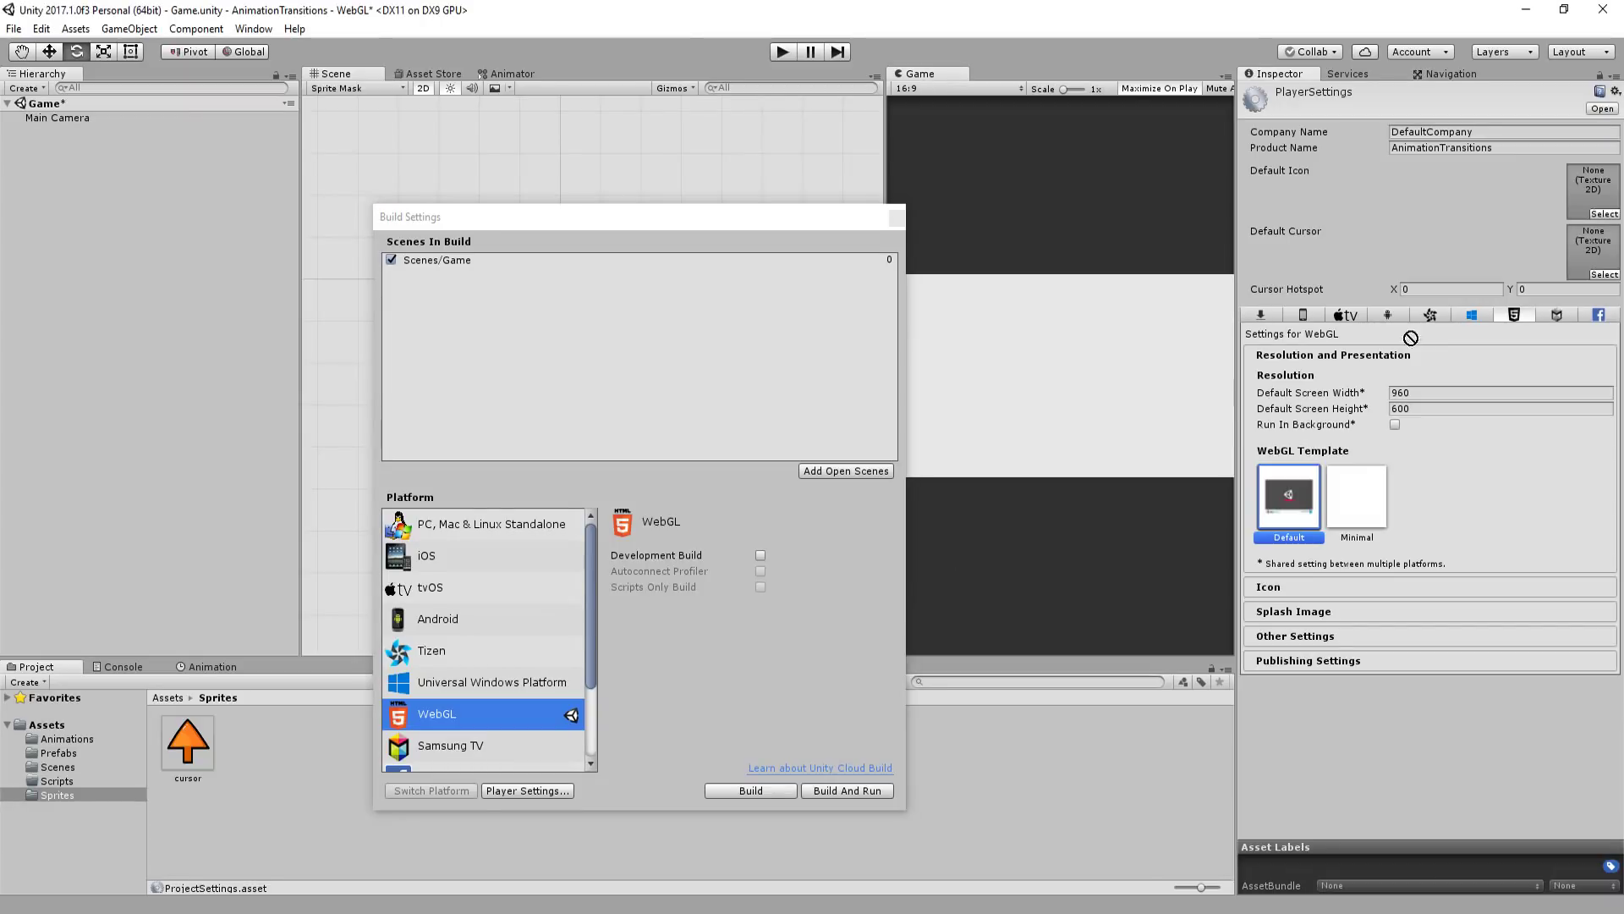
pyautogui.moveTo(1602, 256); pyautogui.dragTo(1601, 256)
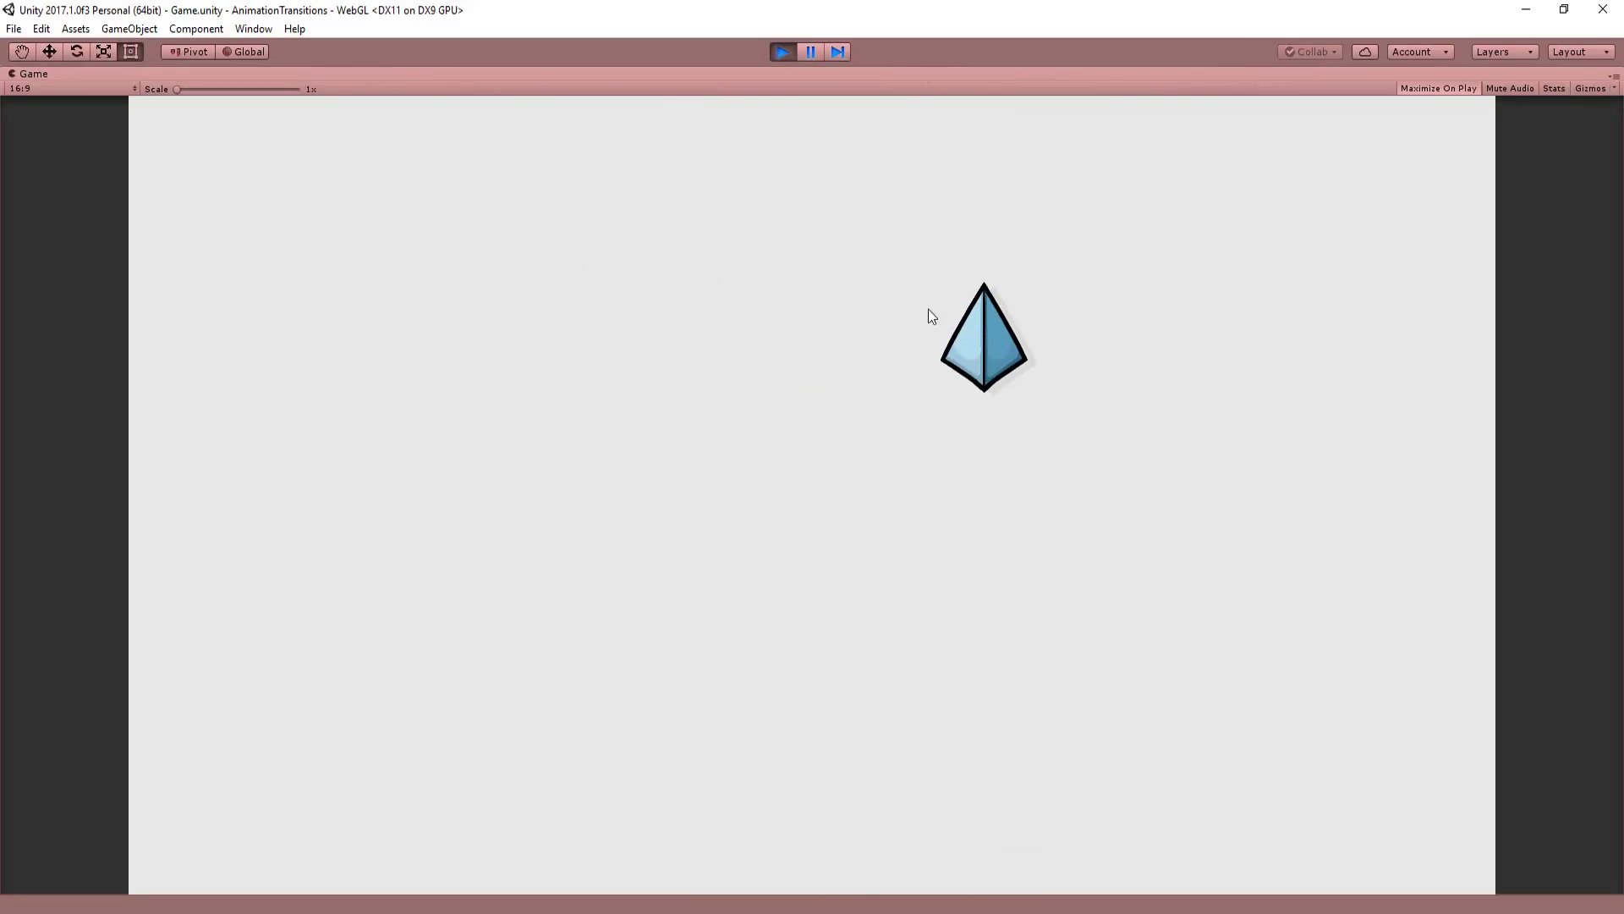
# - Stop Play mode and reimport the cursor texture as Sprite (2D and UI)
pyautogui.click(782, 52)
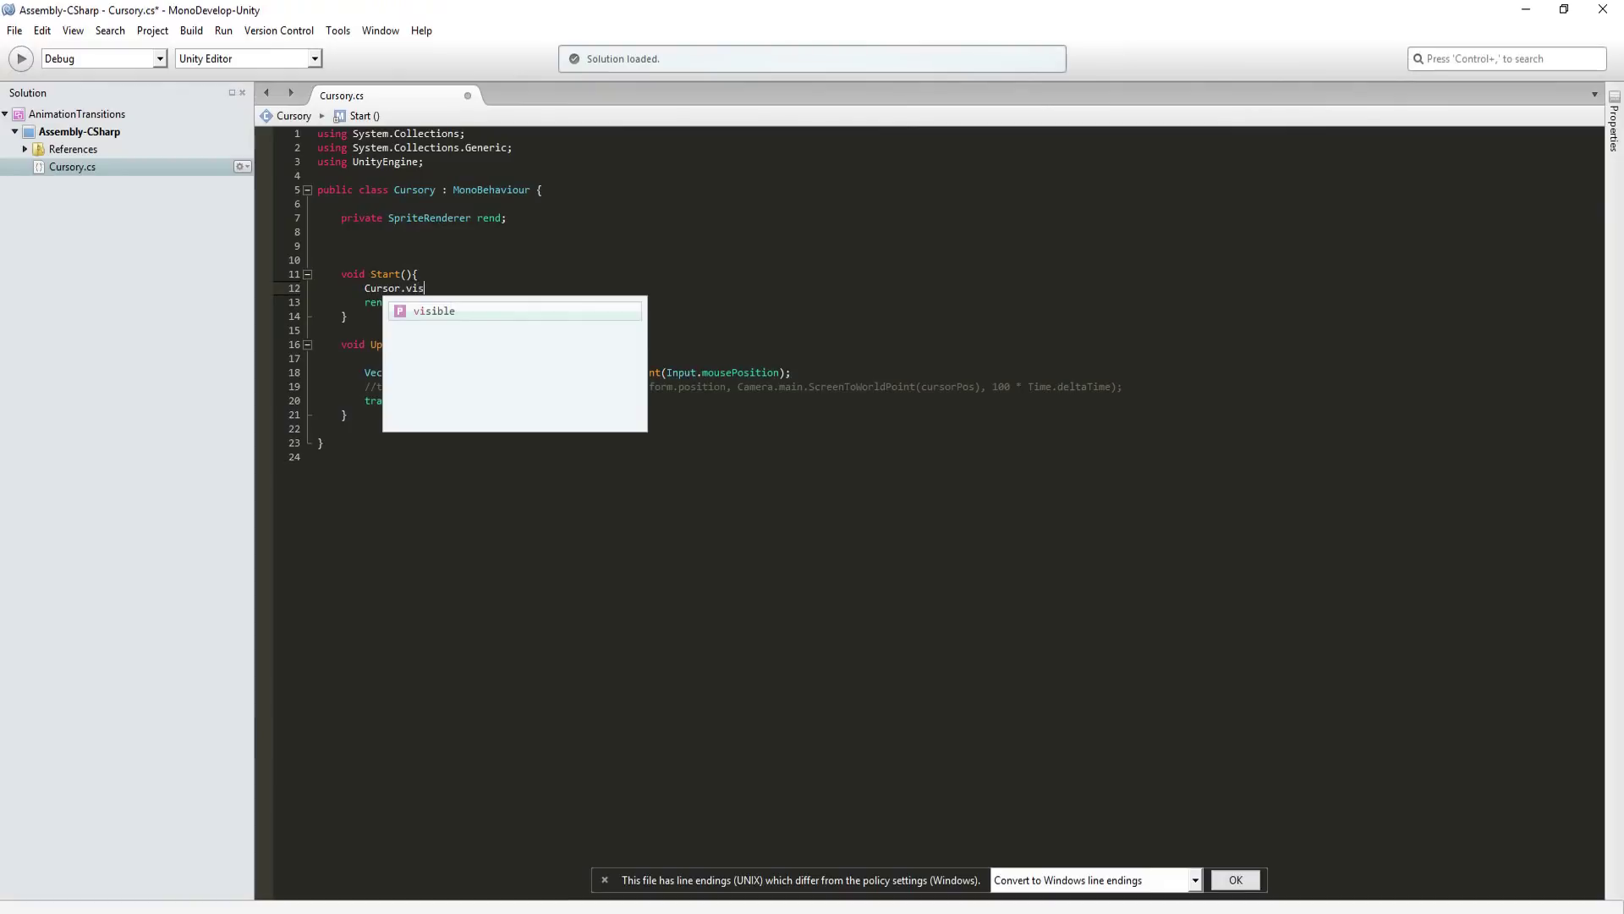
pyautogui.press('Return')
pyautogui.write('= false;')
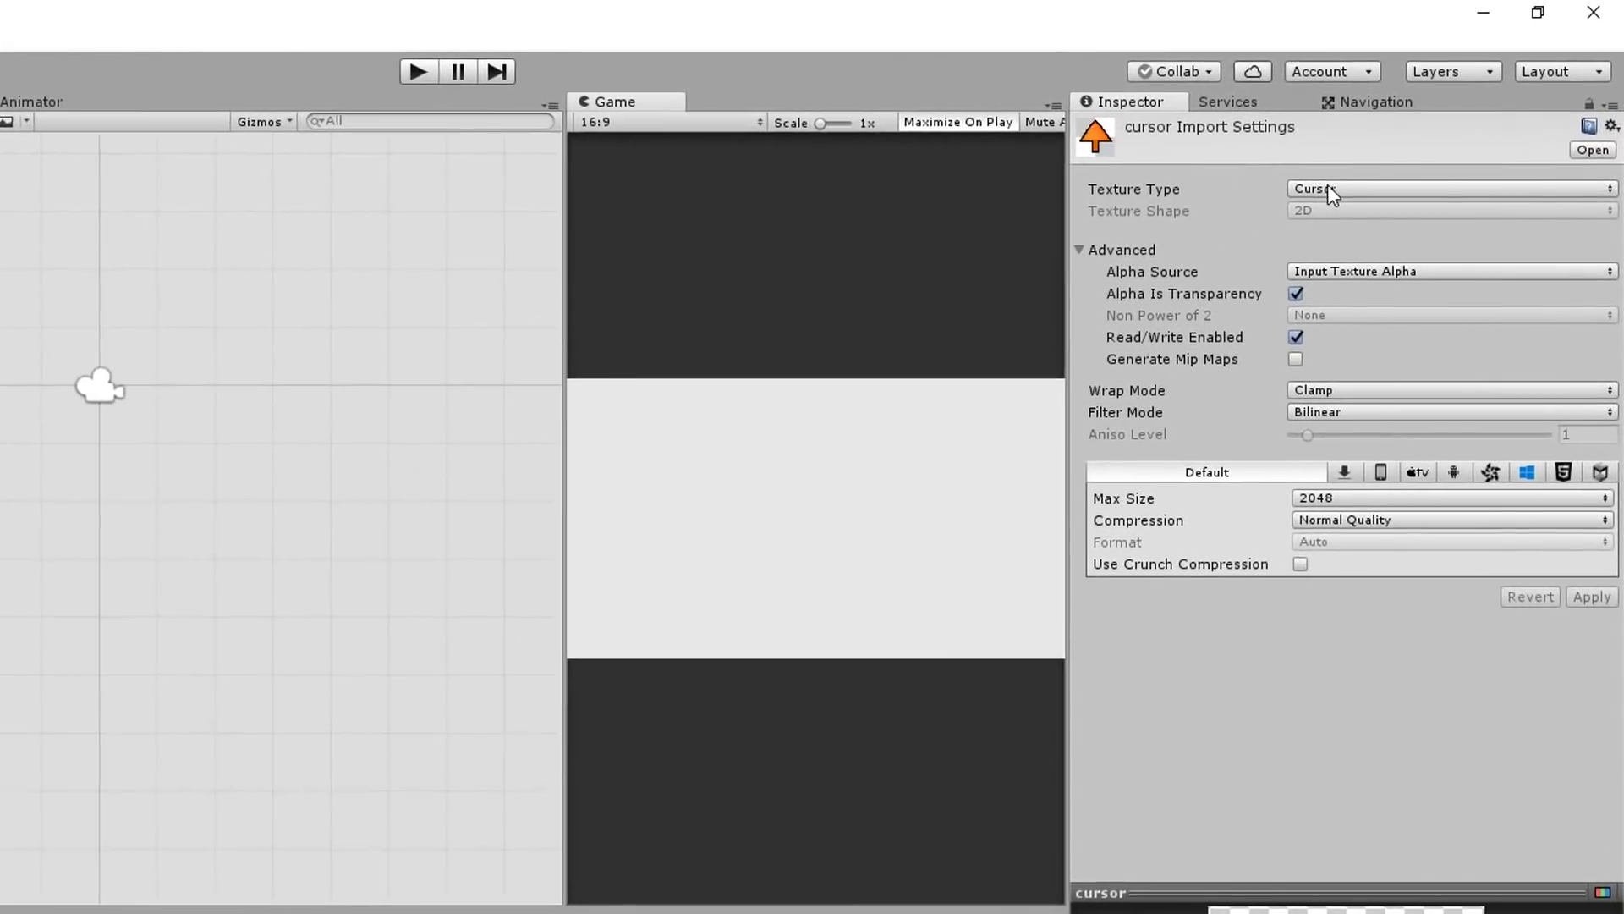
pyautogui.click(1413, 170)
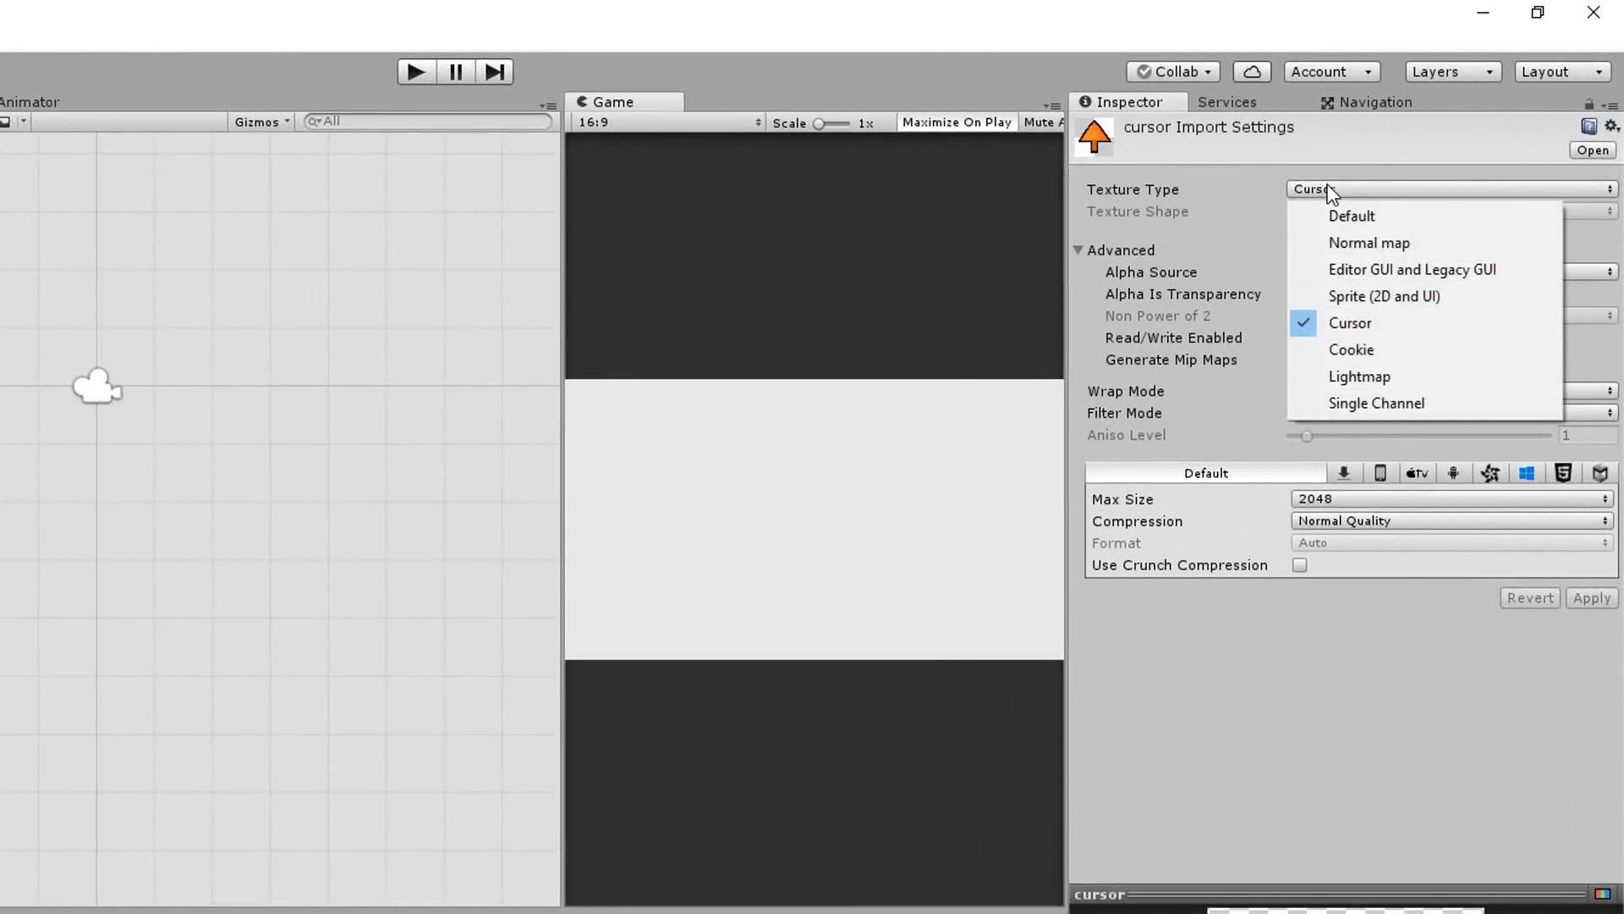
pyautogui.click(1426, 303)
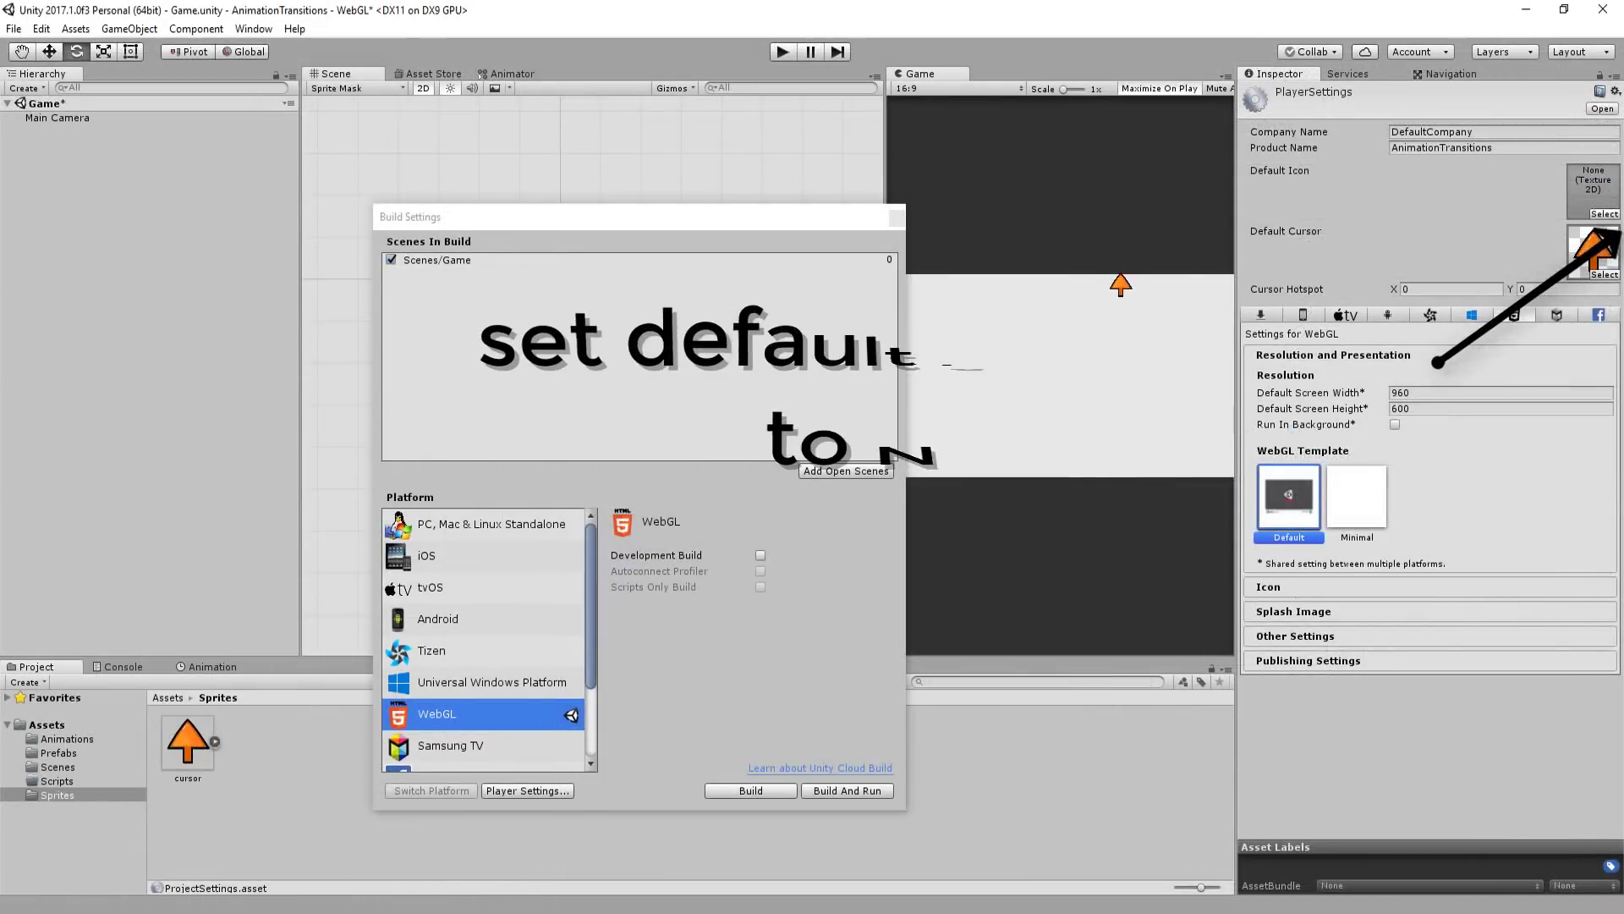
# - Set the Default Cursor back to None and close Build Settings
pyautogui.click(1604, 275)
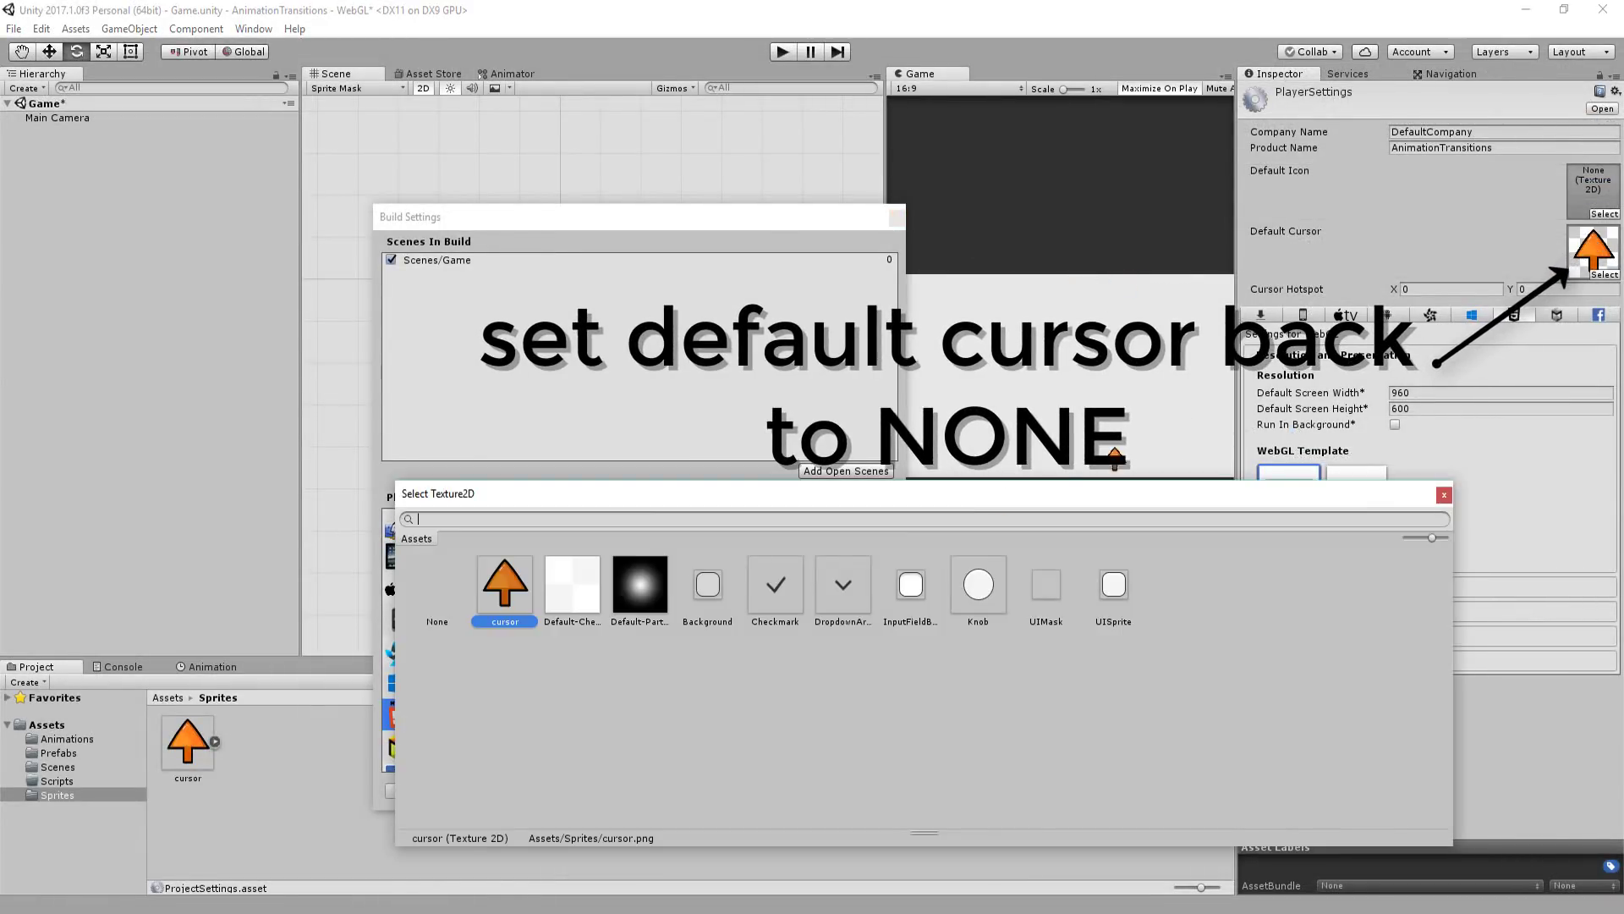
pyautogui.click(437, 593)
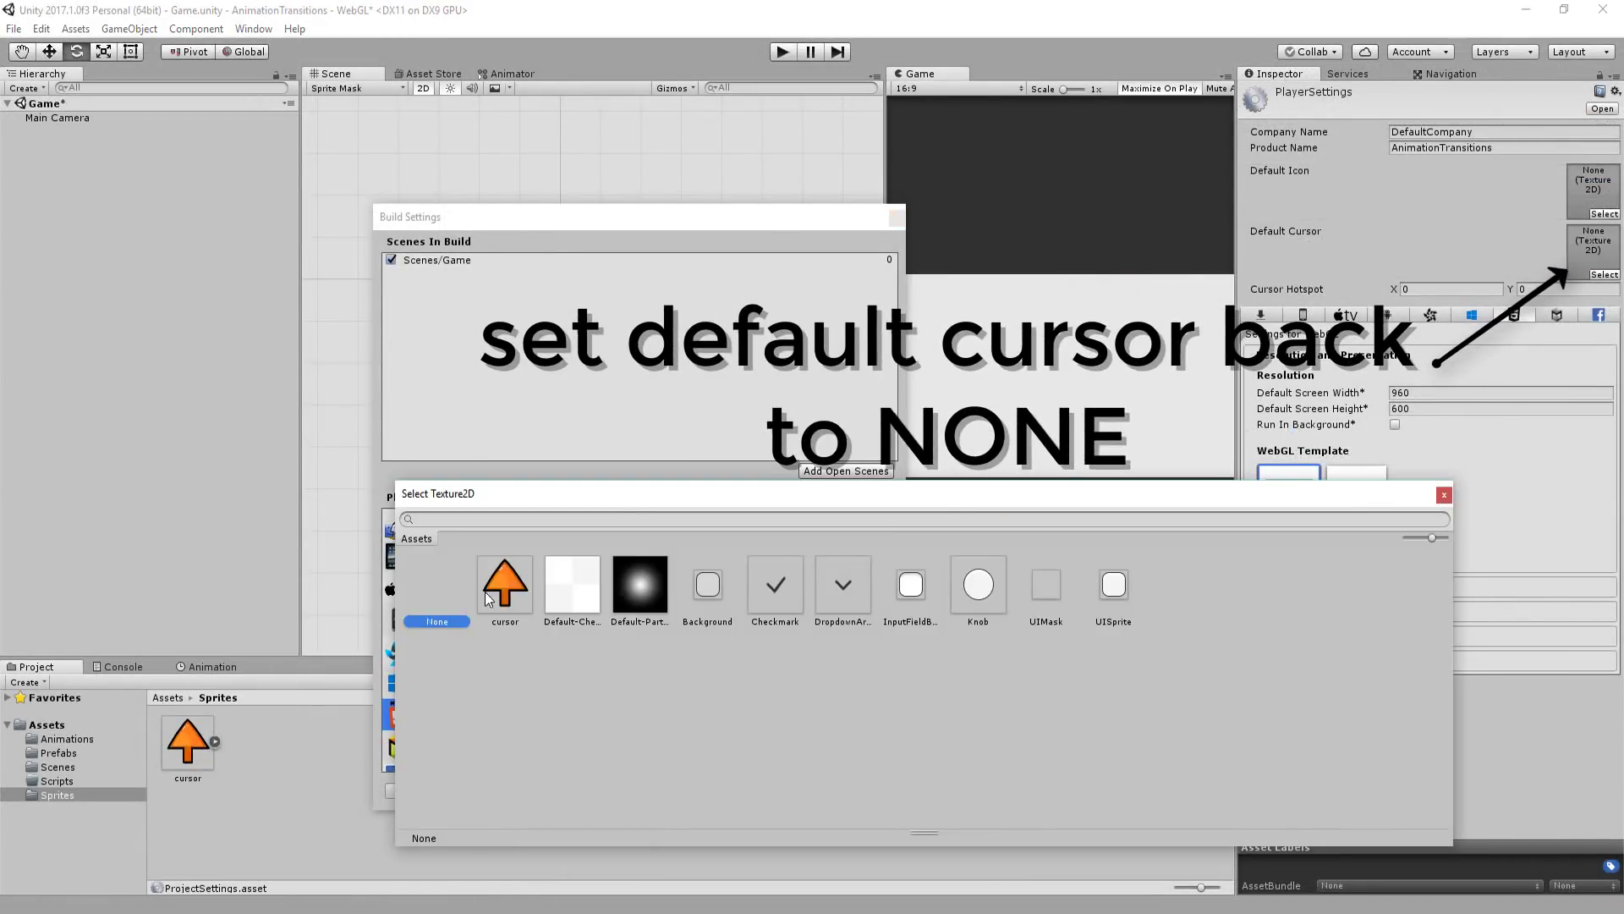
pyautogui.click(1444, 494)
pyautogui.click(897, 217)
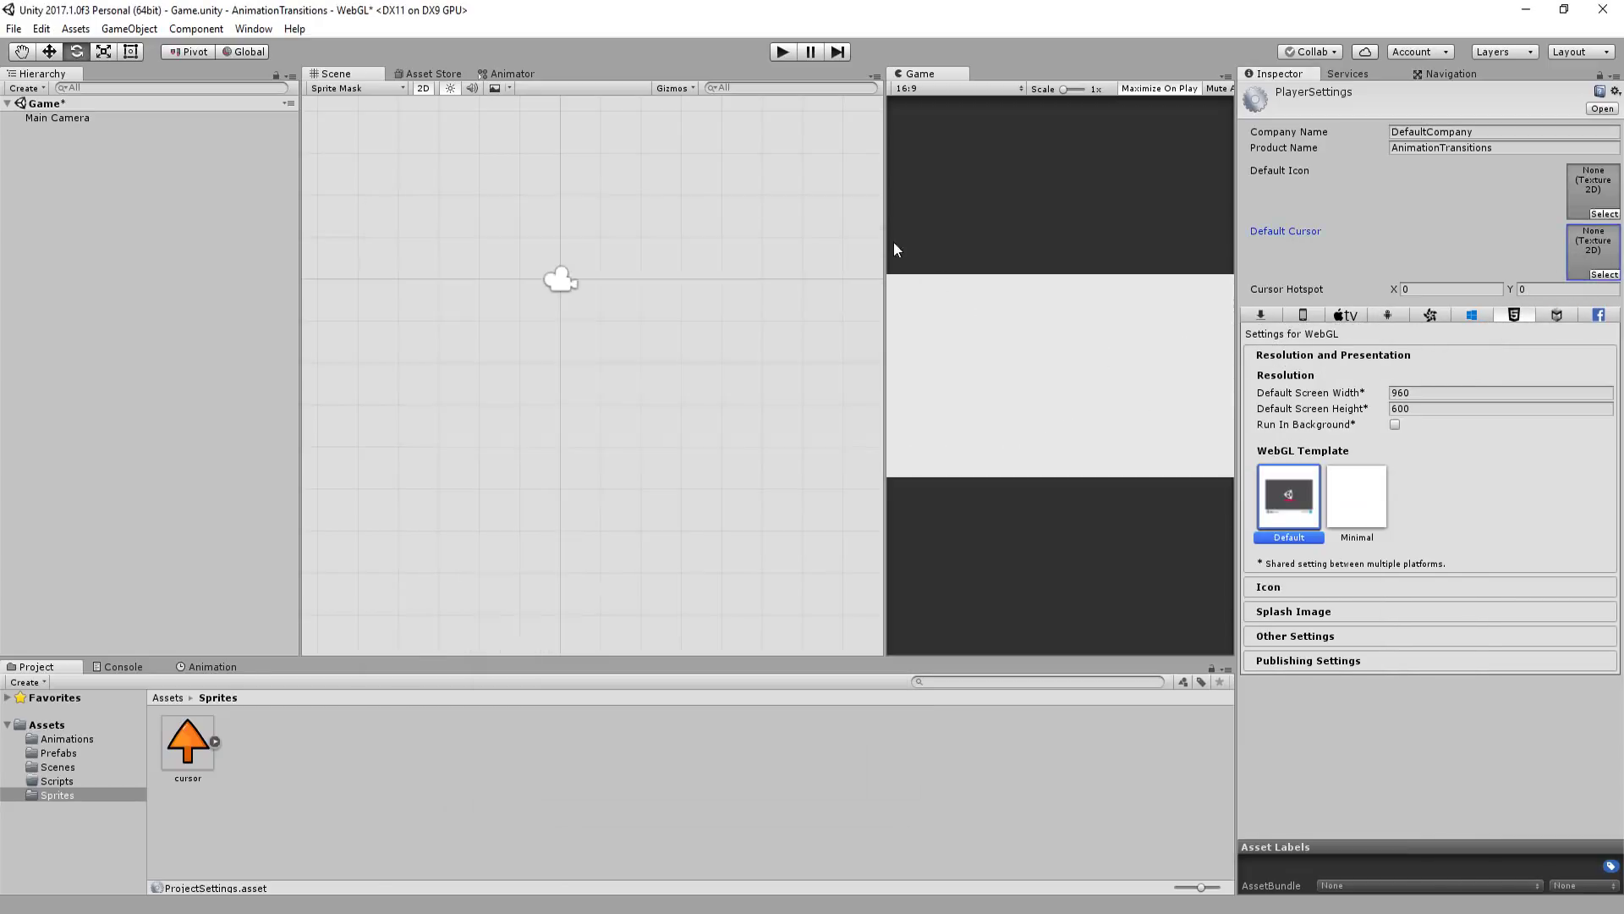
# - Create a new C# script named mouseCursor in the Scripts folder
pyautogui.click(57, 781)
pyautogui.rightClick(380, 846)
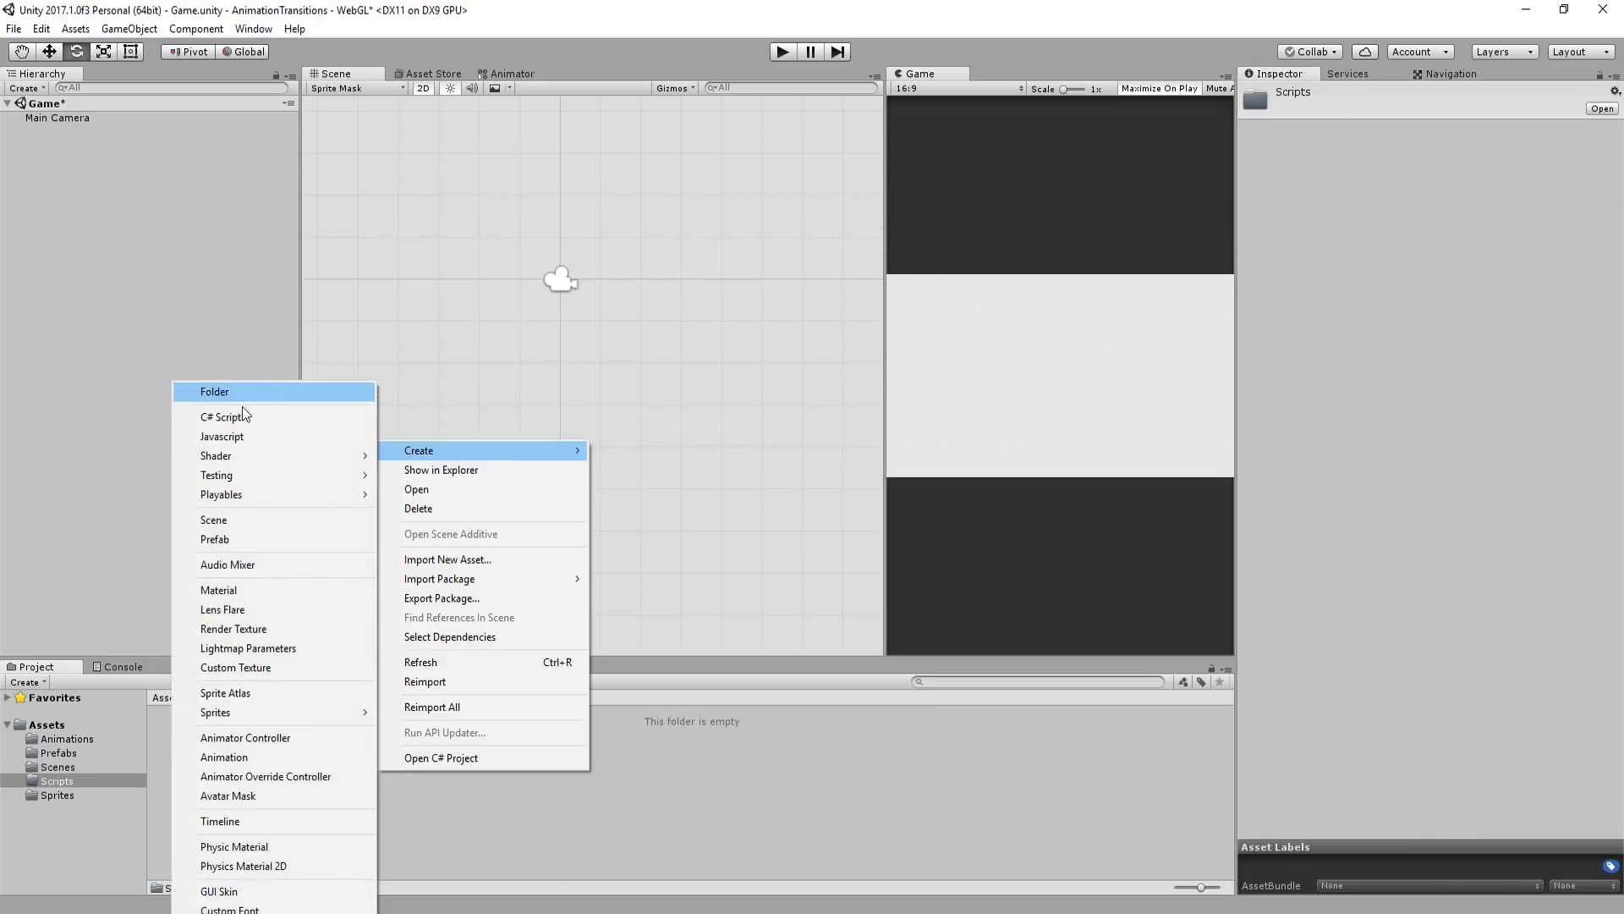
pyautogui.click(235, 417)
pyautogui.write('mouseCursor')
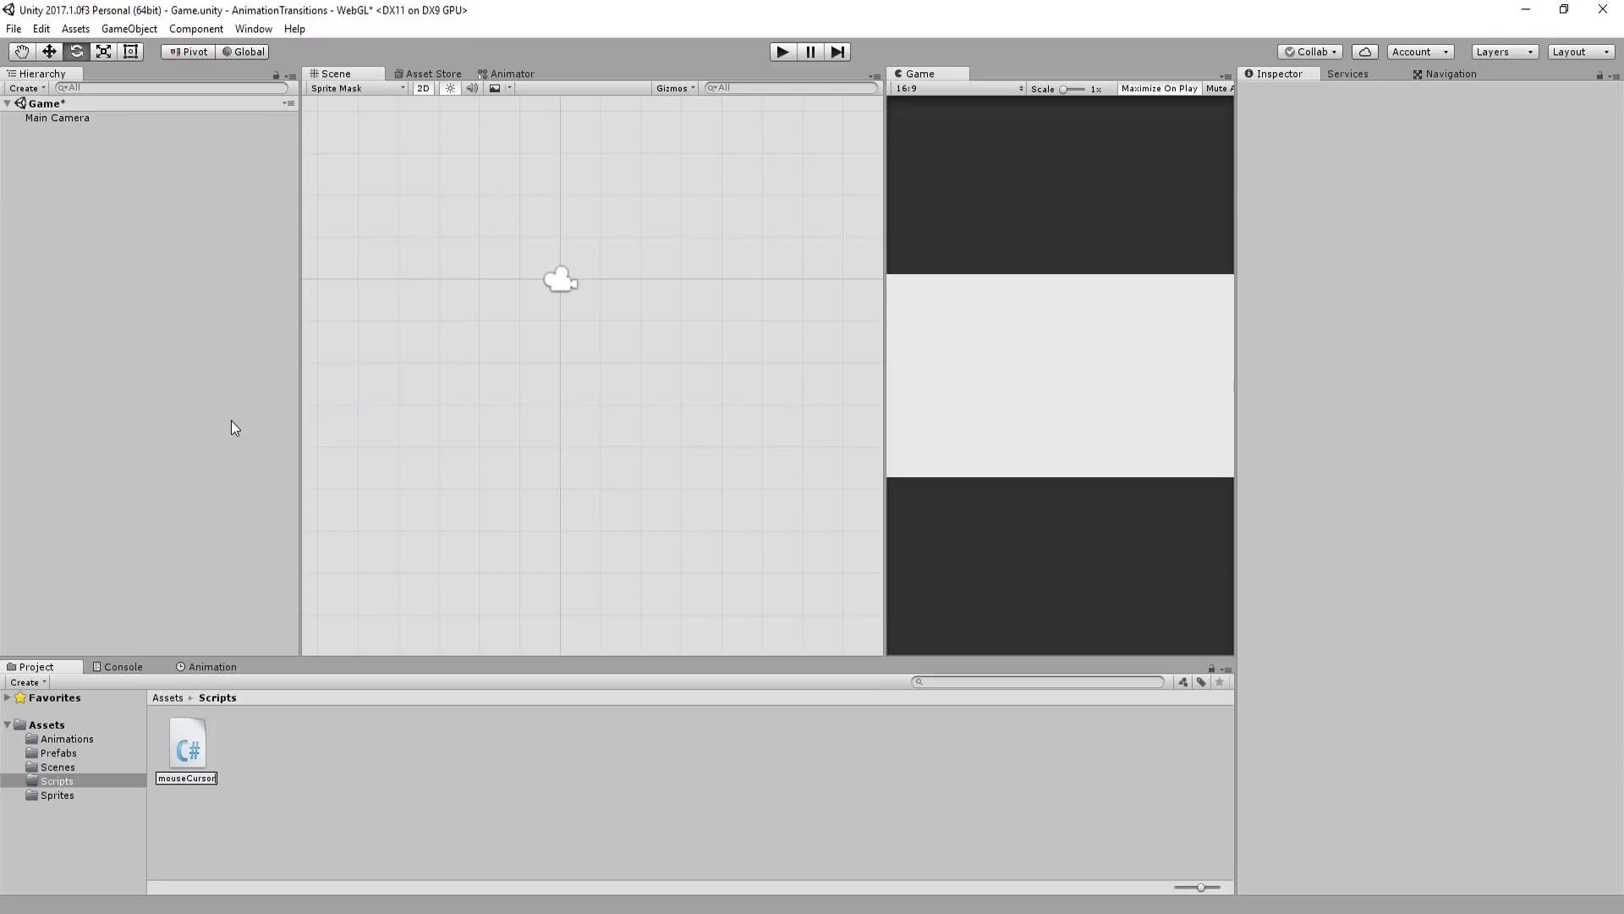
# - Attach mouseCursor to the cursor sprite object and delete the script's Start block
pyautogui.moveTo(187, 744); pyautogui.dragTo(1404, 518)
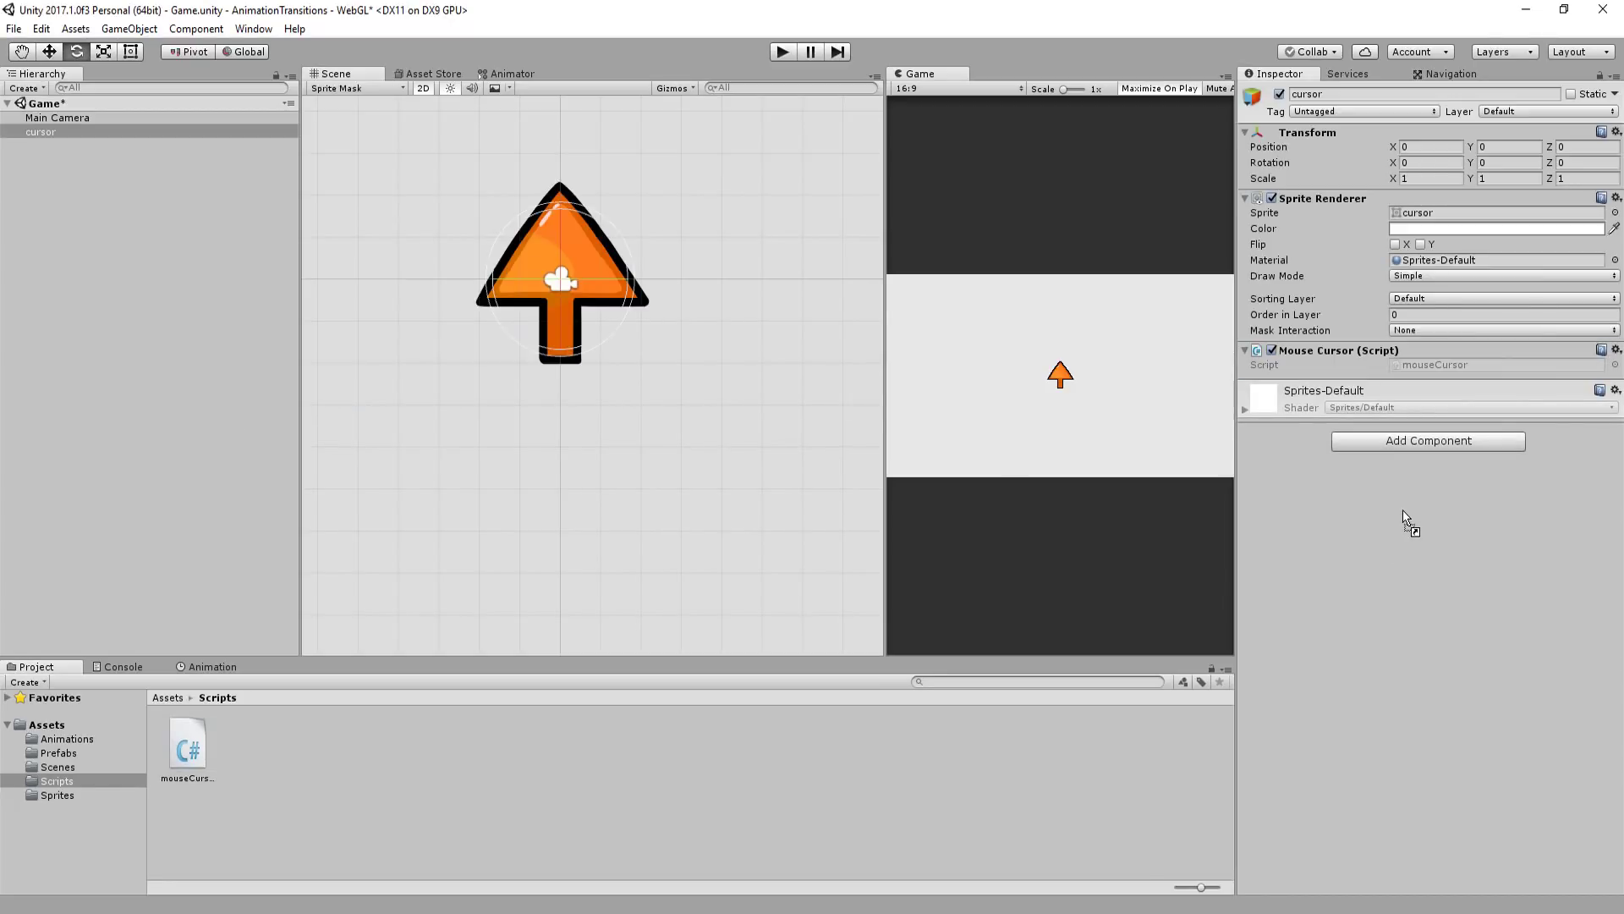
pyautogui.moveTo(512, 286); pyautogui.dragTo(125, 161)
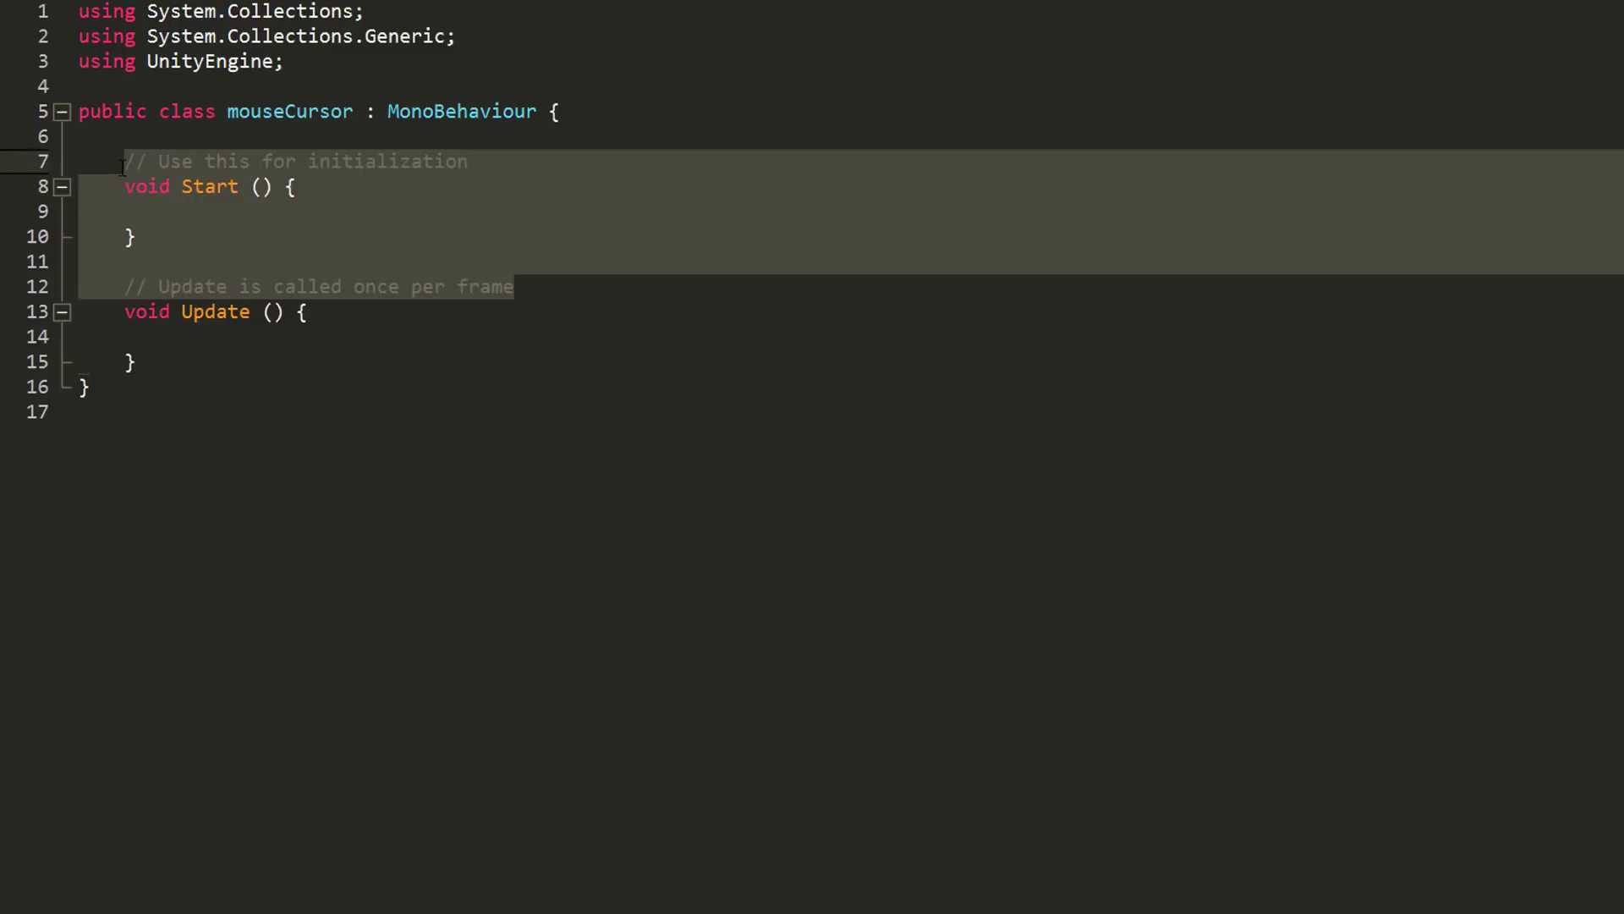
pyautogui.press('BackSpace')
pyautogui.click(188, 210)
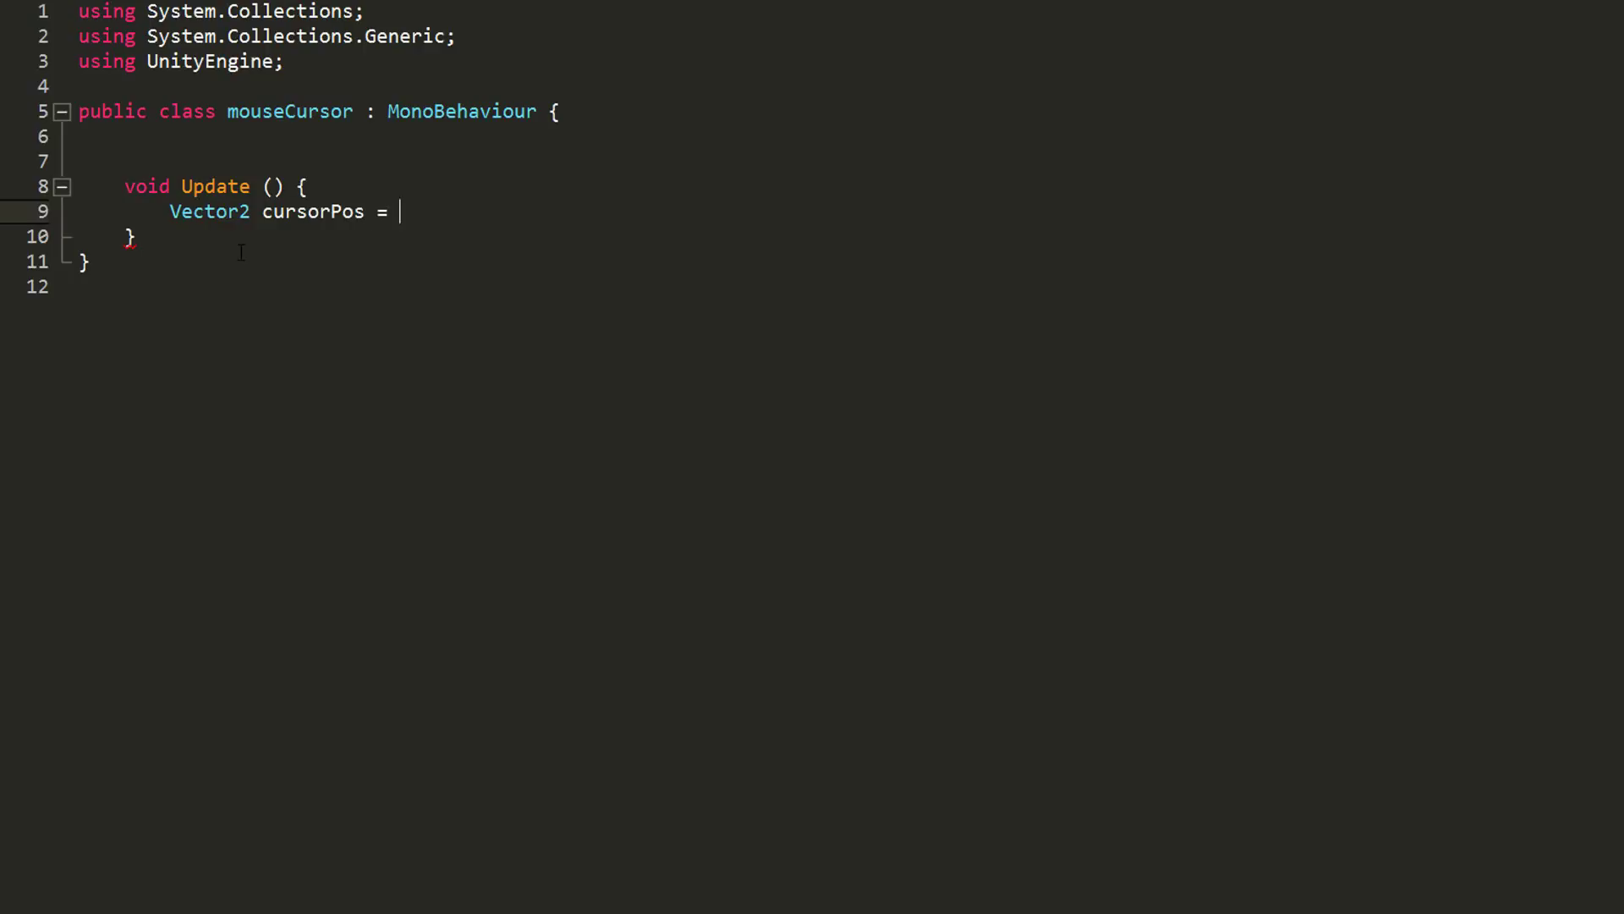
# - In Update, set cursorPos from Camera.main.ScreenToWorldPoint(Input.mousePosition) and assign it to transform.position
pyautogui.write('Camera.')
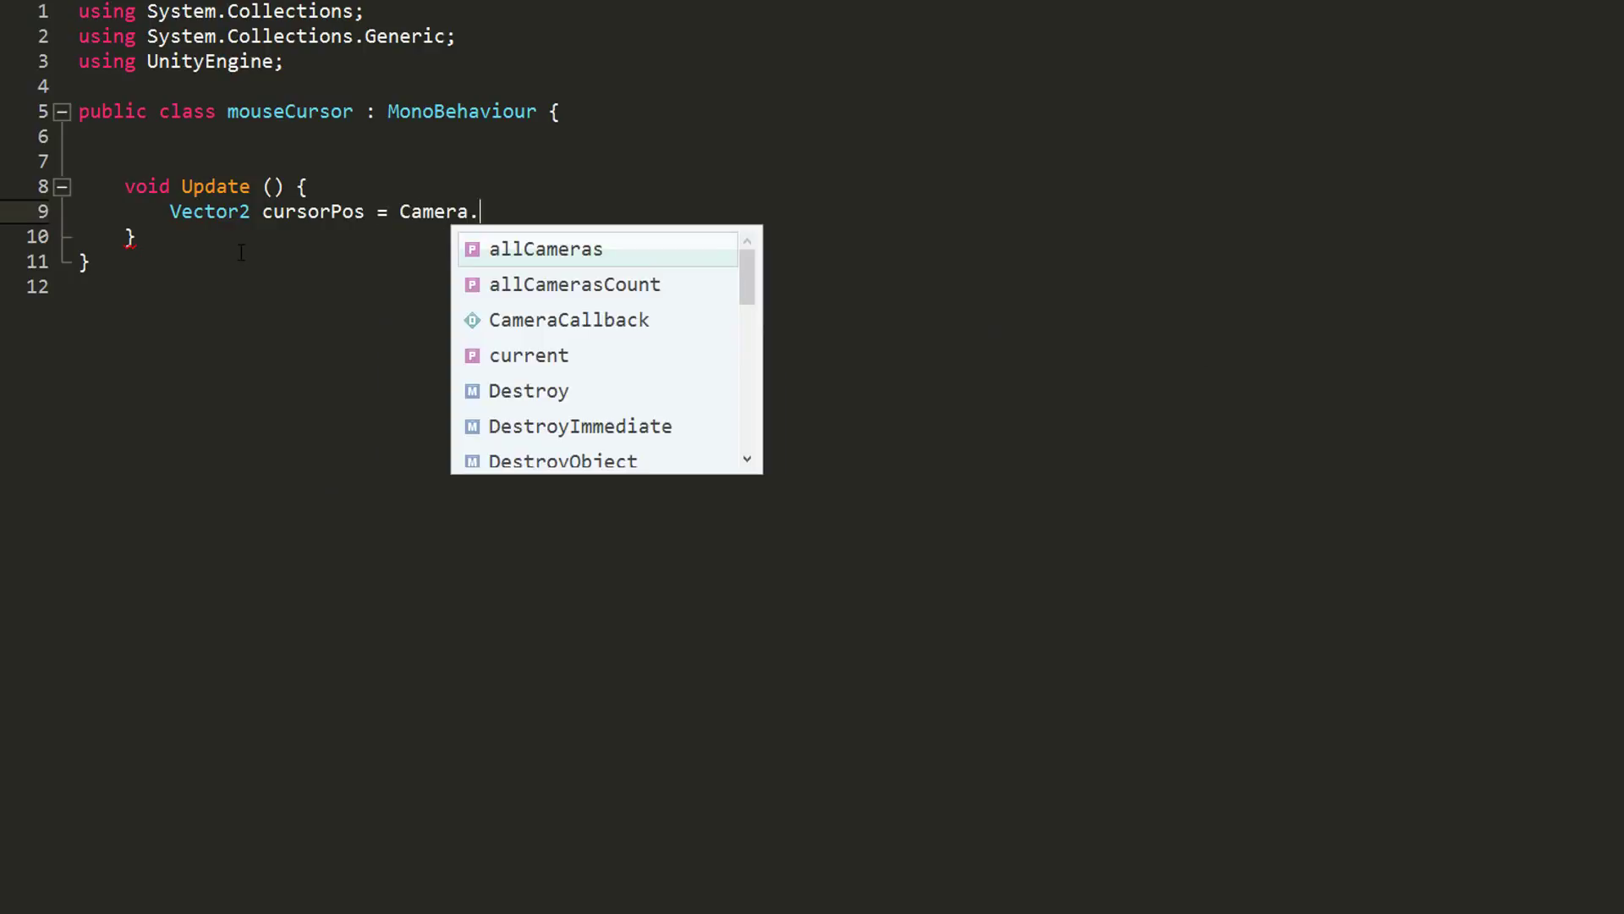
pyautogui.write('main.ScreenToWorldPoint')
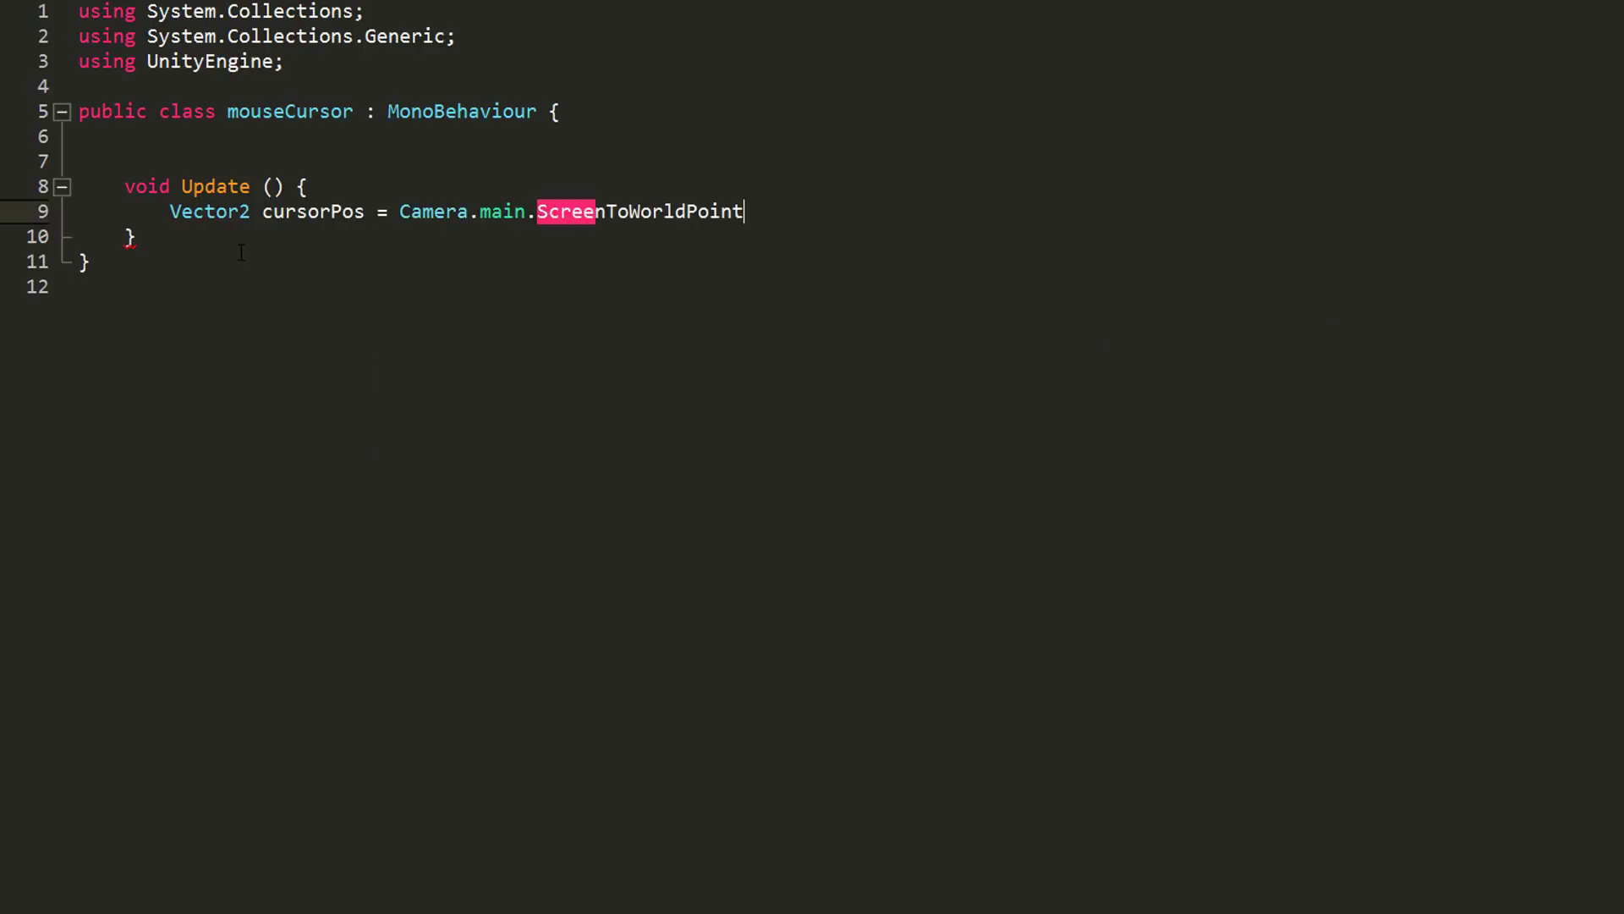
pyautogui.write('());')
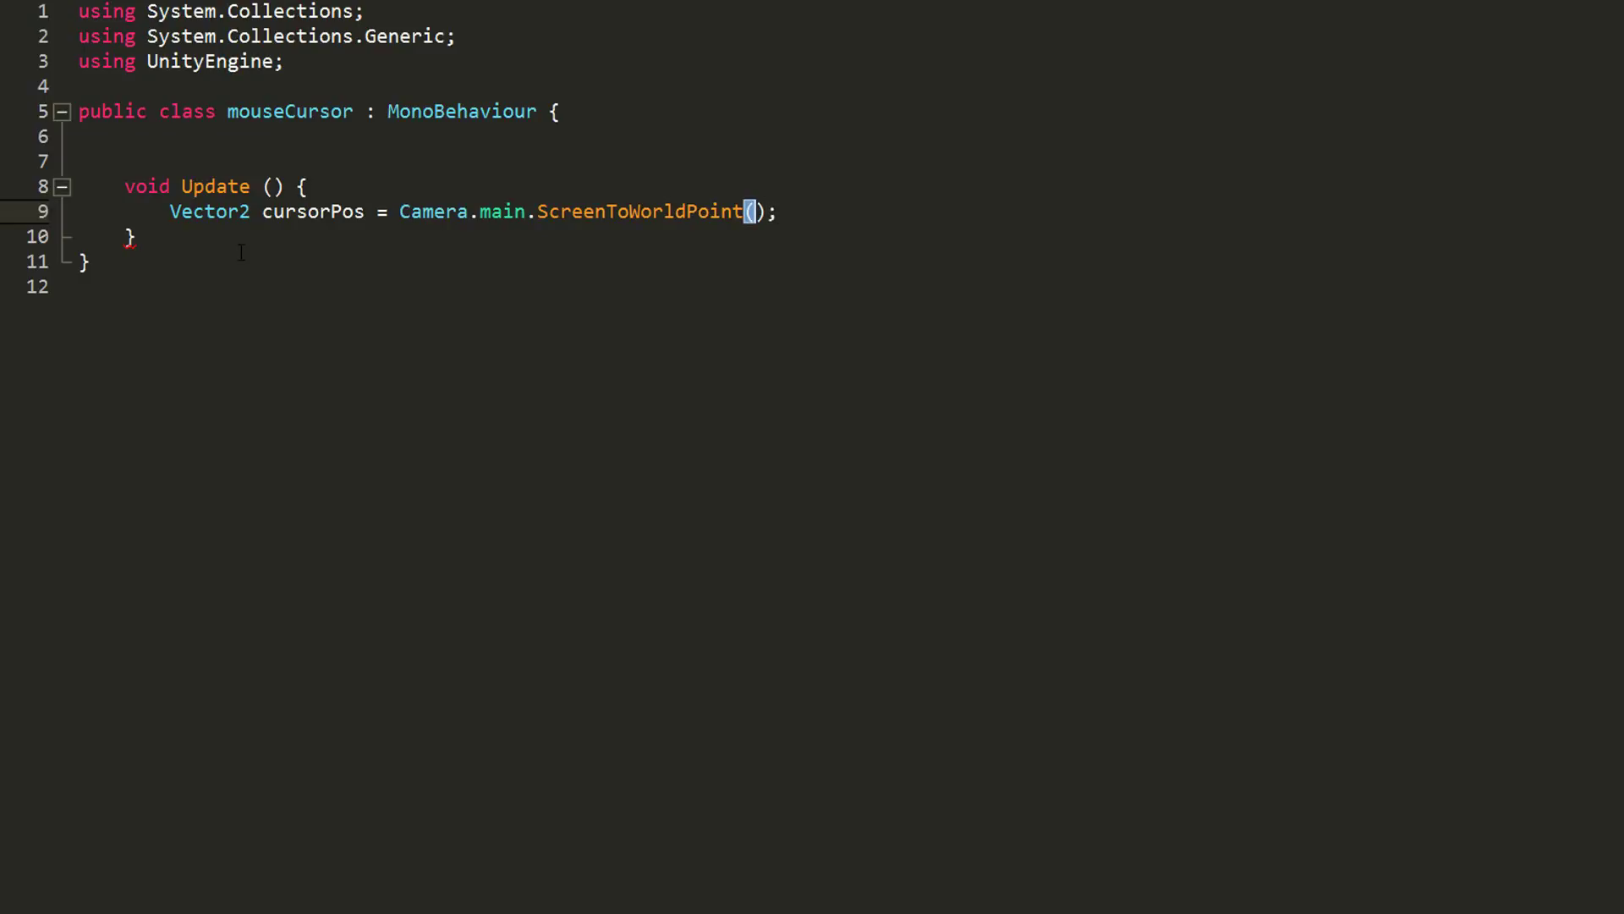
pyautogui.write('Input.mousePosition')
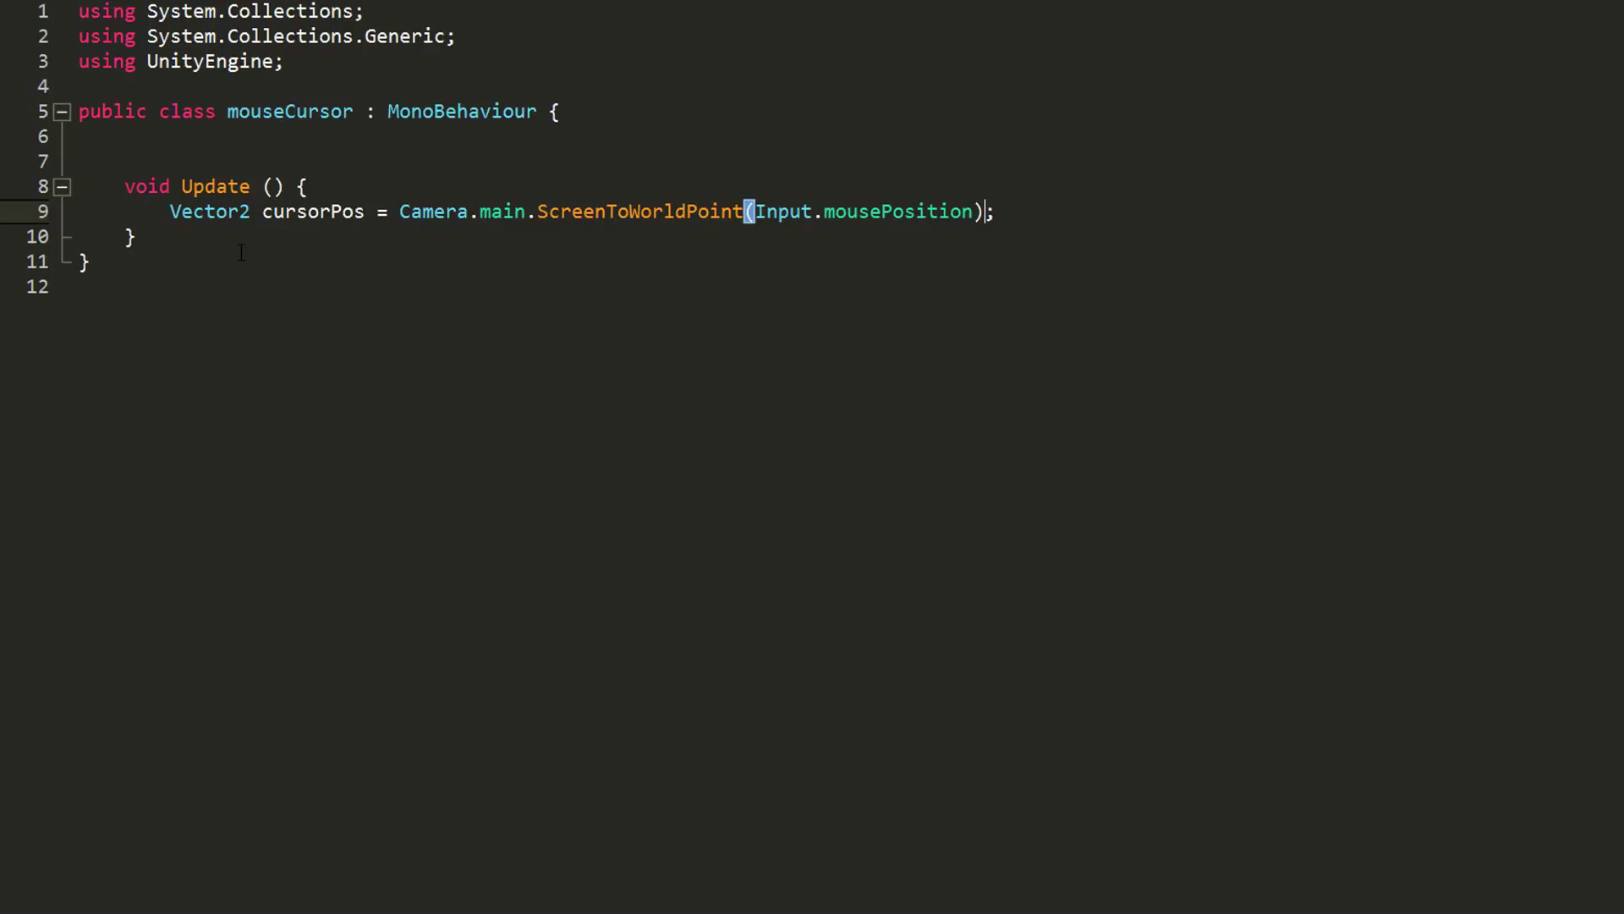
pyautogui.press('Return')
pyautogui.write('transform.position =')
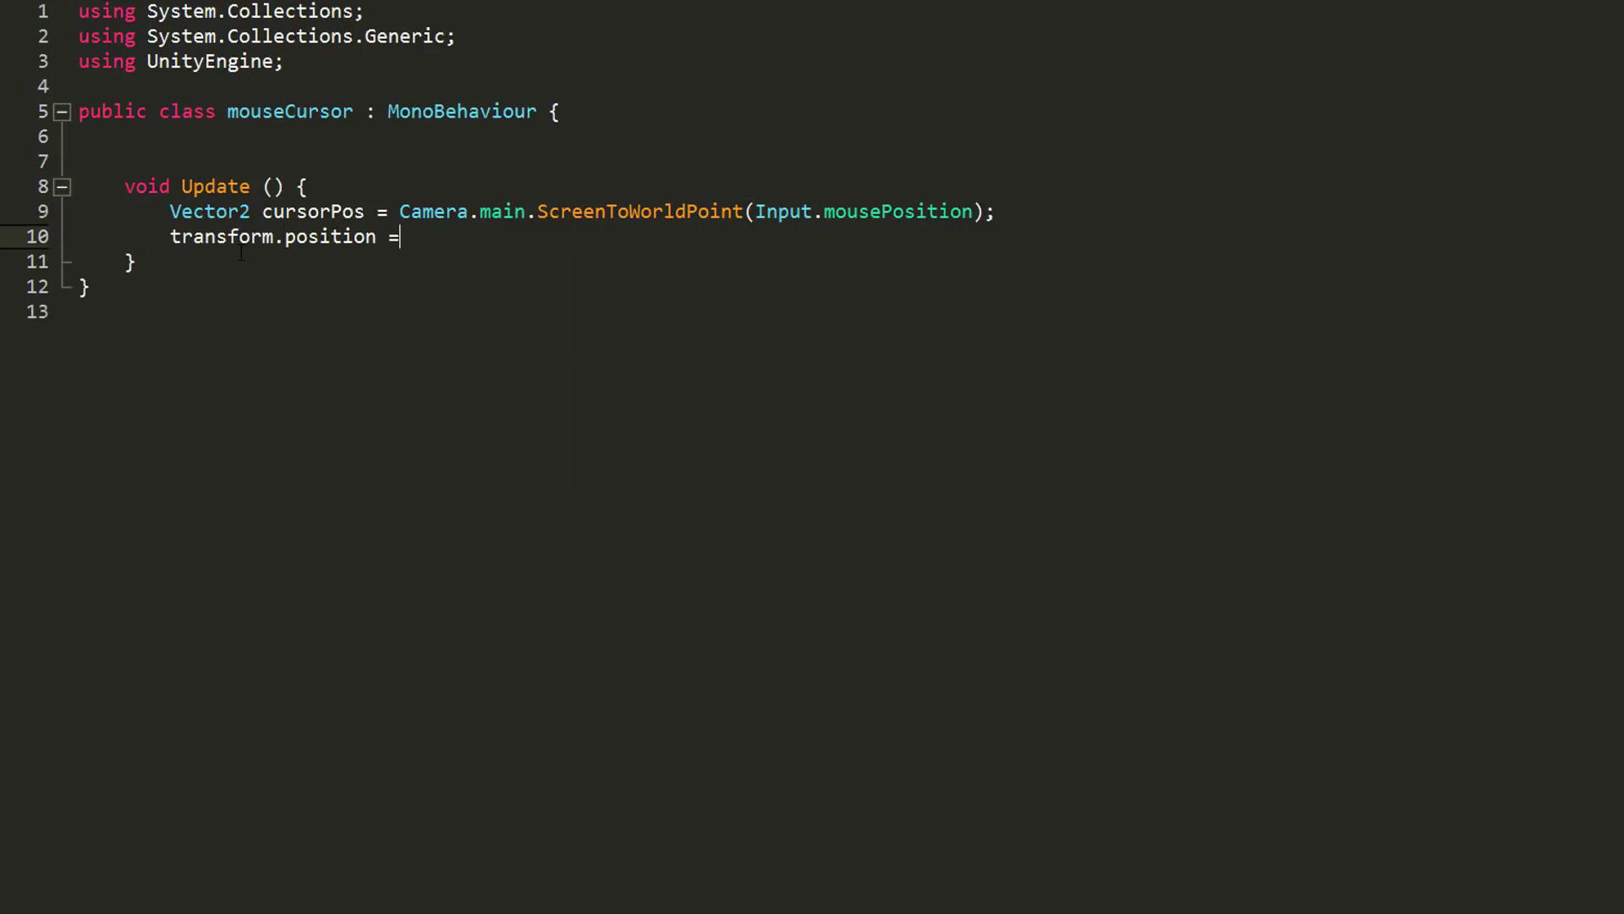
pyautogui.write(' curs')
pyautogui.press('Tab')
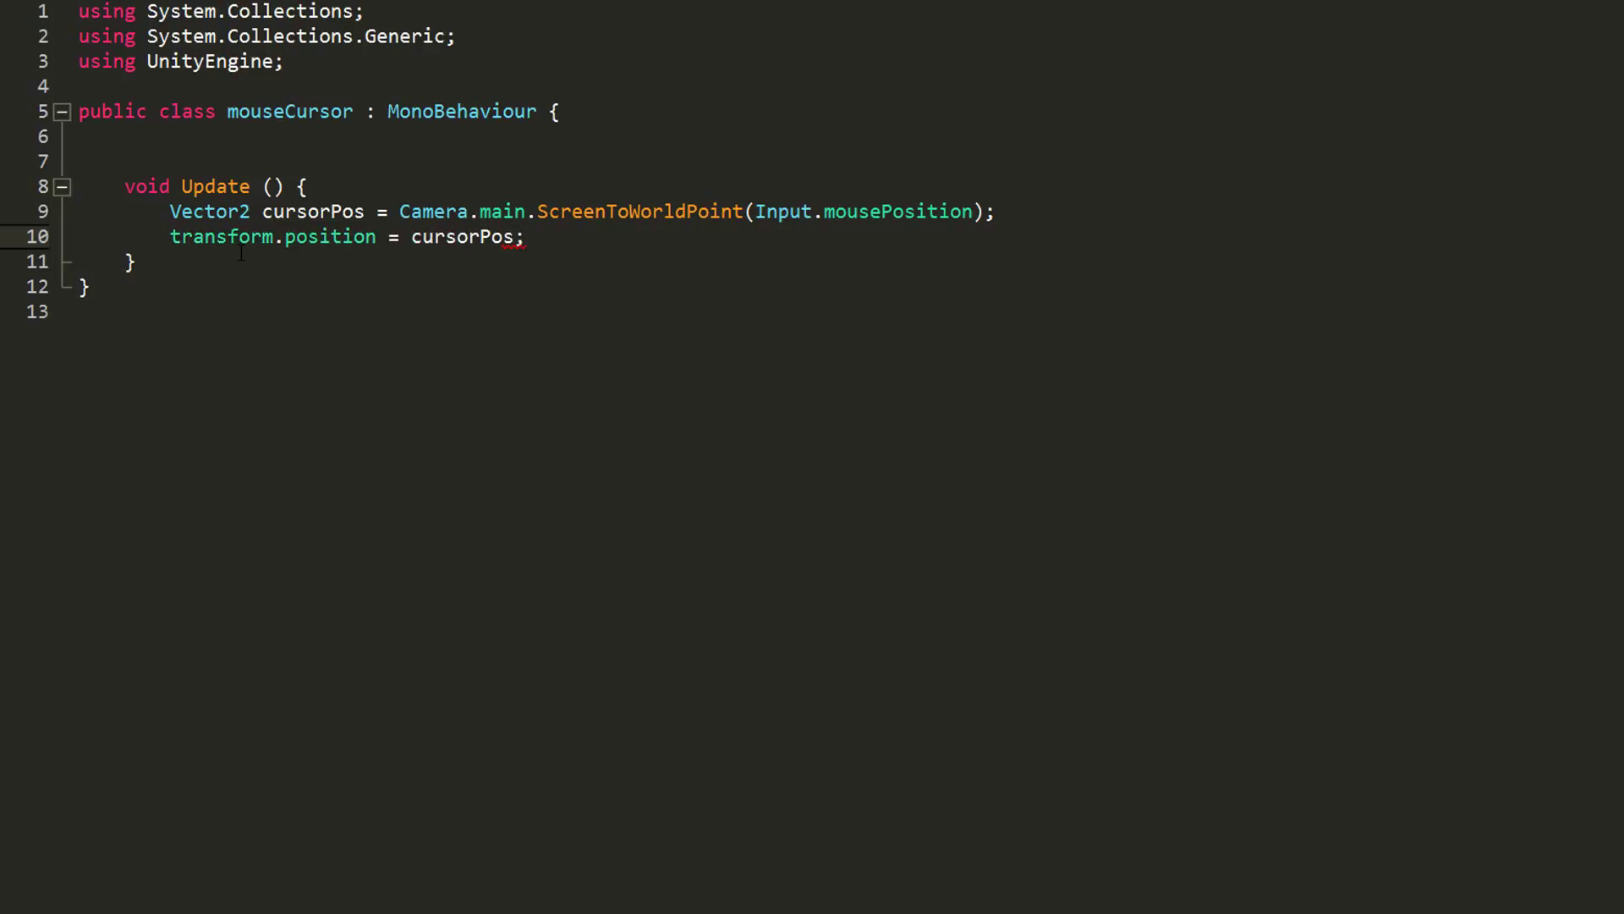
# - Add a Start() method above Update that sets Cursor.visible = false
pyautogui.click(127, 161)
pyautogui.press('Return')
pyautogui.press('Return')
pyautogui.press('Up')
pyautogui.write('void Start(){')
pyautogui.press('Return')
pyautogui.write('Cursor.visi')
pyautogui.press('Tab')
pyautogui.write('= fal')
pyautogui.press('Tab')
pyautogui.write(';')
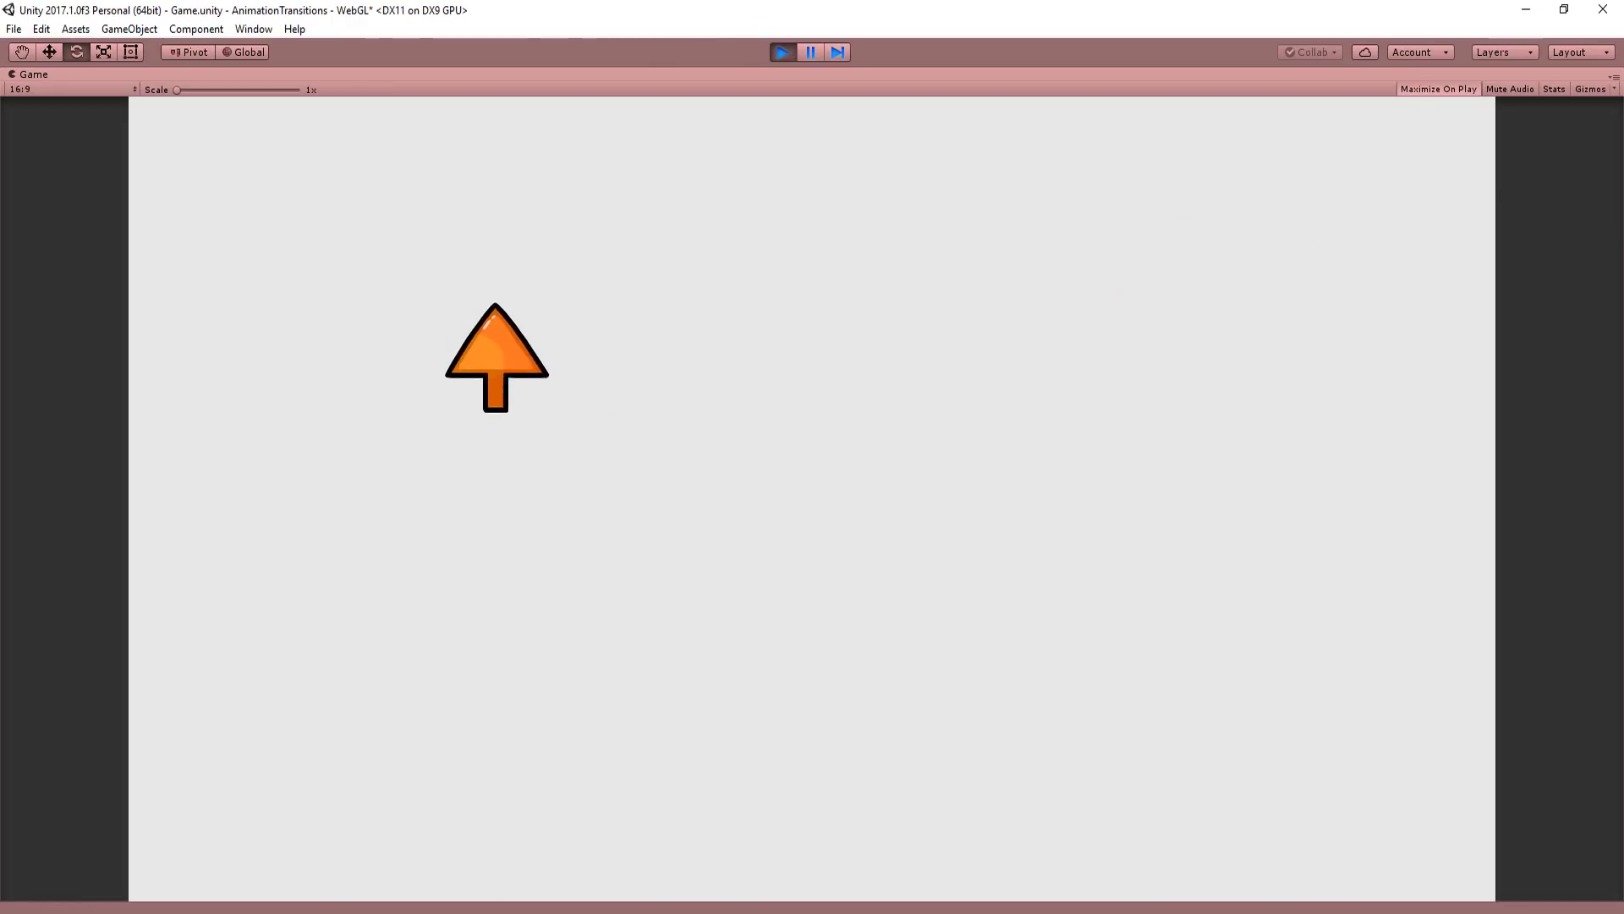
# - Scale the cursor sprite to about 0.88, rotate it 36.947° on Z, and test in Play mode
pyautogui.hotkey('ctrl', 'p')
pyautogui.moveTo(596, 322); pyautogui.dragTo(565, 246)
pyautogui.press('e')
pyautogui.click(783, 52)
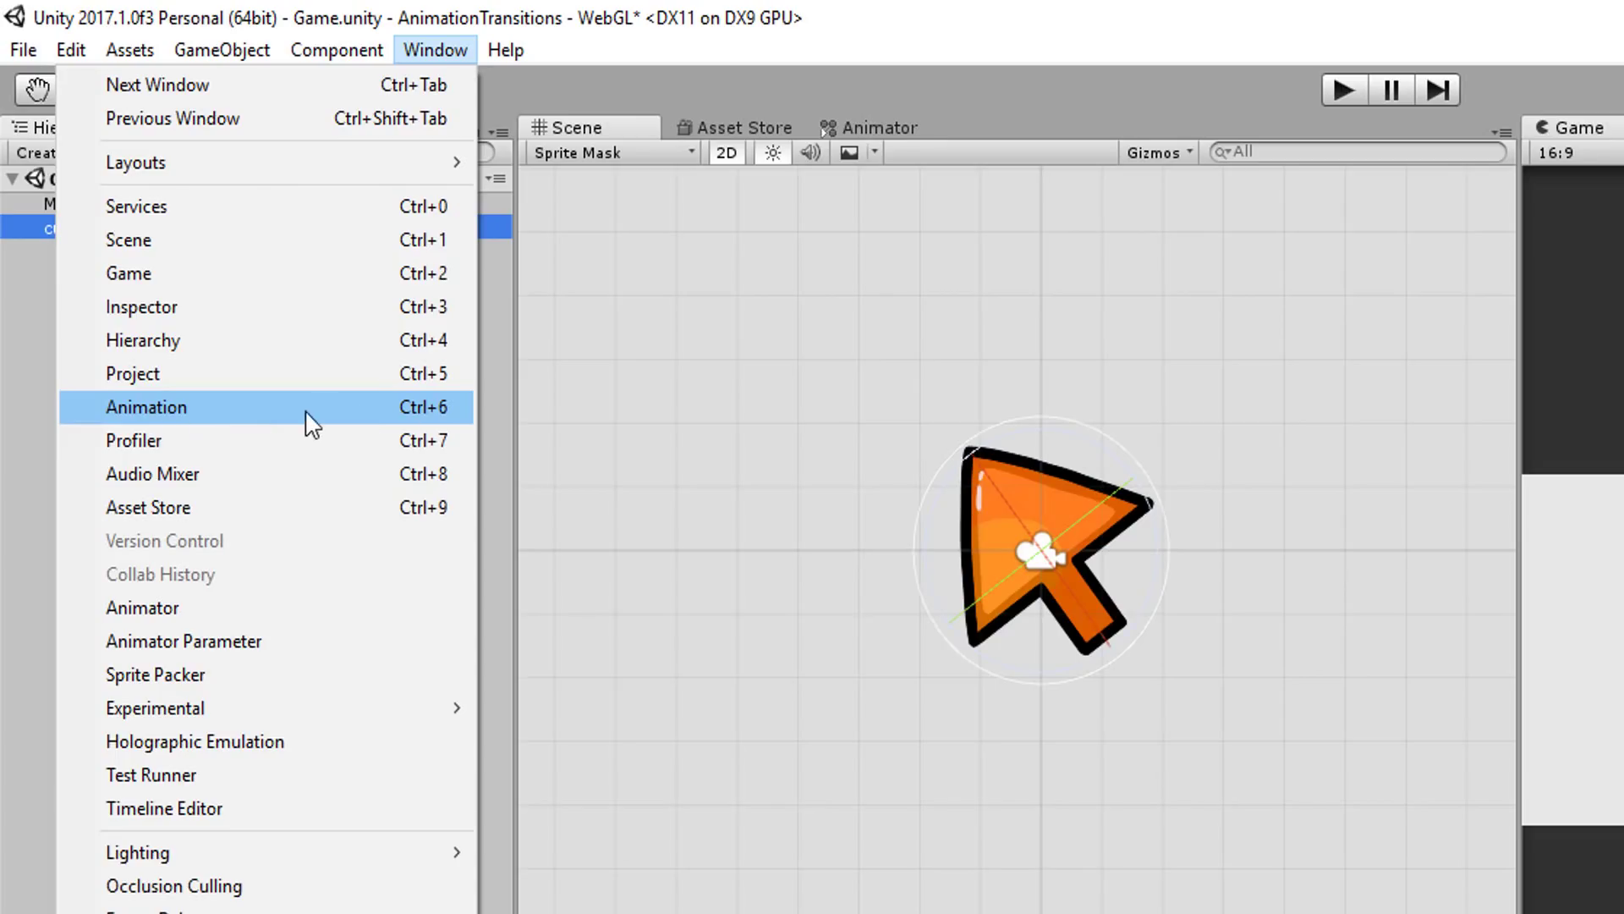
# - Create an animation clip named CursorIdle in the Assets/Animations folder
pyautogui.click(254, 411)
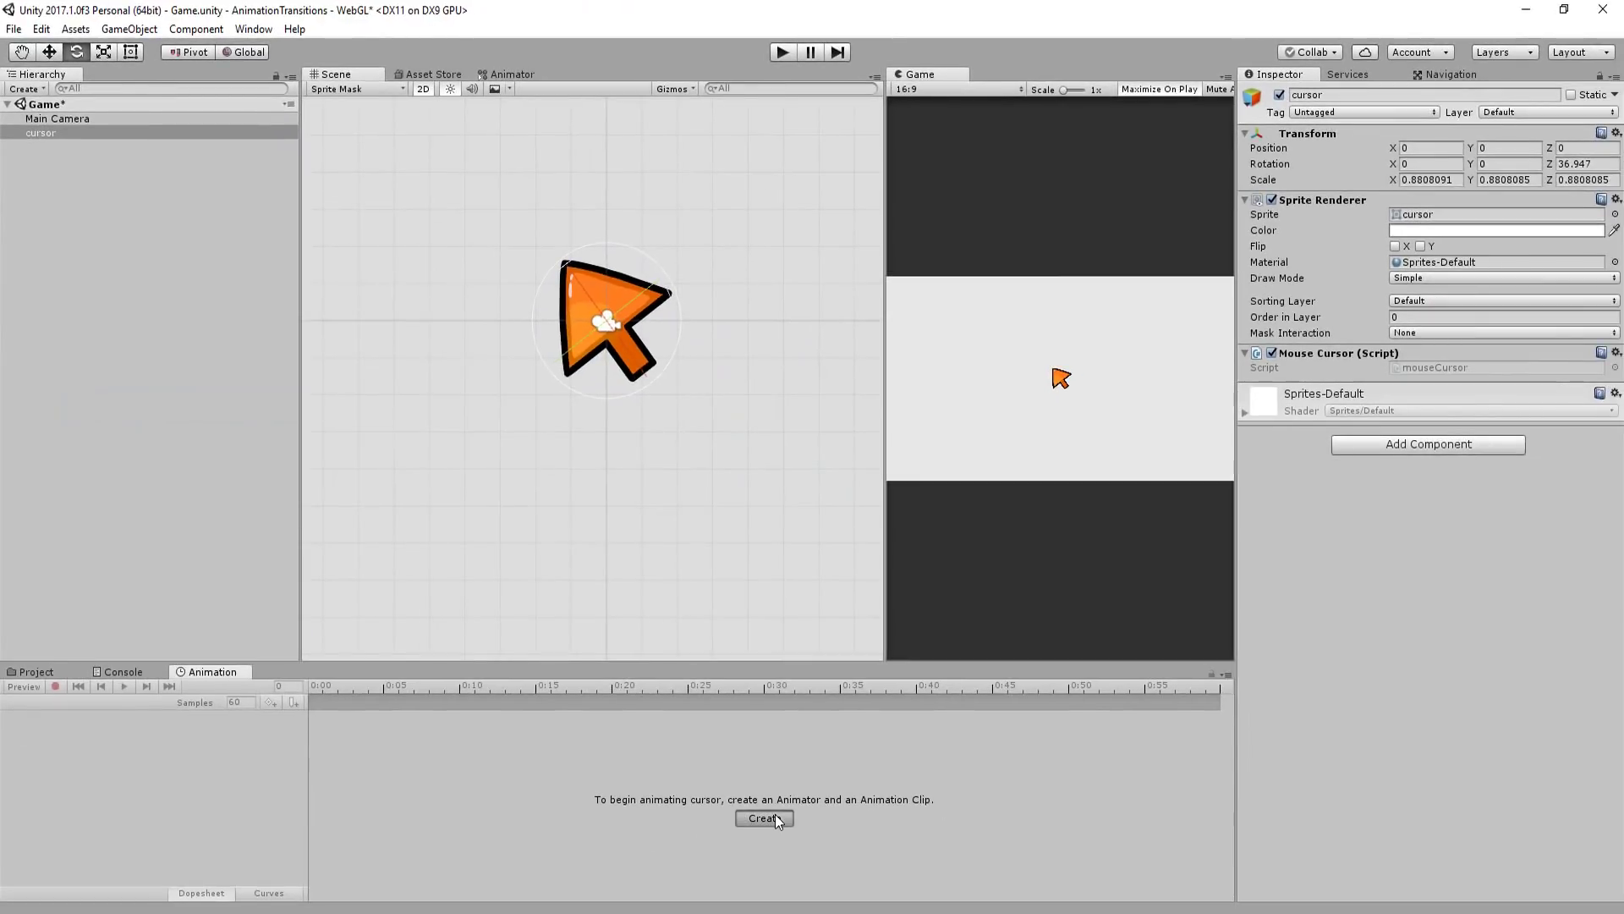
pyautogui.click(775, 816)
pyautogui.click(88, 84)
pyautogui.doubleClick(180, 161)
pyautogui.write('CursorIdle')
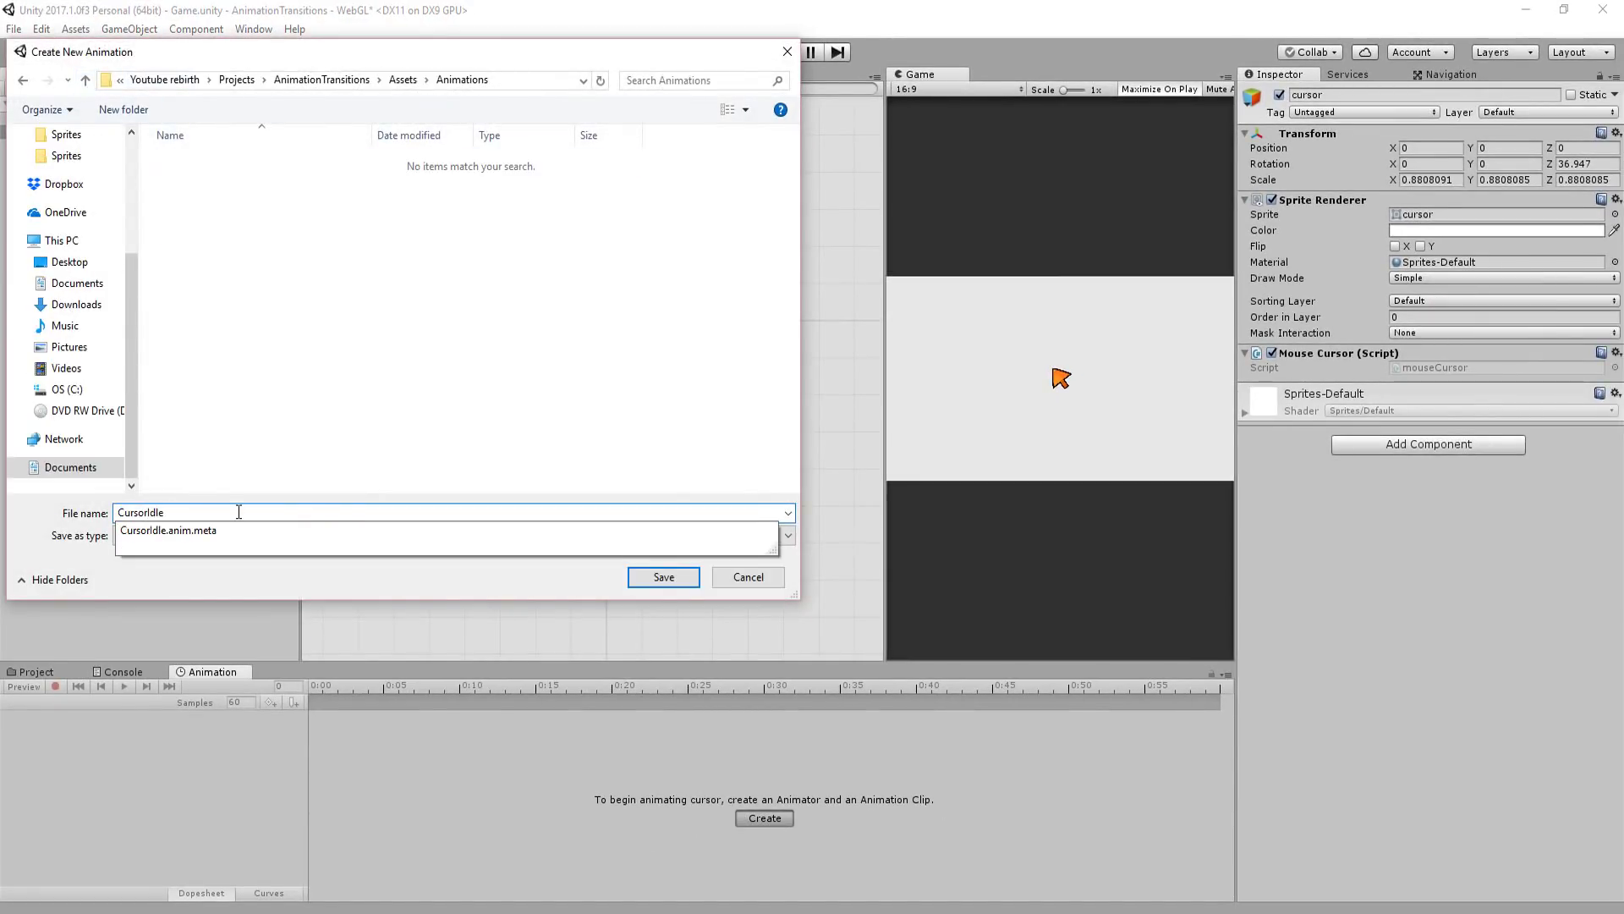
pyautogui.press('Return')
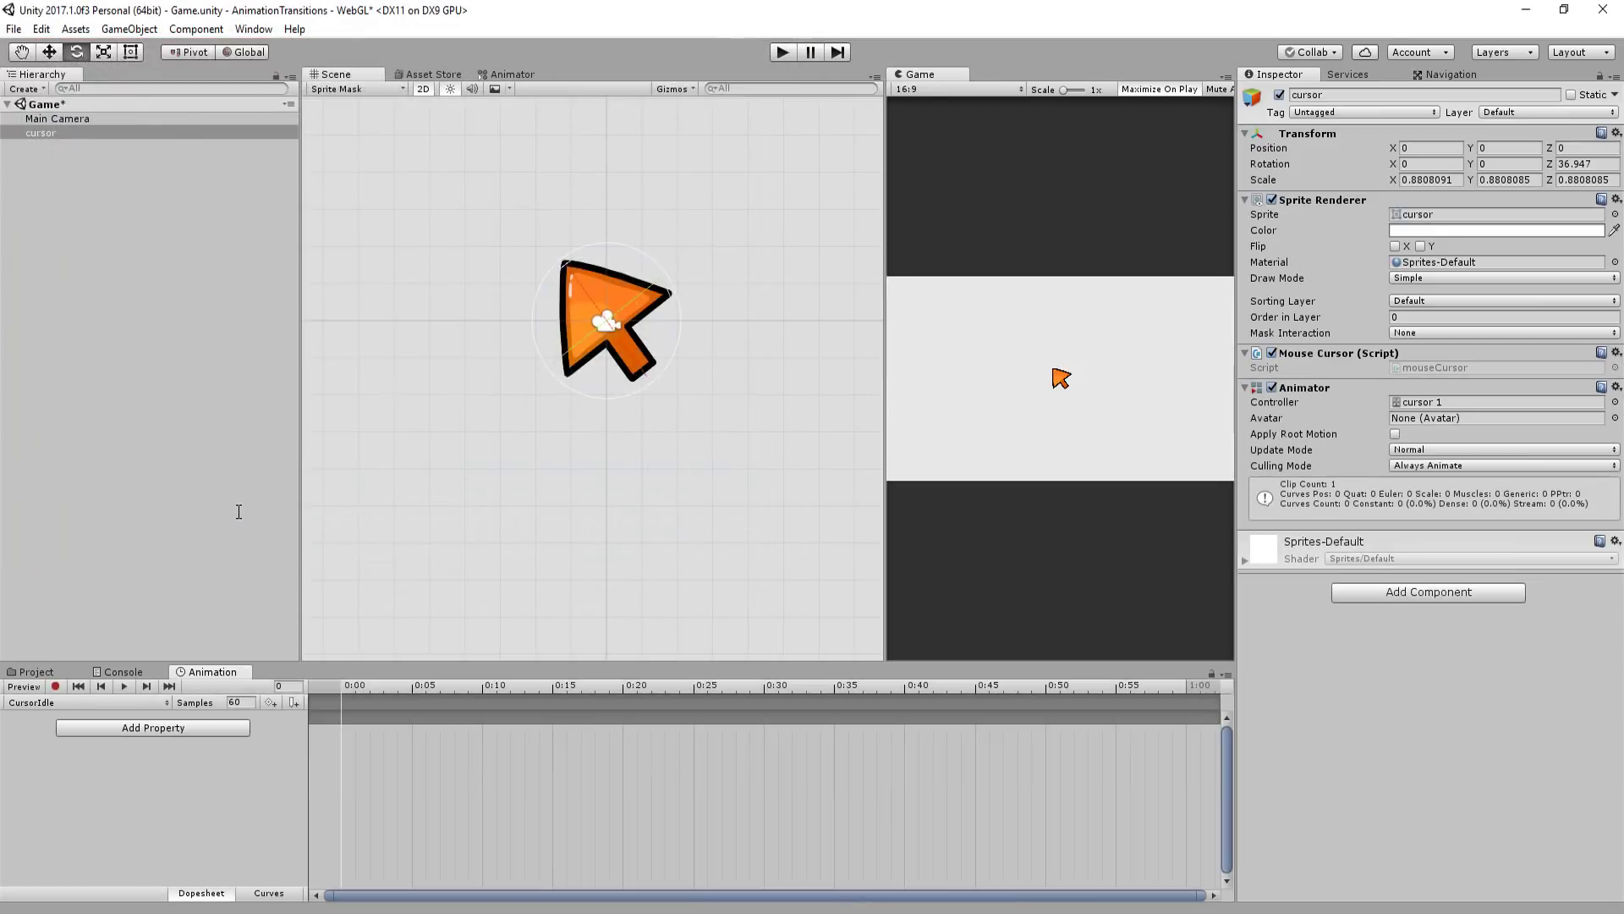
# - Record cursor scale keys: about 0.97 at 0:30, the starting scale copied to 1:00, then test it
pyautogui.click(55, 686)
pyautogui.click(767, 687)
pyautogui.press('r')
pyautogui.moveTo(602, 322); pyautogui.dragTo(608, 317)
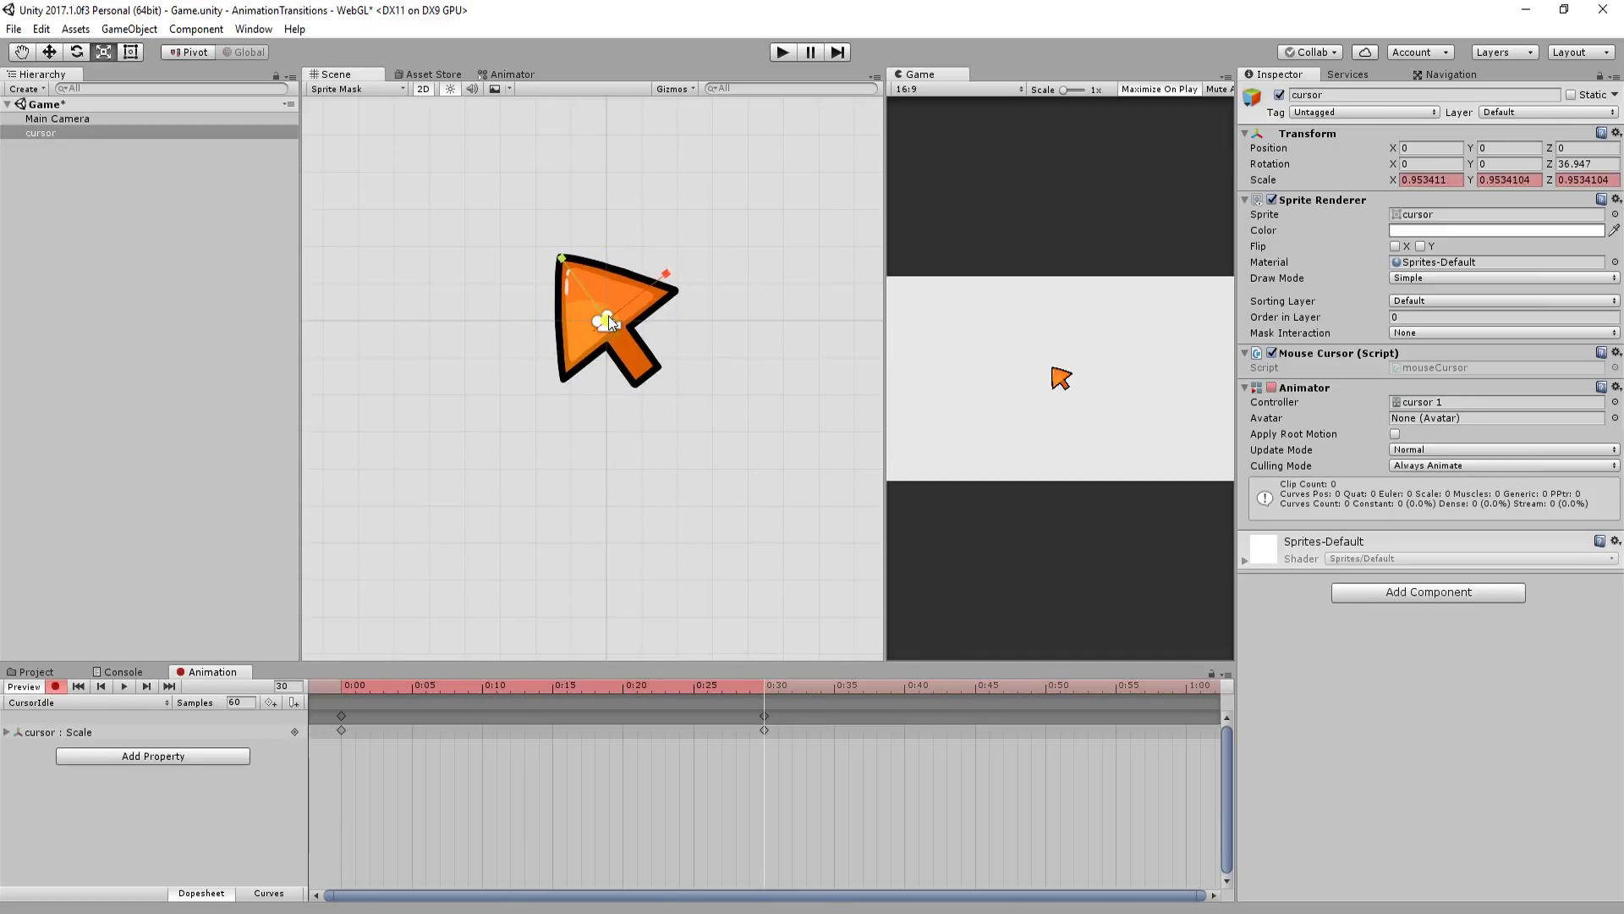
pyautogui.click(341, 729)
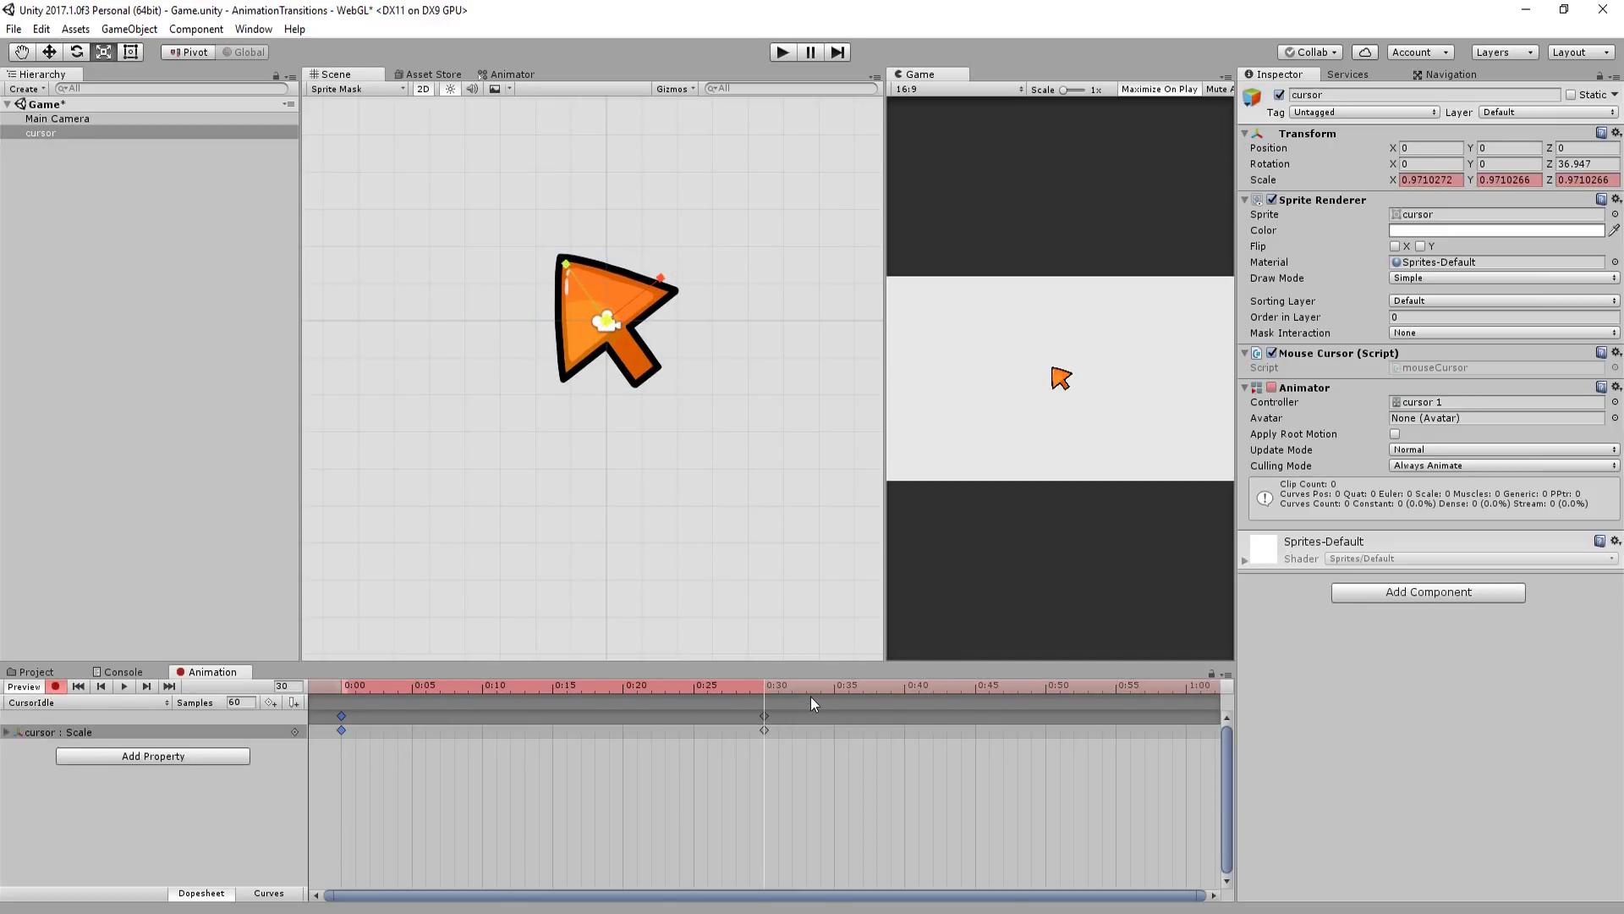
pyautogui.click(1188, 687)
pyautogui.hotkey('ctrl', 'v')
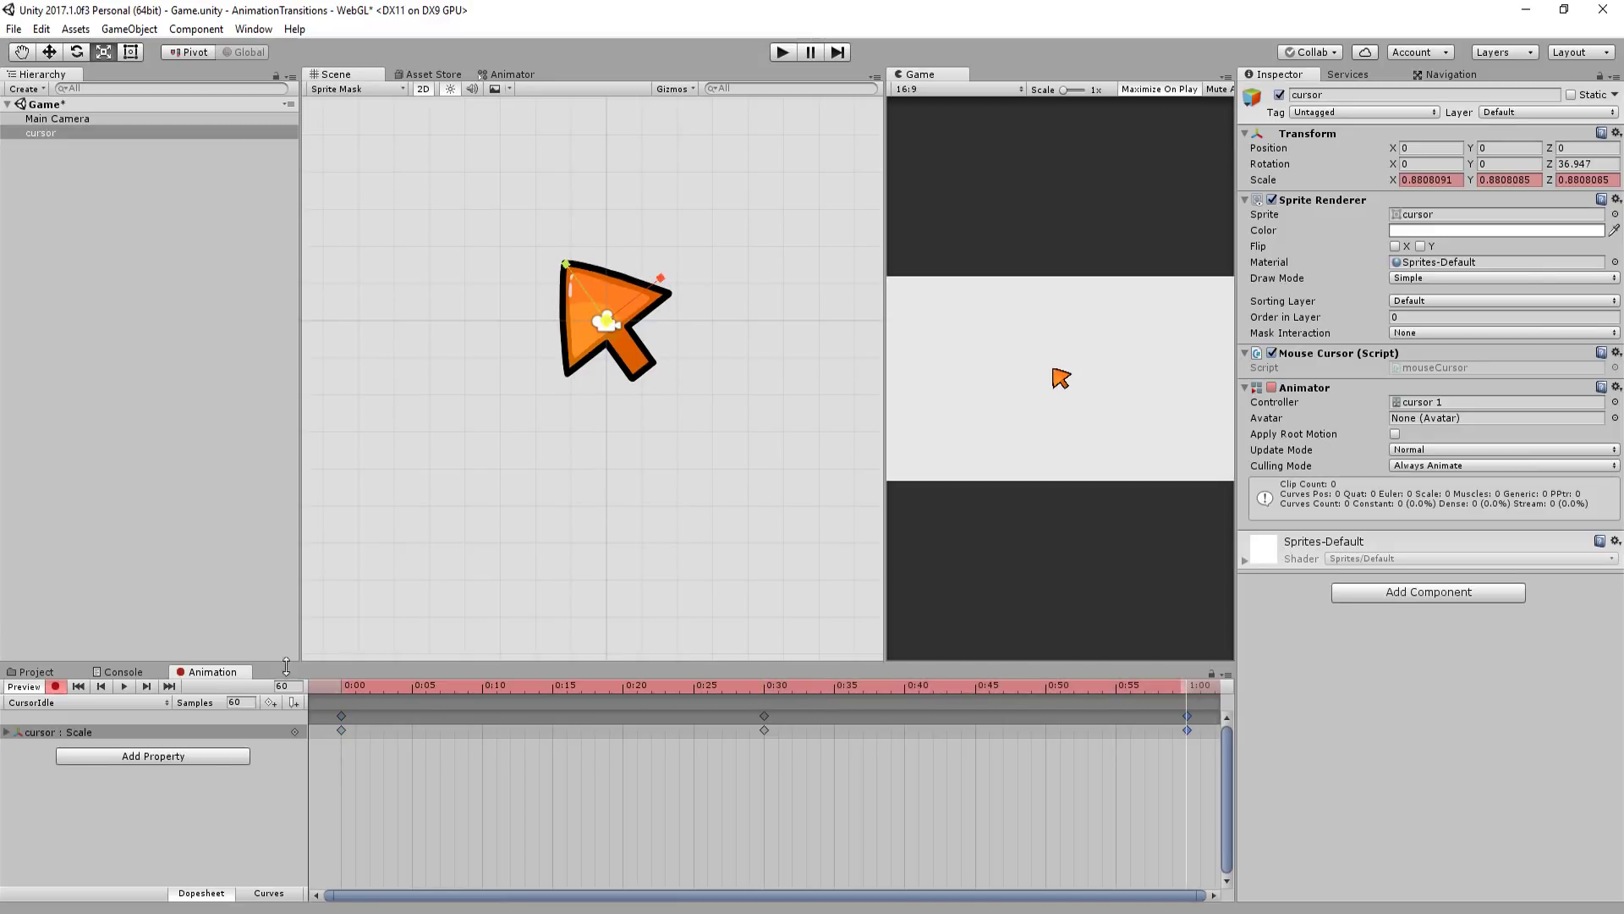
pyautogui.click(125, 685)
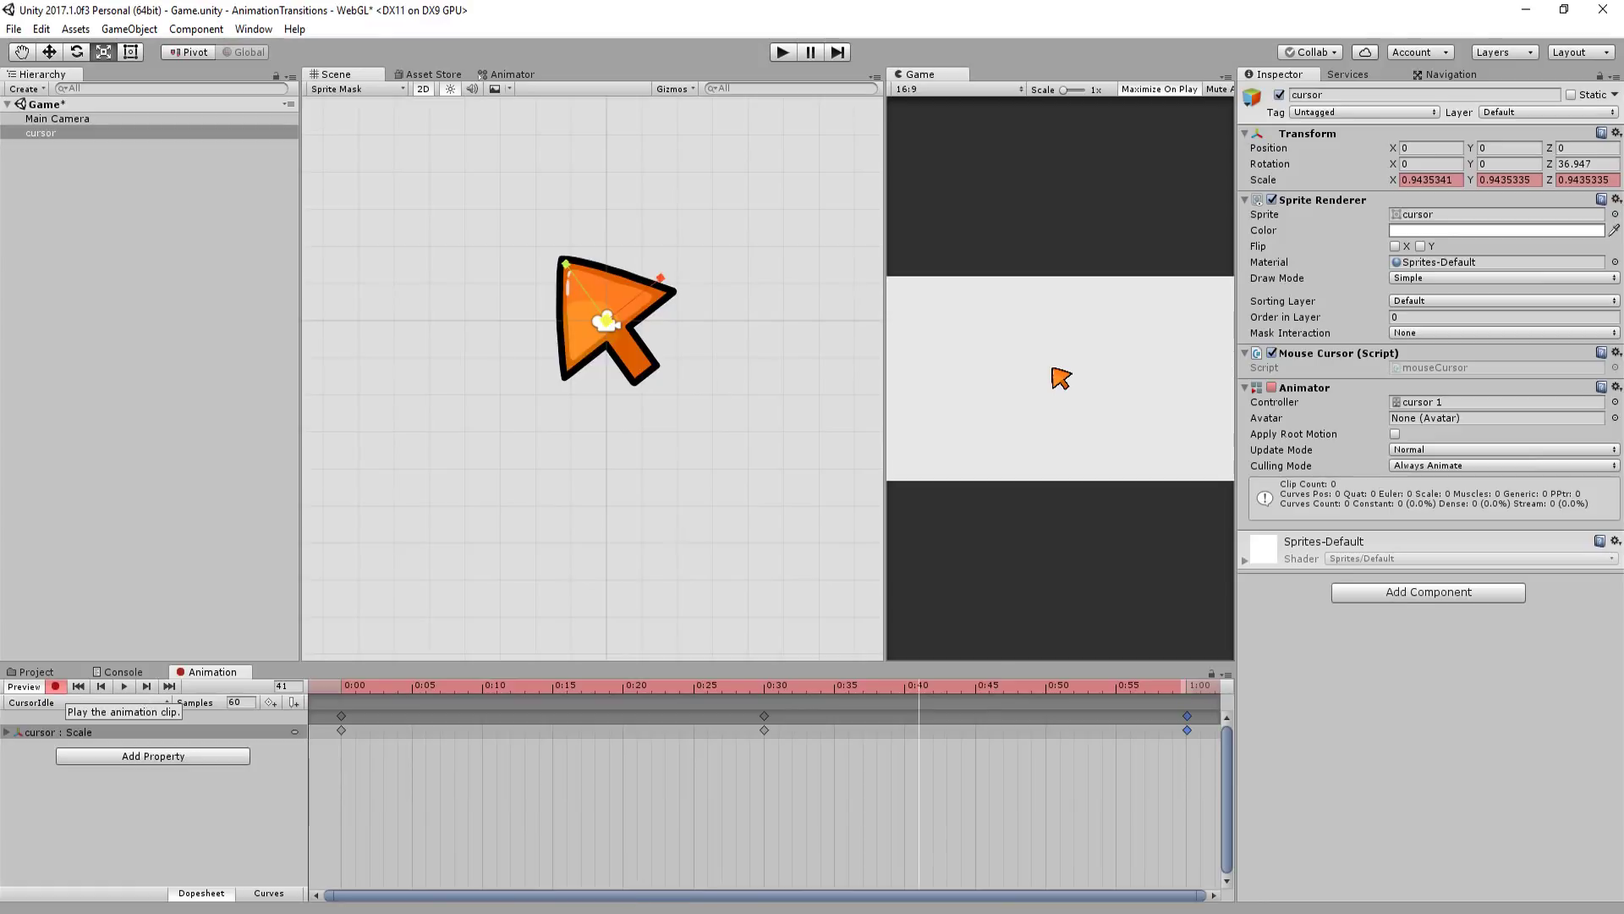
pyautogui.hotkey('ctrl', 'p')
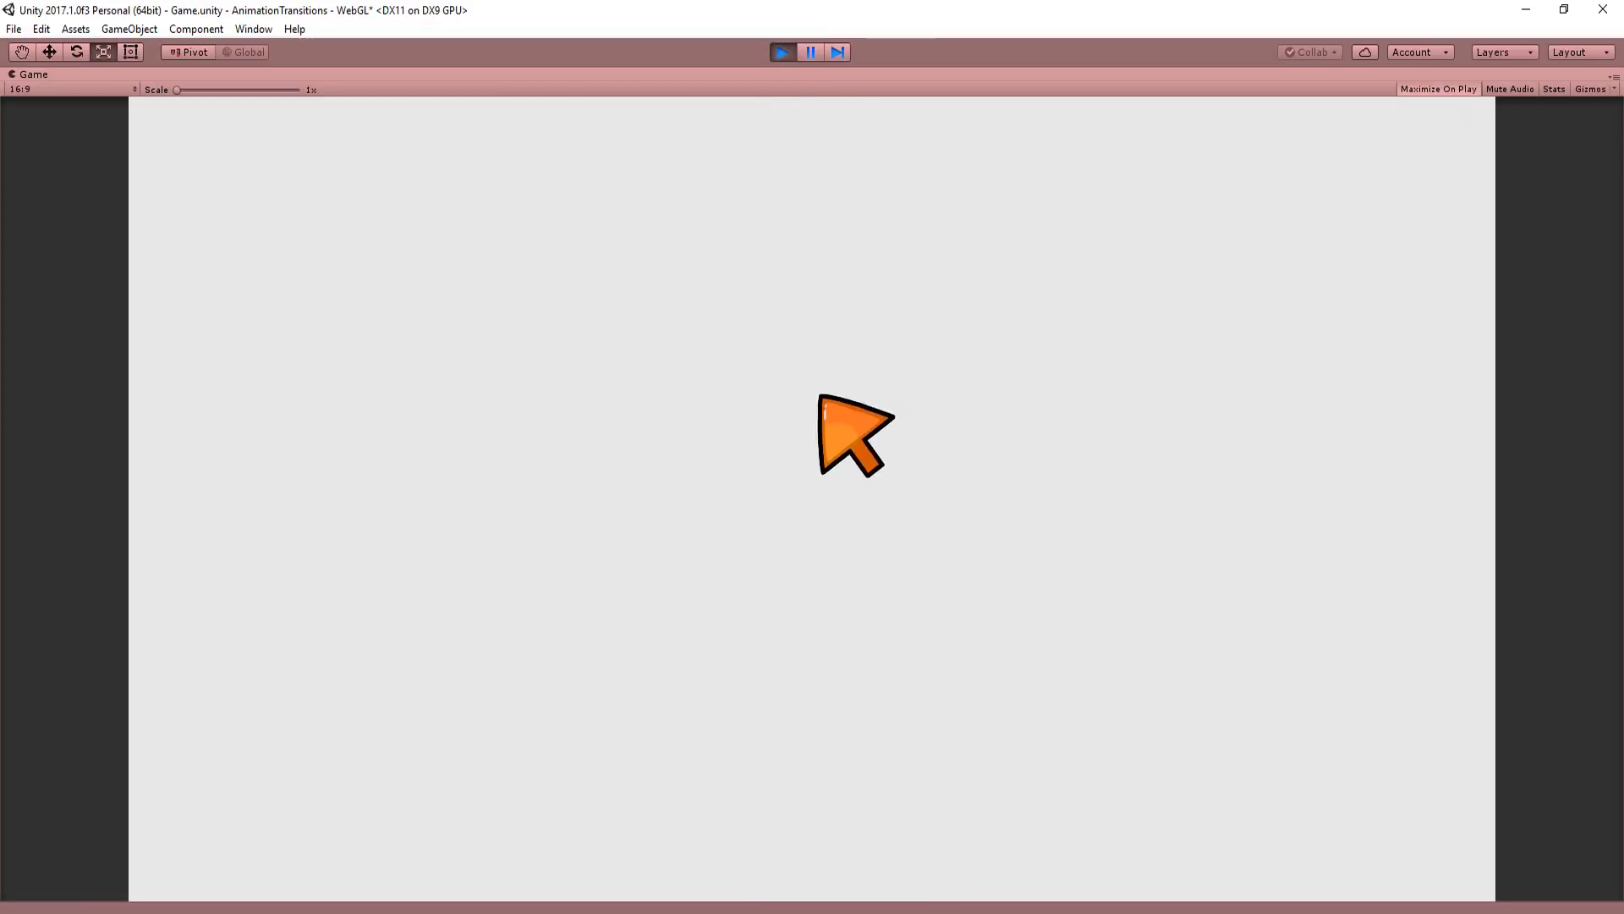
# - Shade the hand cursor's lower edge darker orange, add white highlights, and export it as PNG
pyautogui.click(783, 52)
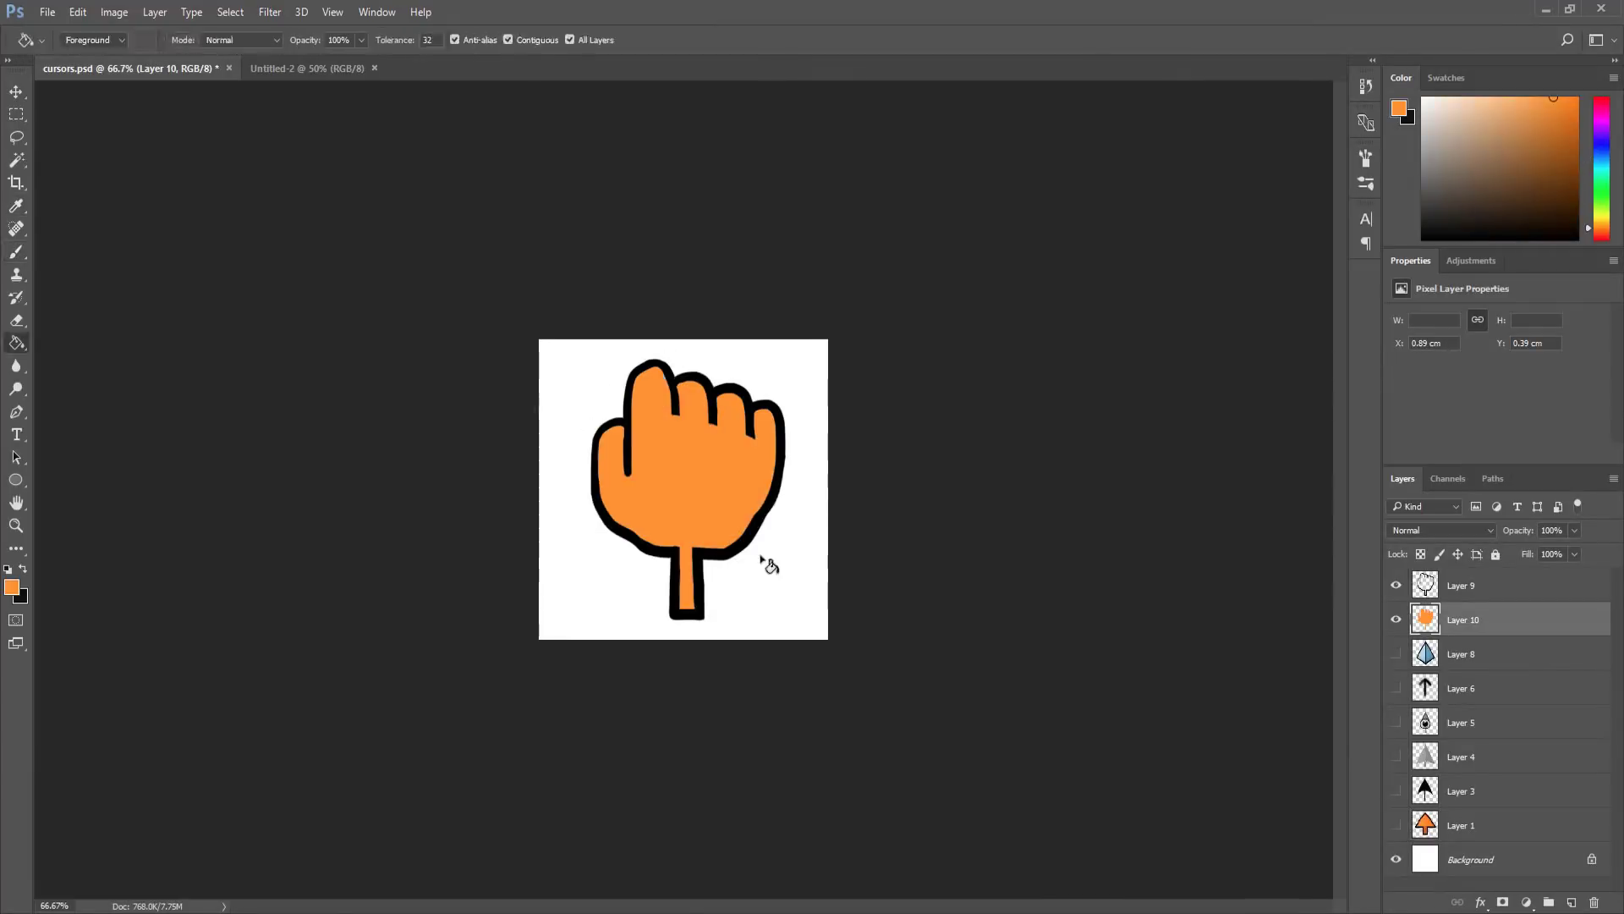
pyautogui.press('b')
pyautogui.moveTo(597, 467)
pyautogui.mouseDown()
pyautogui.moveTo(669, 537)
pyautogui.moveTo(762, 508)
pyautogui.mouseUp()
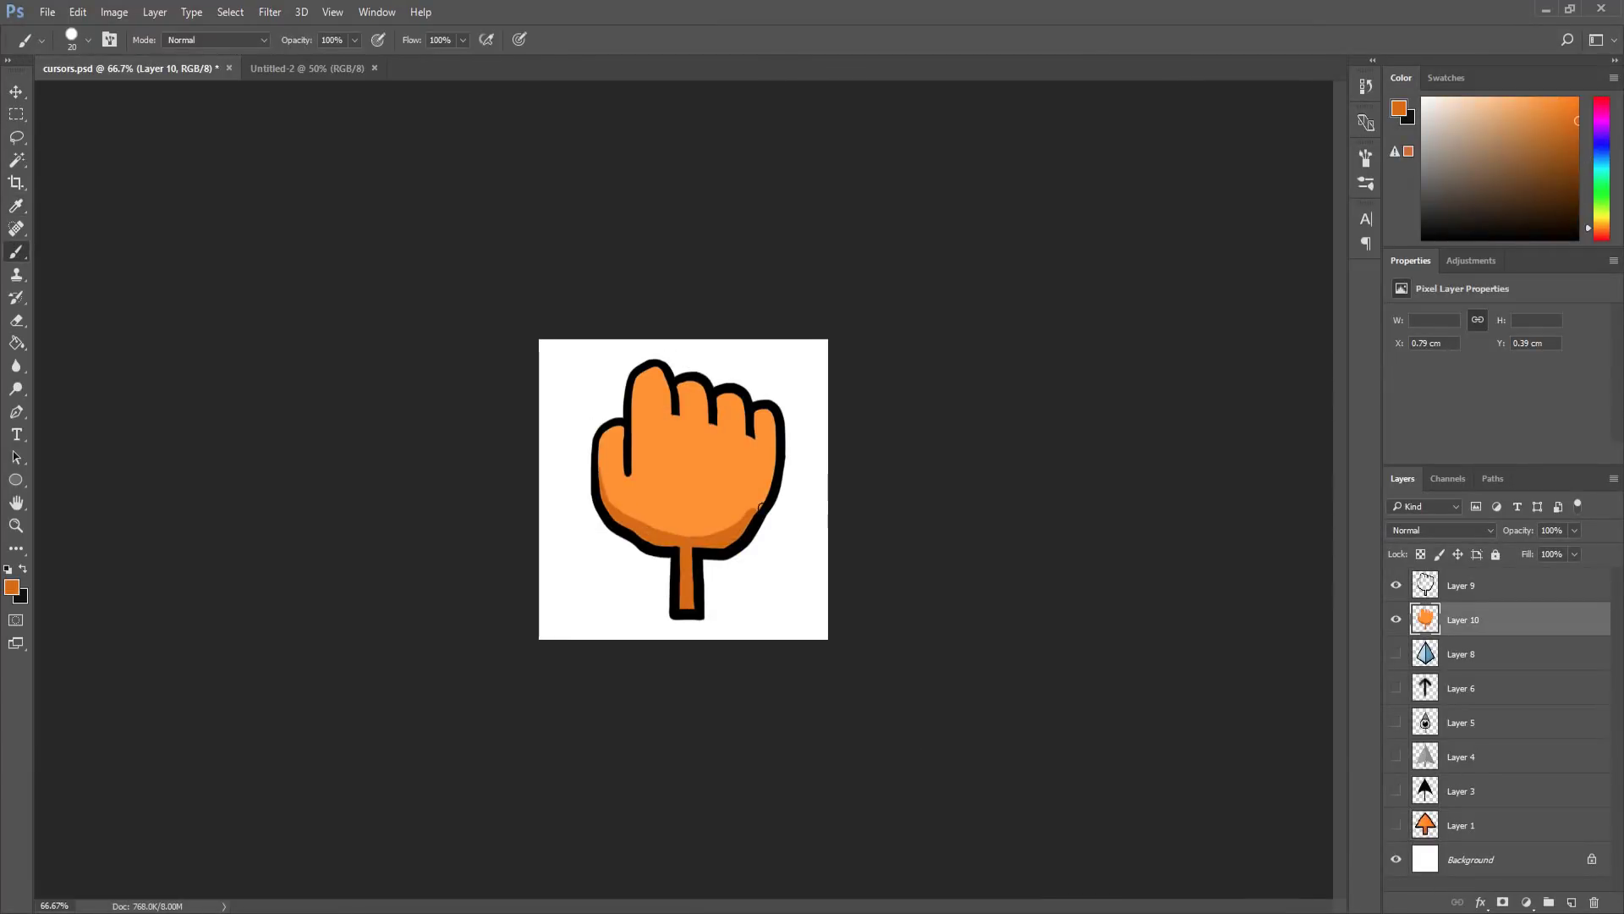
pyautogui.keyDown('alt'); pyautogui.click(759, 421); pyautogui.keyUp('alt')
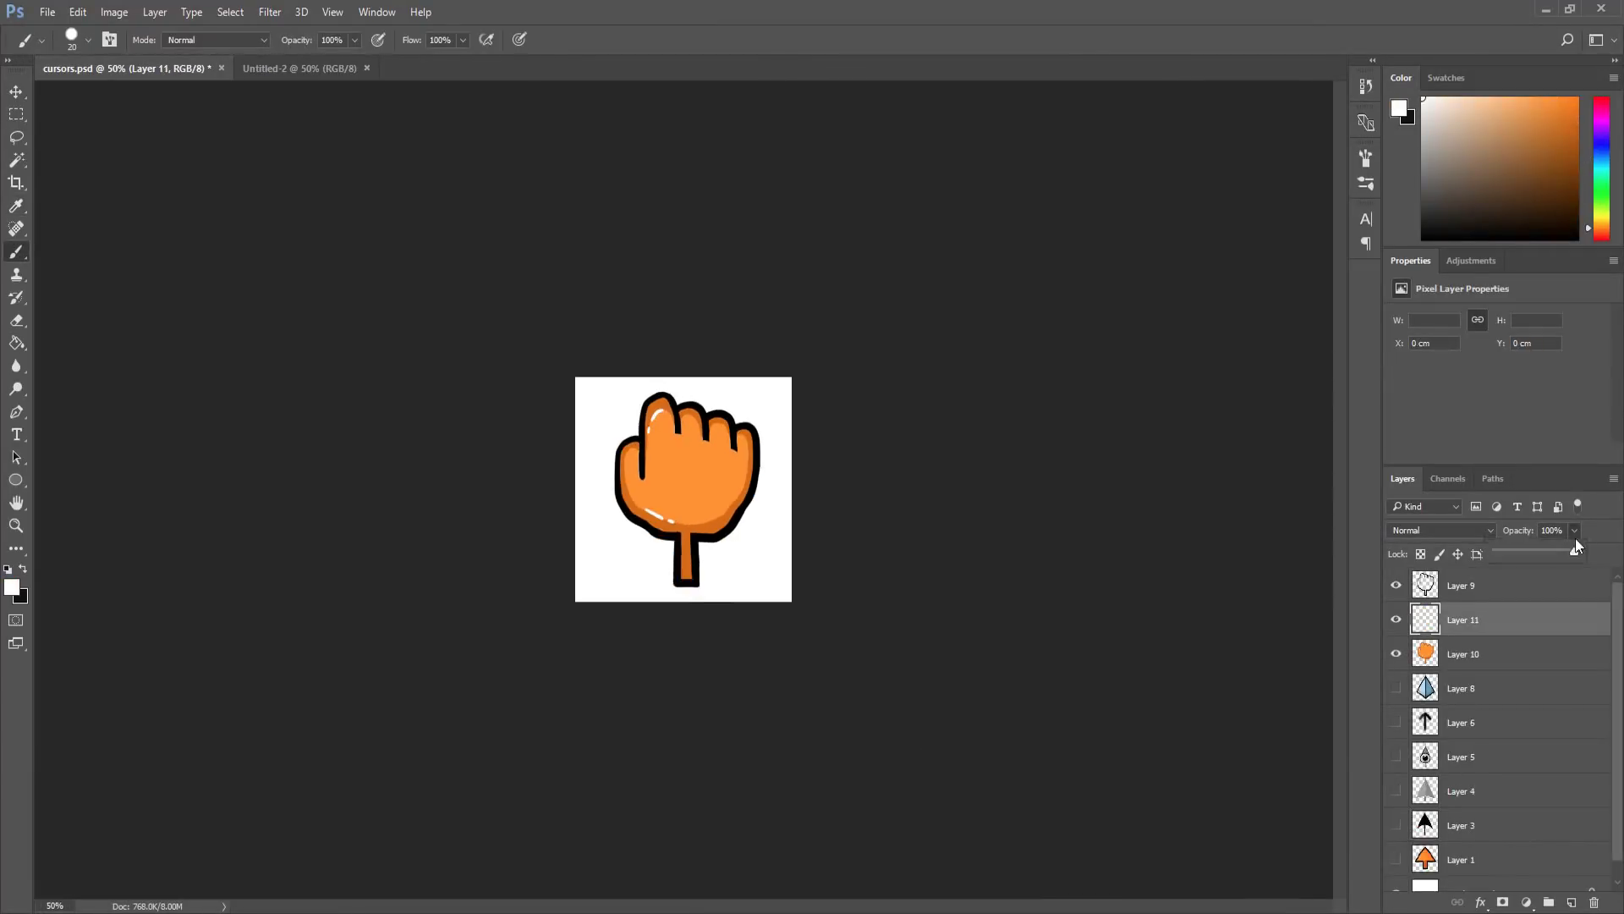
pyautogui.moveTo(1576, 538); pyautogui.dragTo(1549, 550)
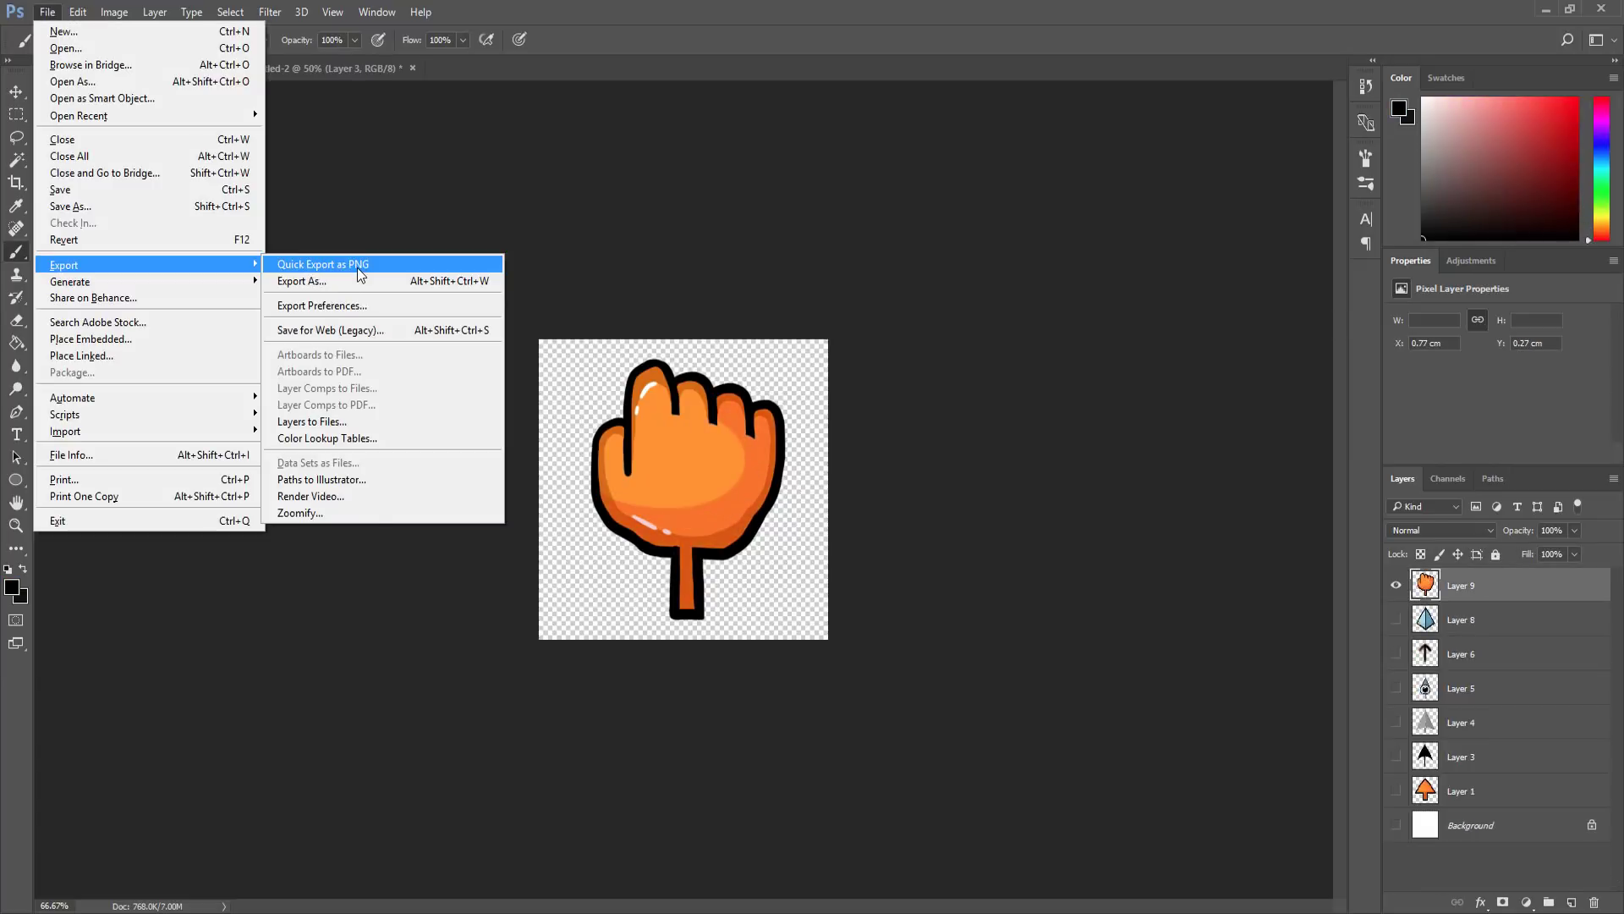
pyautogui.click(357, 268)
# - Save the hand image, then declare private SpriteRenderer rend and public Sprite handCursor fields
pyautogui.write('hand')
pyautogui.press('Return')
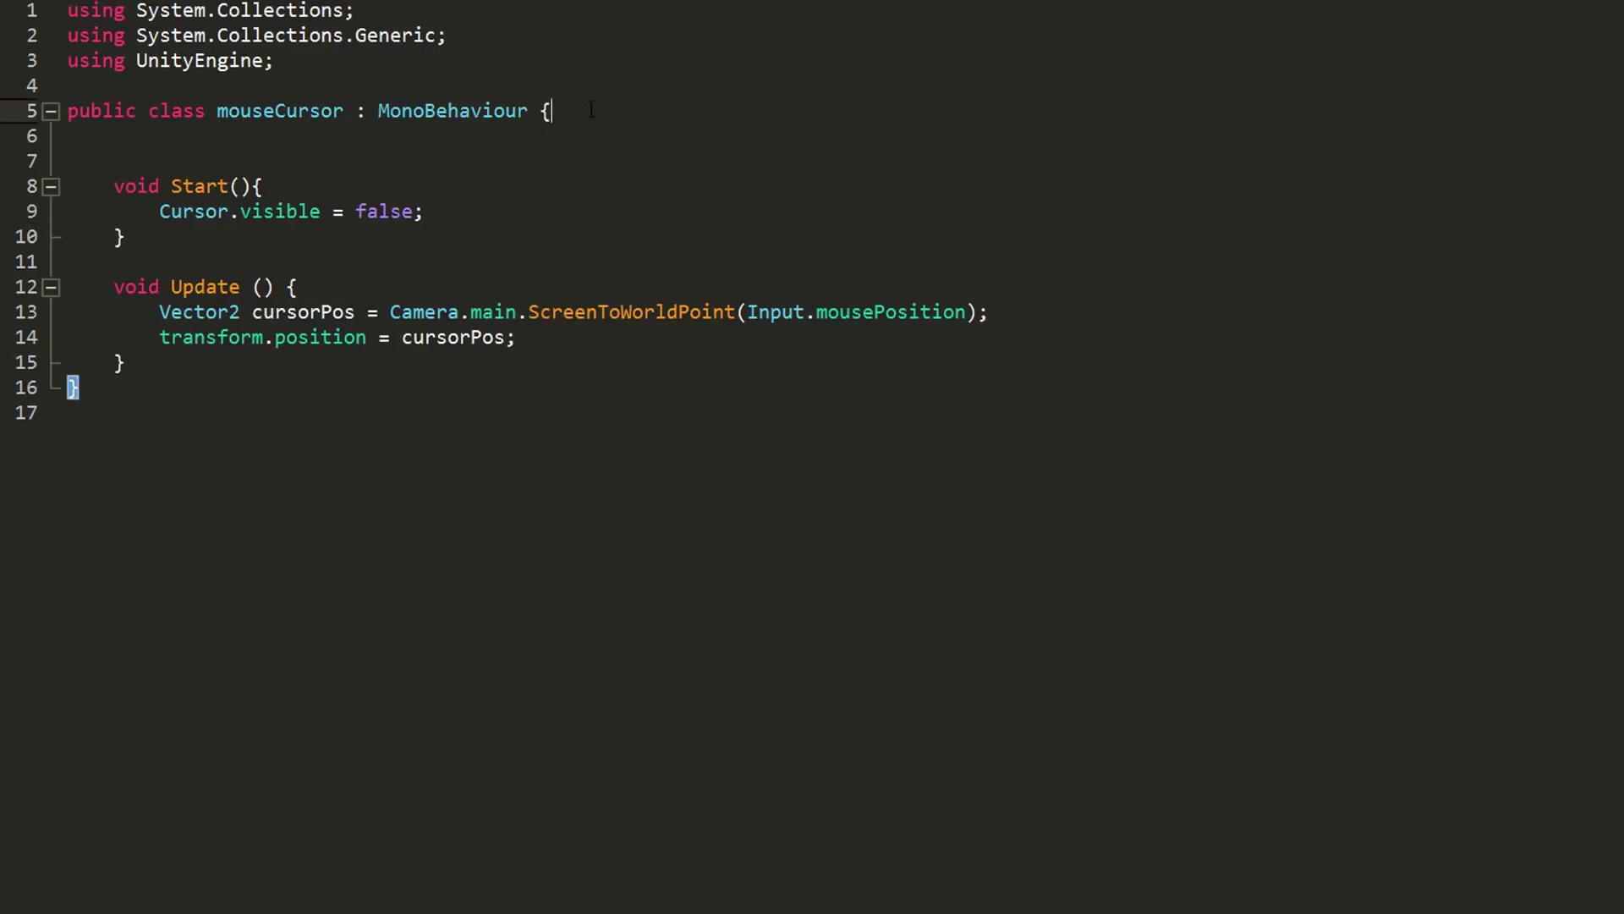
pyautogui.click(591, 110)
pyautogui.press('Return')
pyautogui.press('Return')
pyautogui.press('Return')
pyautogui.write('private SpriteRenderer')
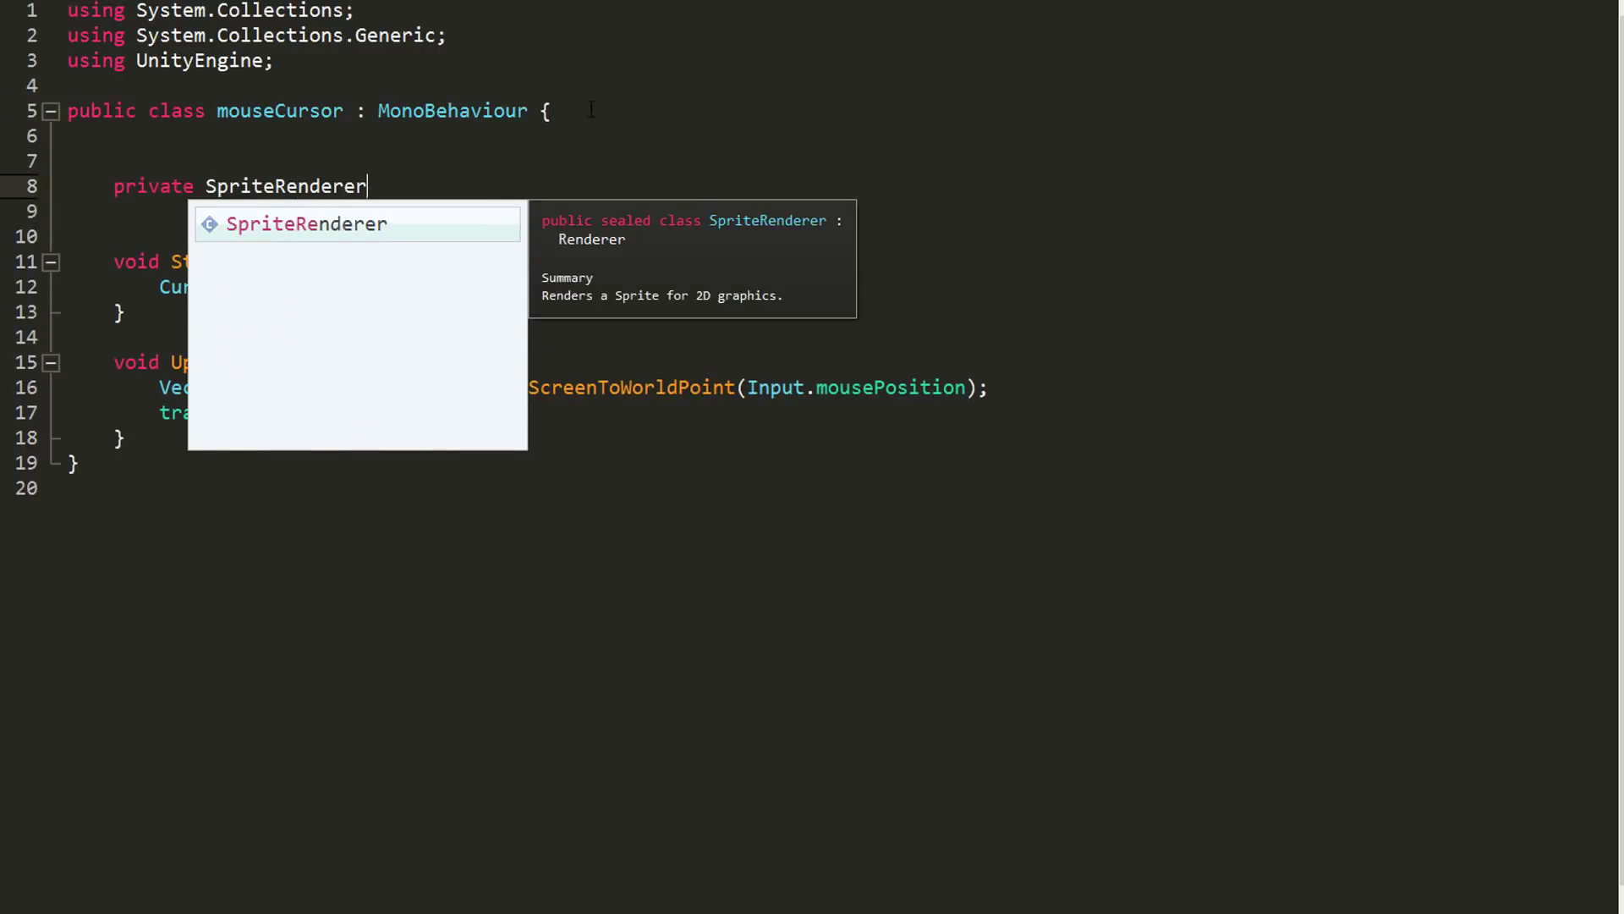
pyautogui.write(' rend;')
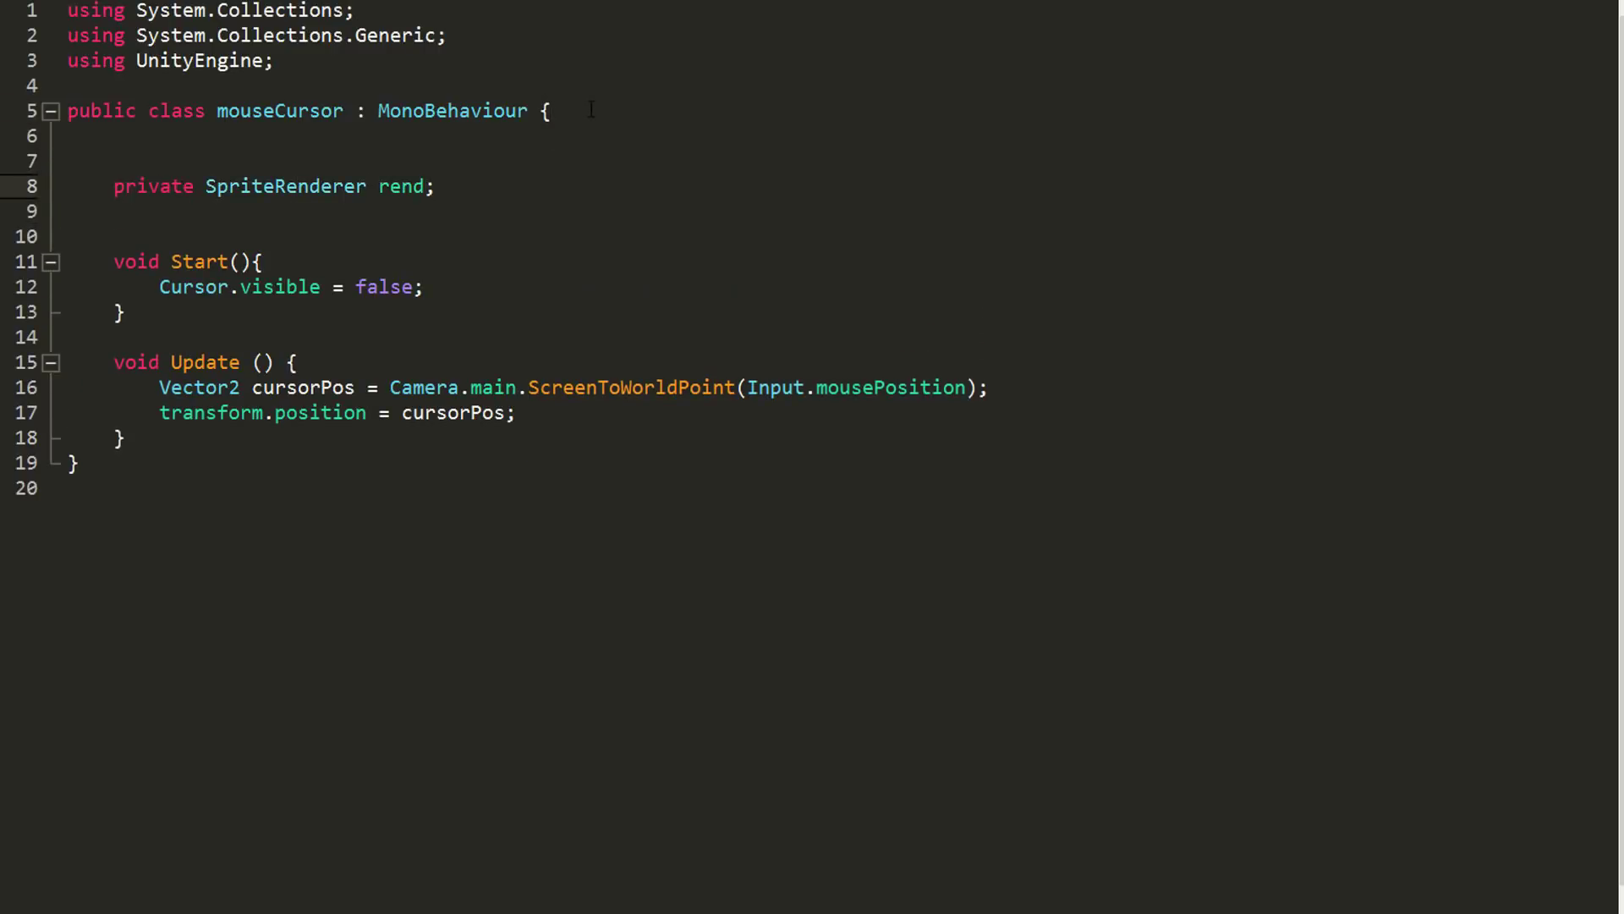
pyautogui.press('Return')
pyautogui.write('public Sprite ')
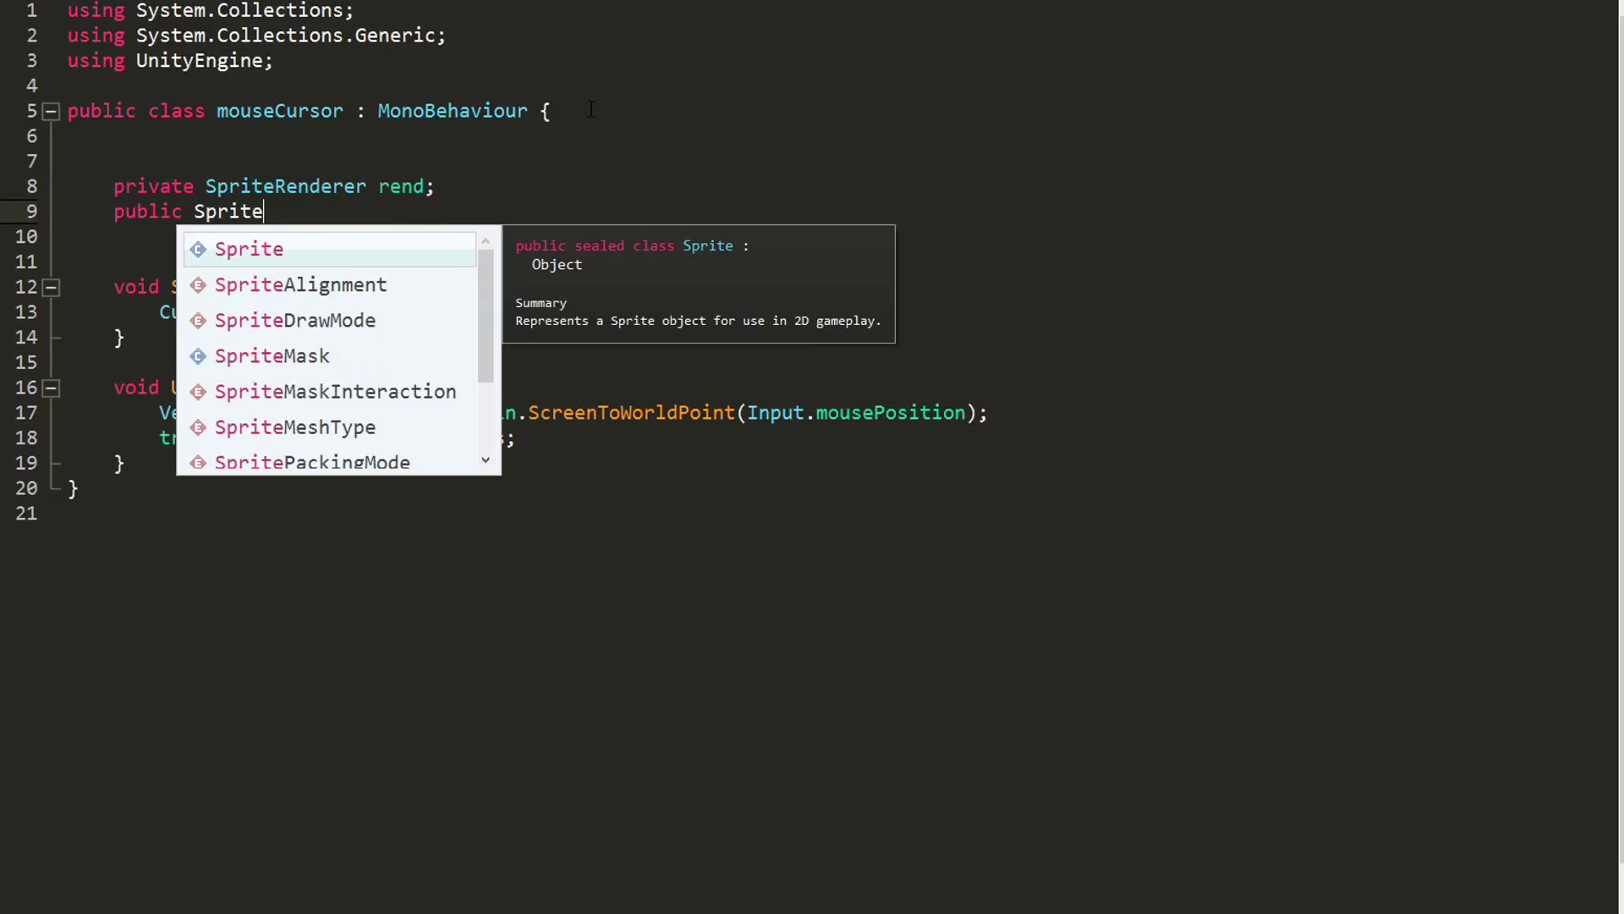
pyautogui.write('handCursor;')
# - In Start, add rend = GetComponent<SpriteRenderer>(); after Cursor.visible = false
pyautogui.click(448, 312)
pyautogui.press('Return')
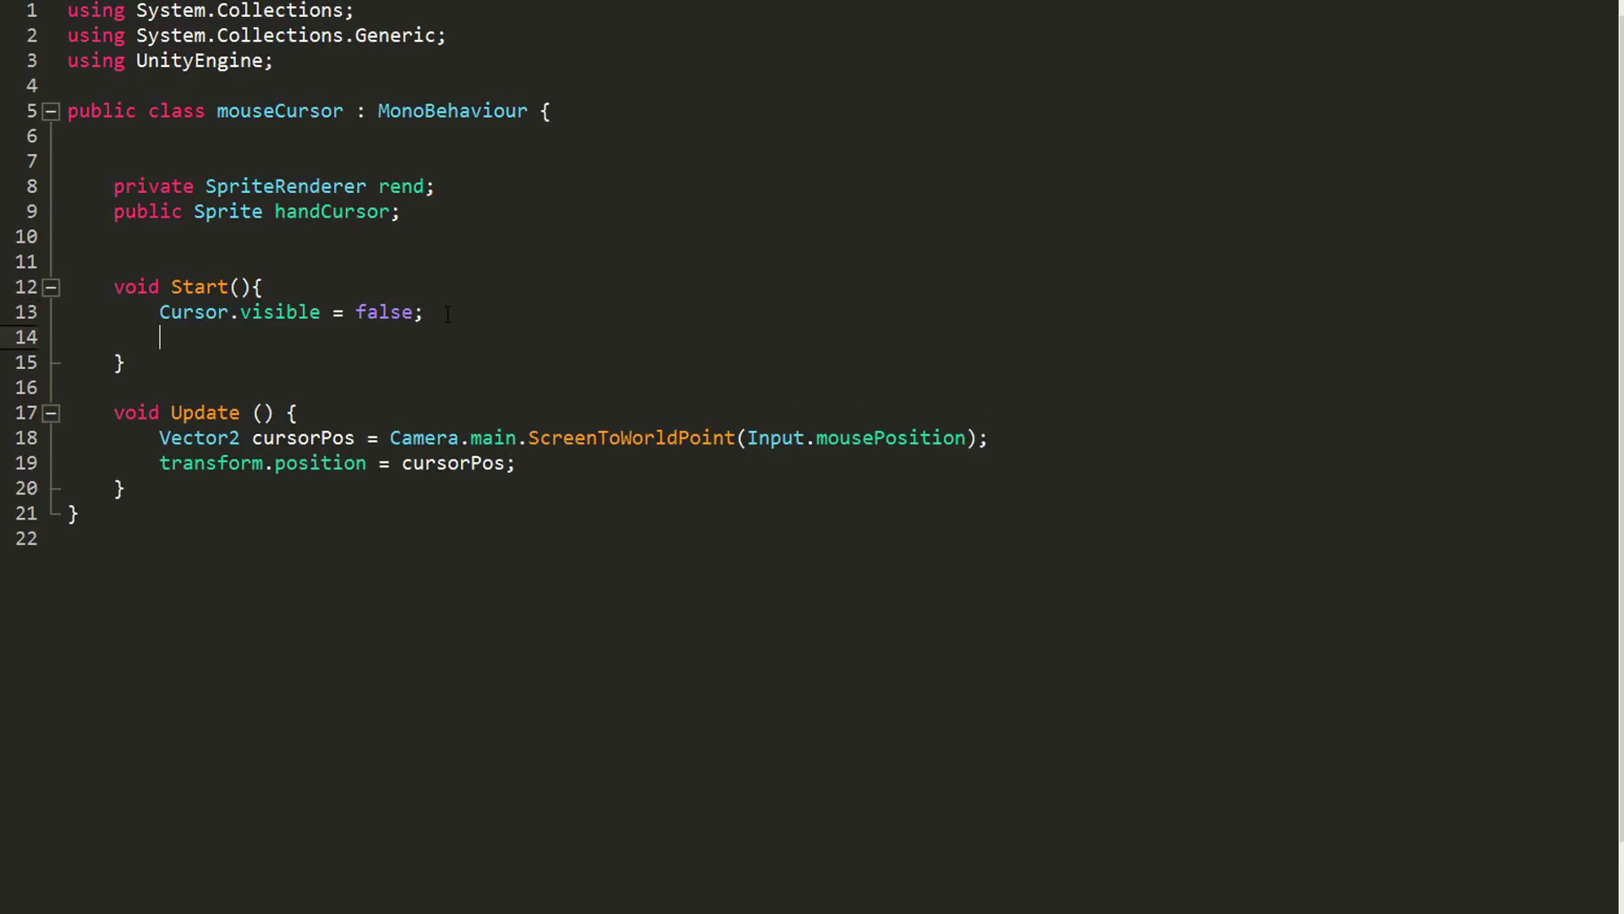
pyautogui.write('rend = GetC')
pyautogui.press('Tab')
pyautogui.write('<>();')
pyautogui.press('Left')
pyautogui.press('Left')
pyautogui.press('Left')
pyautogui.press('Left')
pyautogui.write('SpriteRenderer')
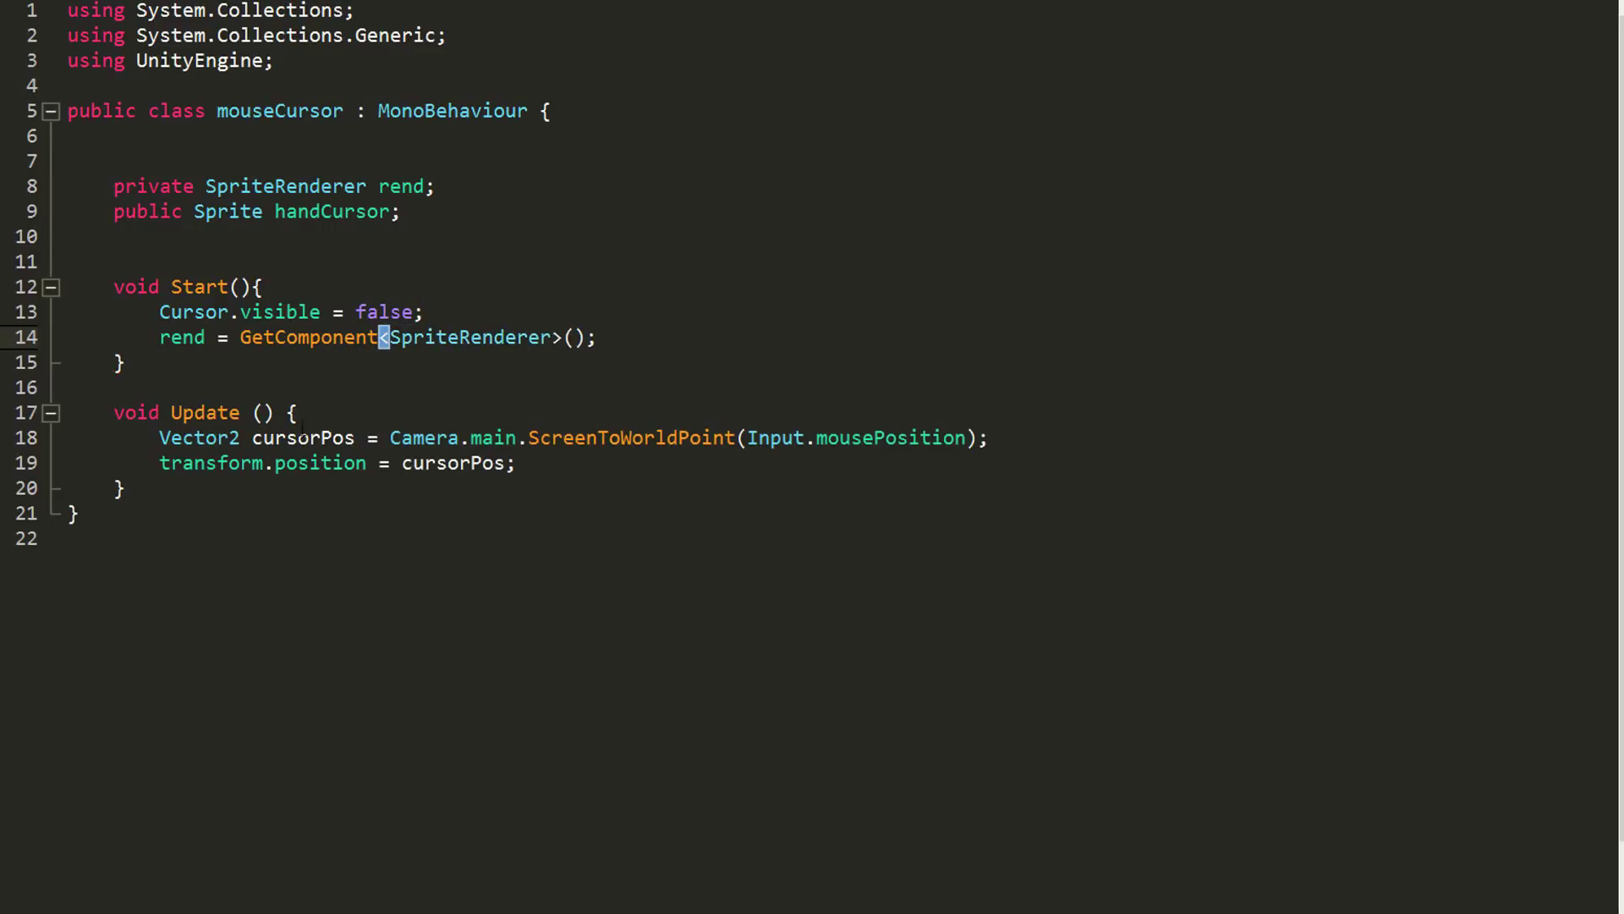
# - Add an if (Input.GetMouseButtonDown) block in Update that sets rend.sprite = handCursor
pyautogui.click(563, 470)
pyautogui.press('Return')
pyautogui.press('Return')
pyautogui.write('if(){')
pyautogui.press('Return')
pyautogui.press('Up')
pyautogui.press('End')
pyautogui.press('Left')
pyautogui.press('Left')
pyautogui.write('Input.Get')
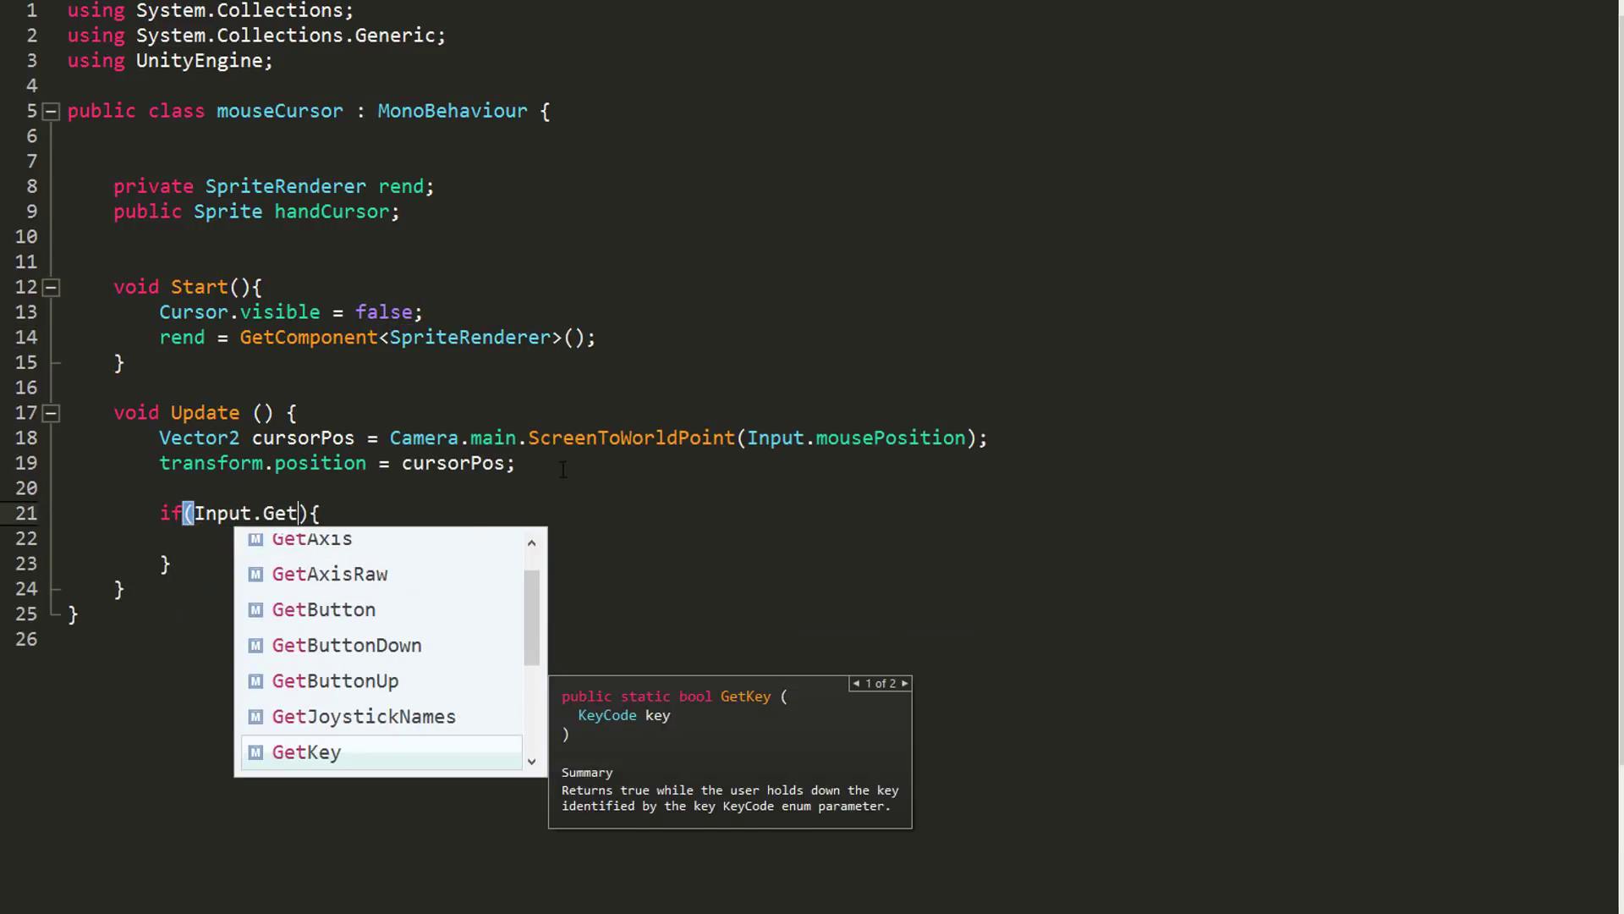
pyautogui.write('M')
pyautogui.press('Down')
pyautogui.write('(')
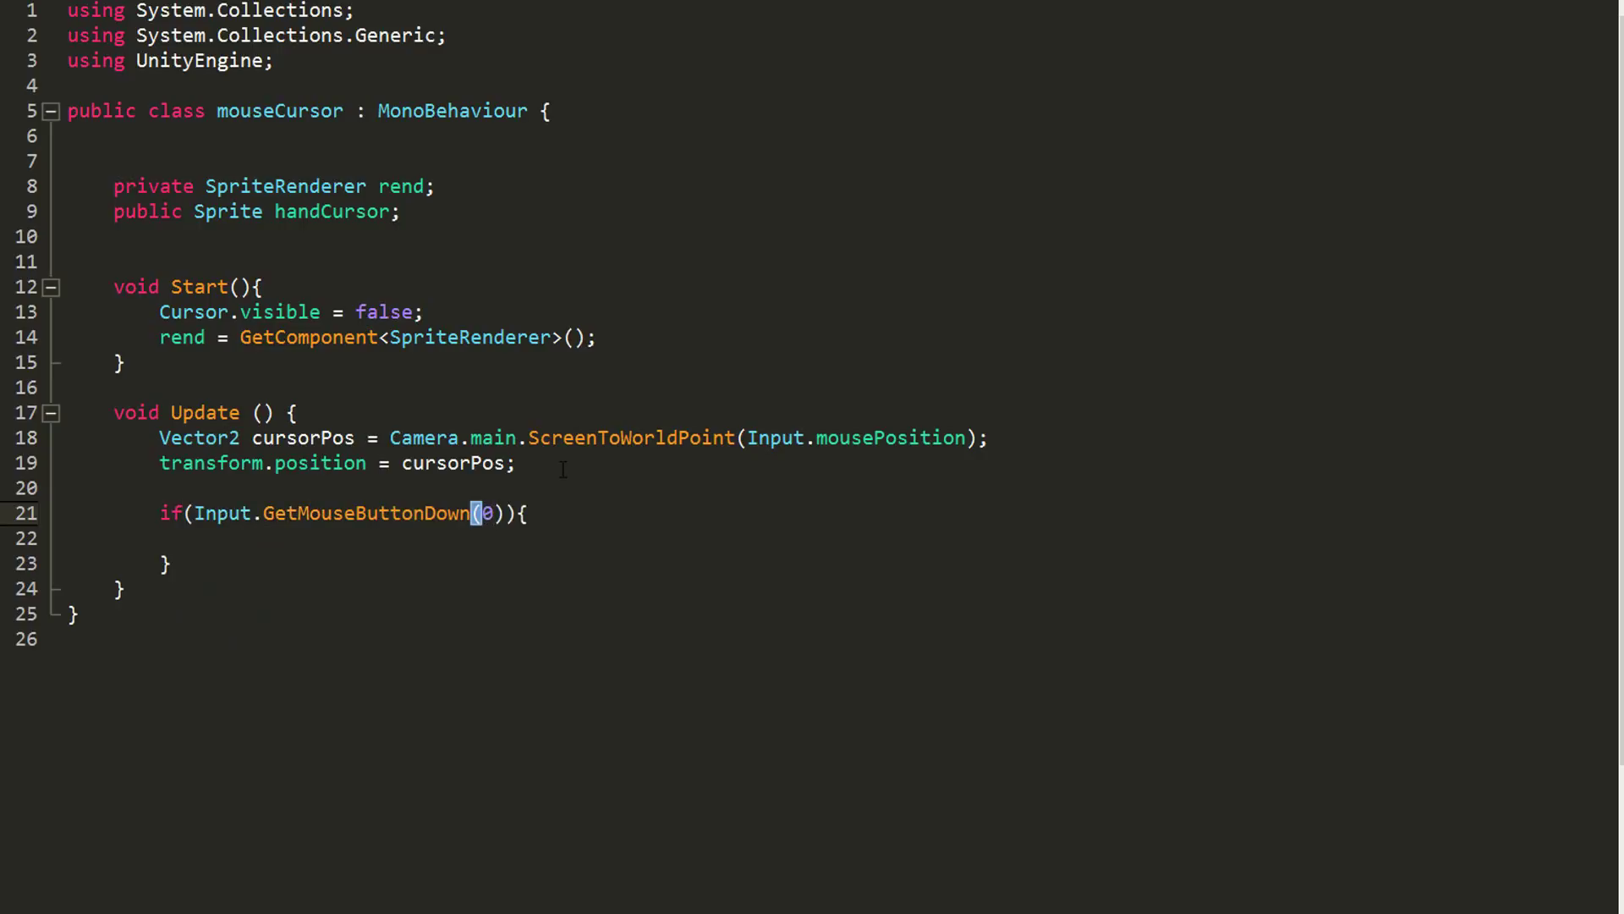
pyautogui.press('Down')
pyautogui.write('rend.sprite = hand')
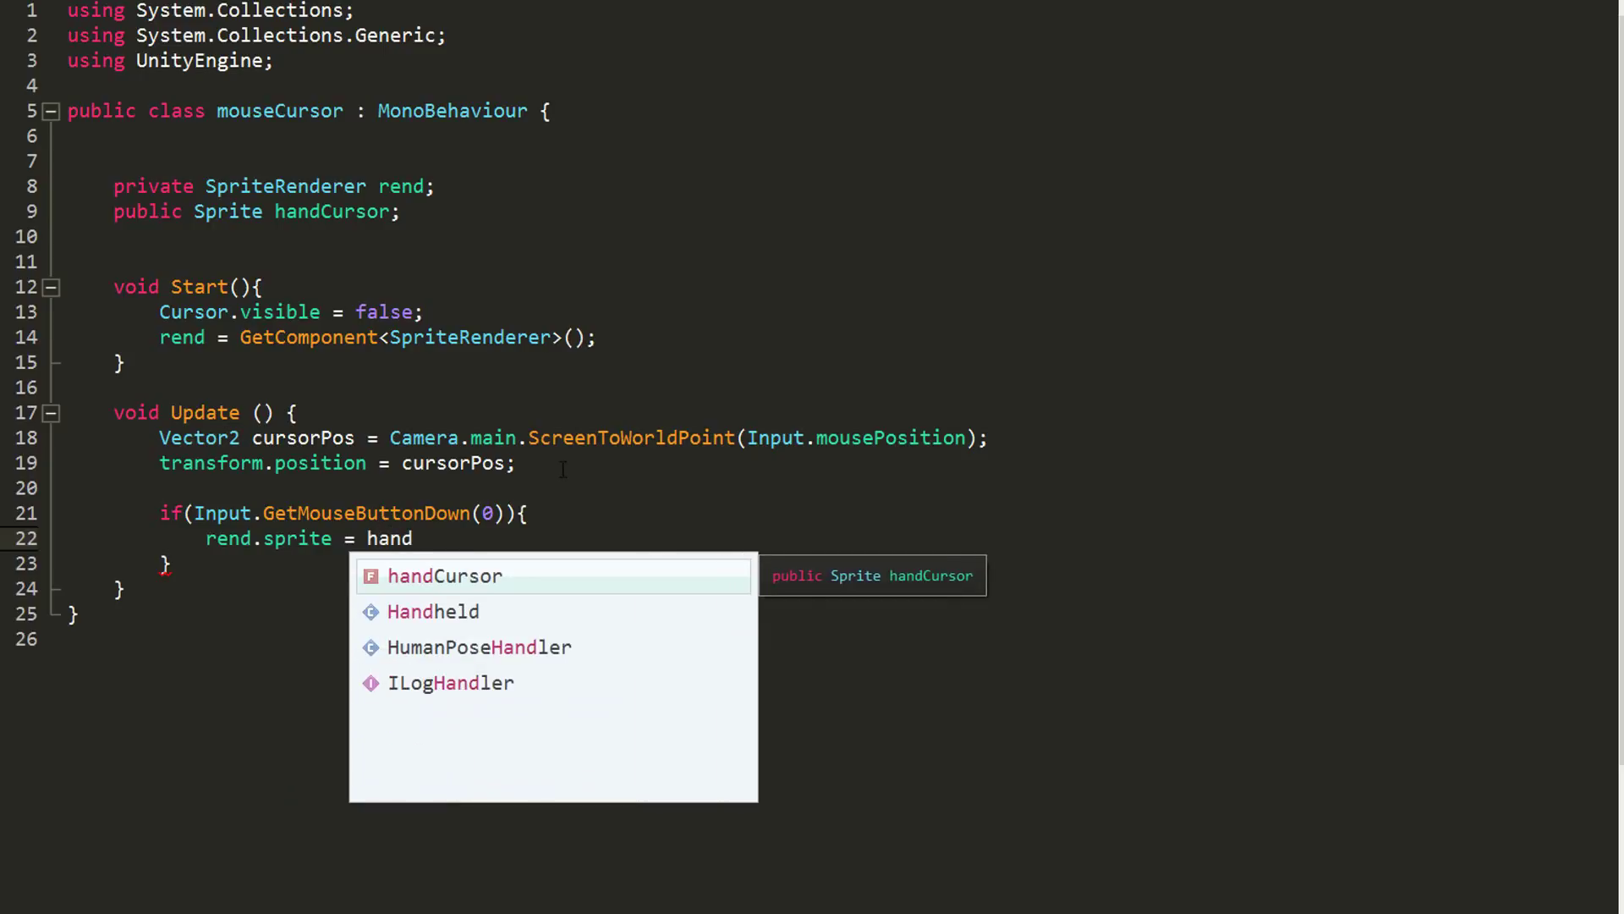
pyautogui.press('Return')
pyautogui.write(';')
pyautogui.press('Down')
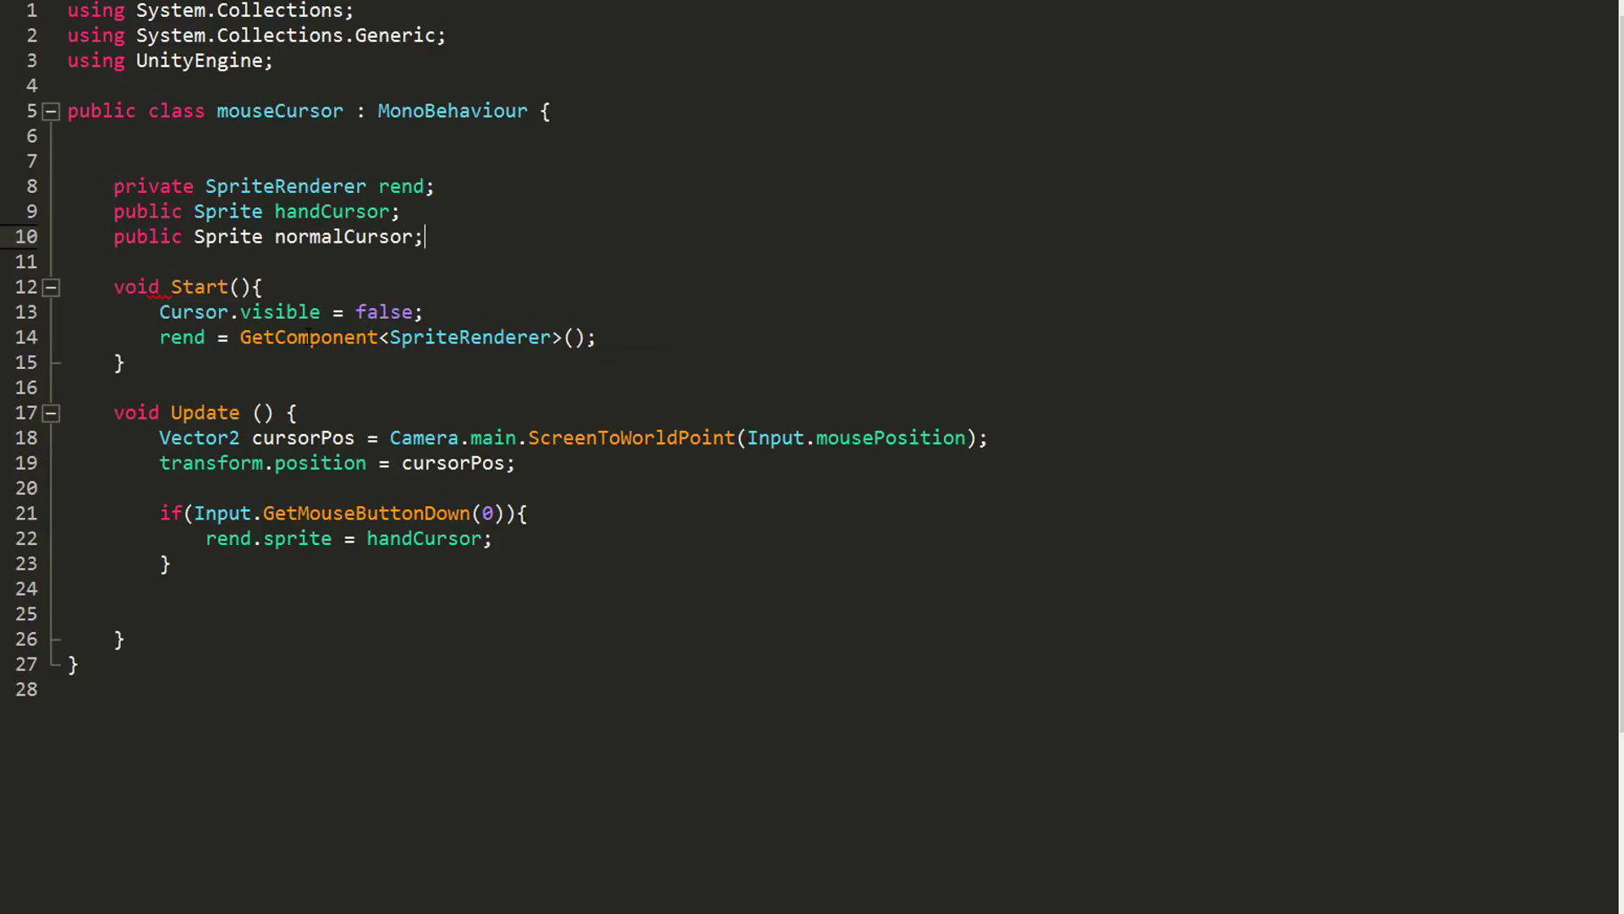
# - Add an else if (Input.GetMouseButtonUp(0)) branch setting rend.sprite = normalCursor
pyautogui.click(222, 563)
pyautogui.write('else if(Input.')
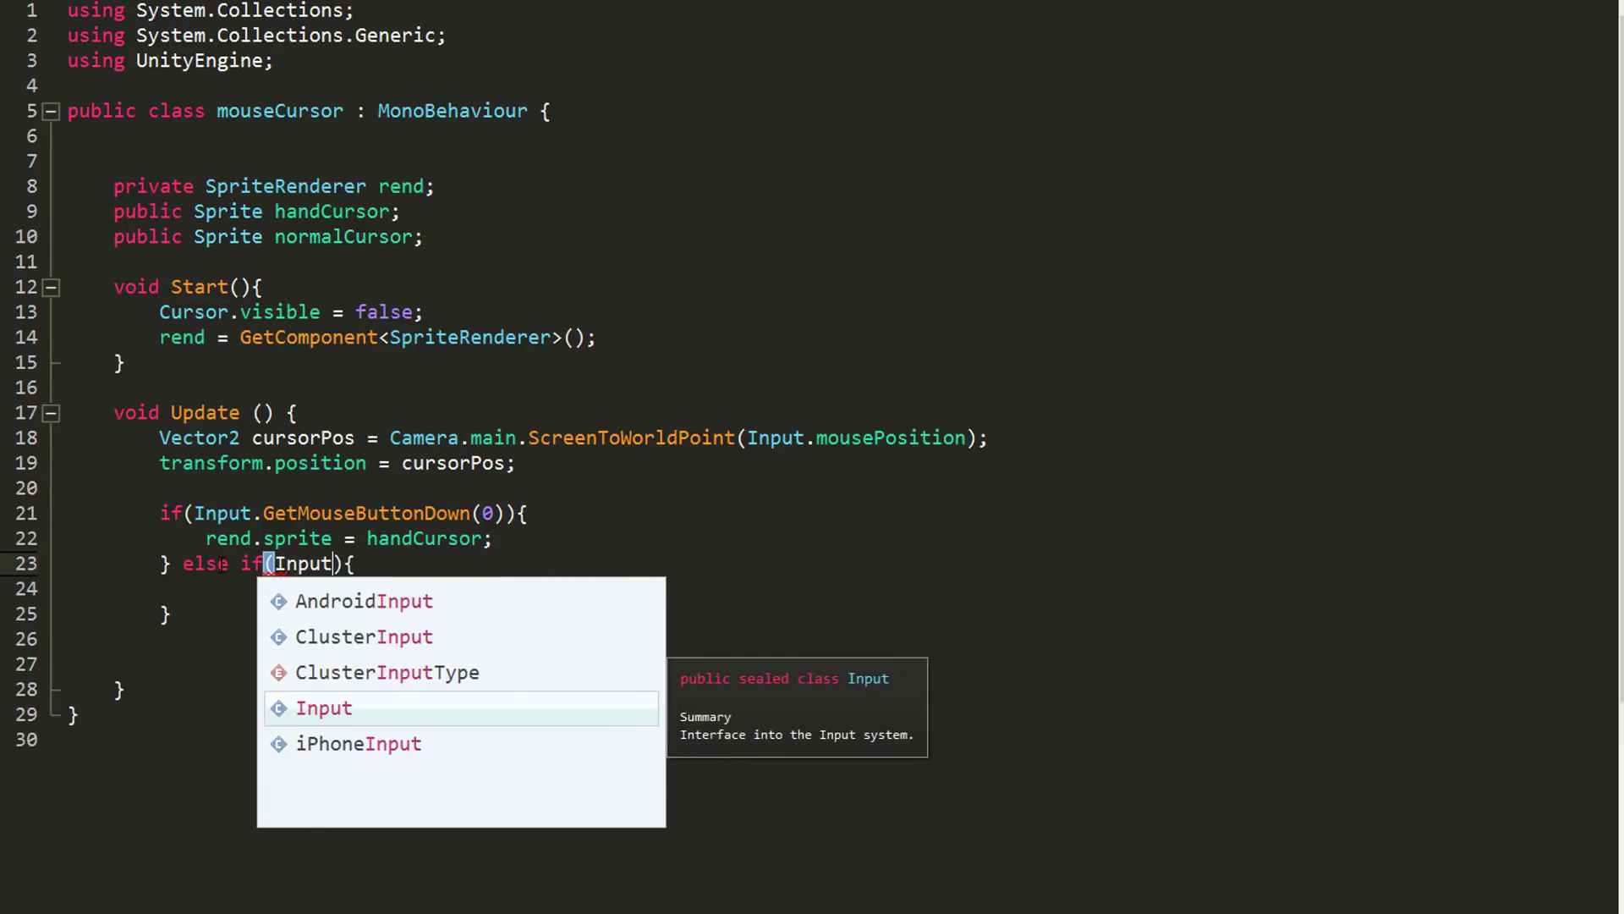
pyautogui.write('GetMouseButtonUp(0')
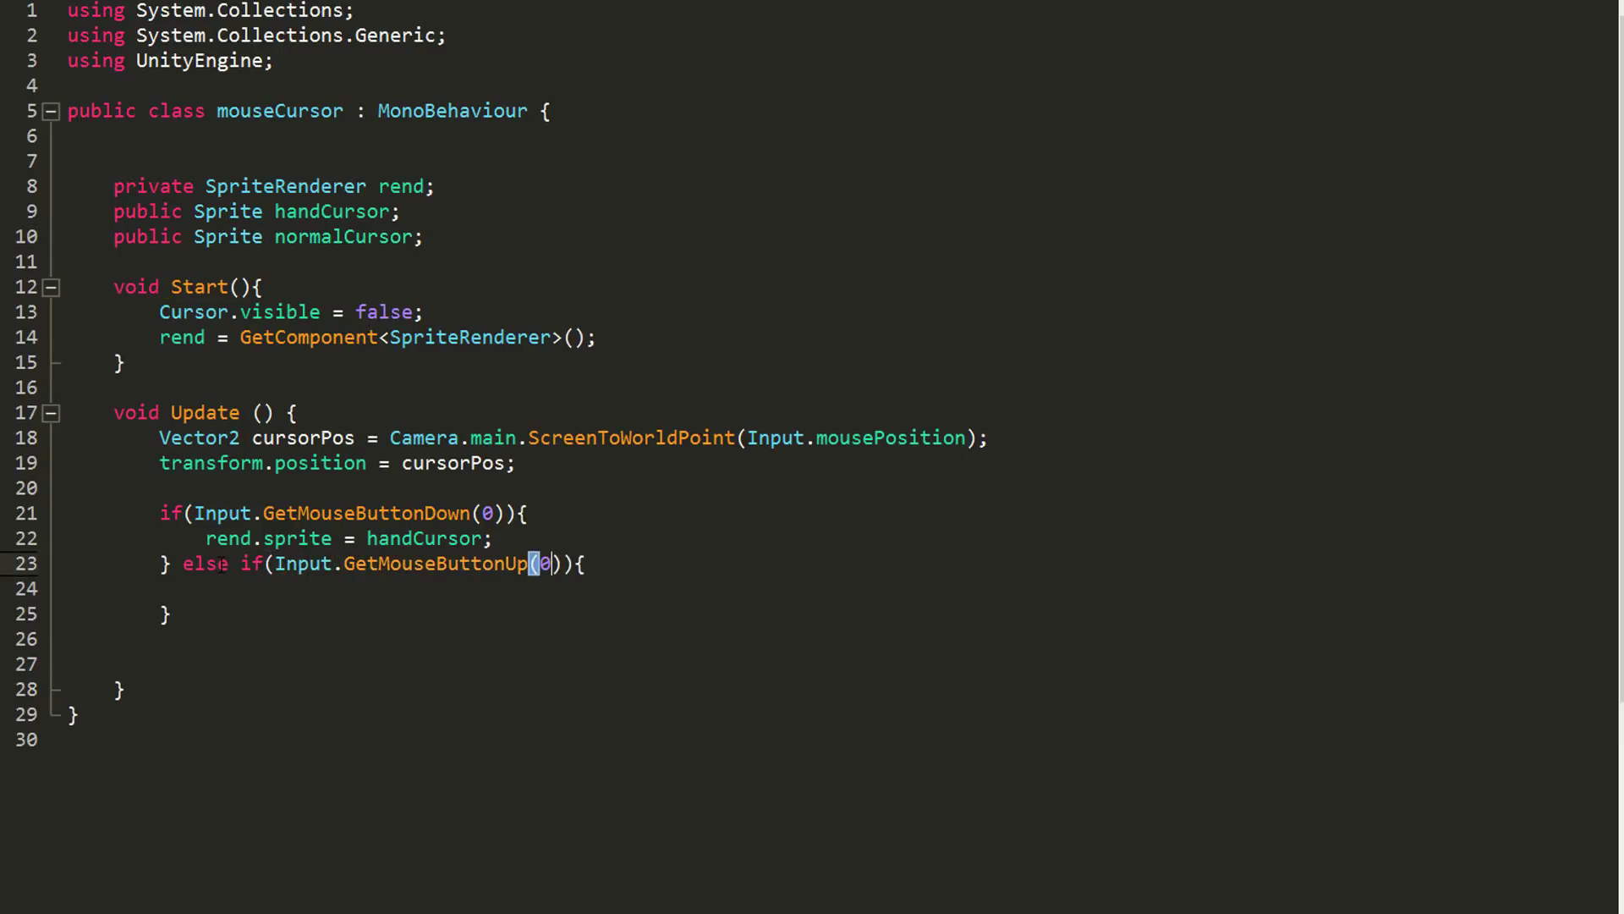
pyautogui.press('Down')
pyautogui.write('re')
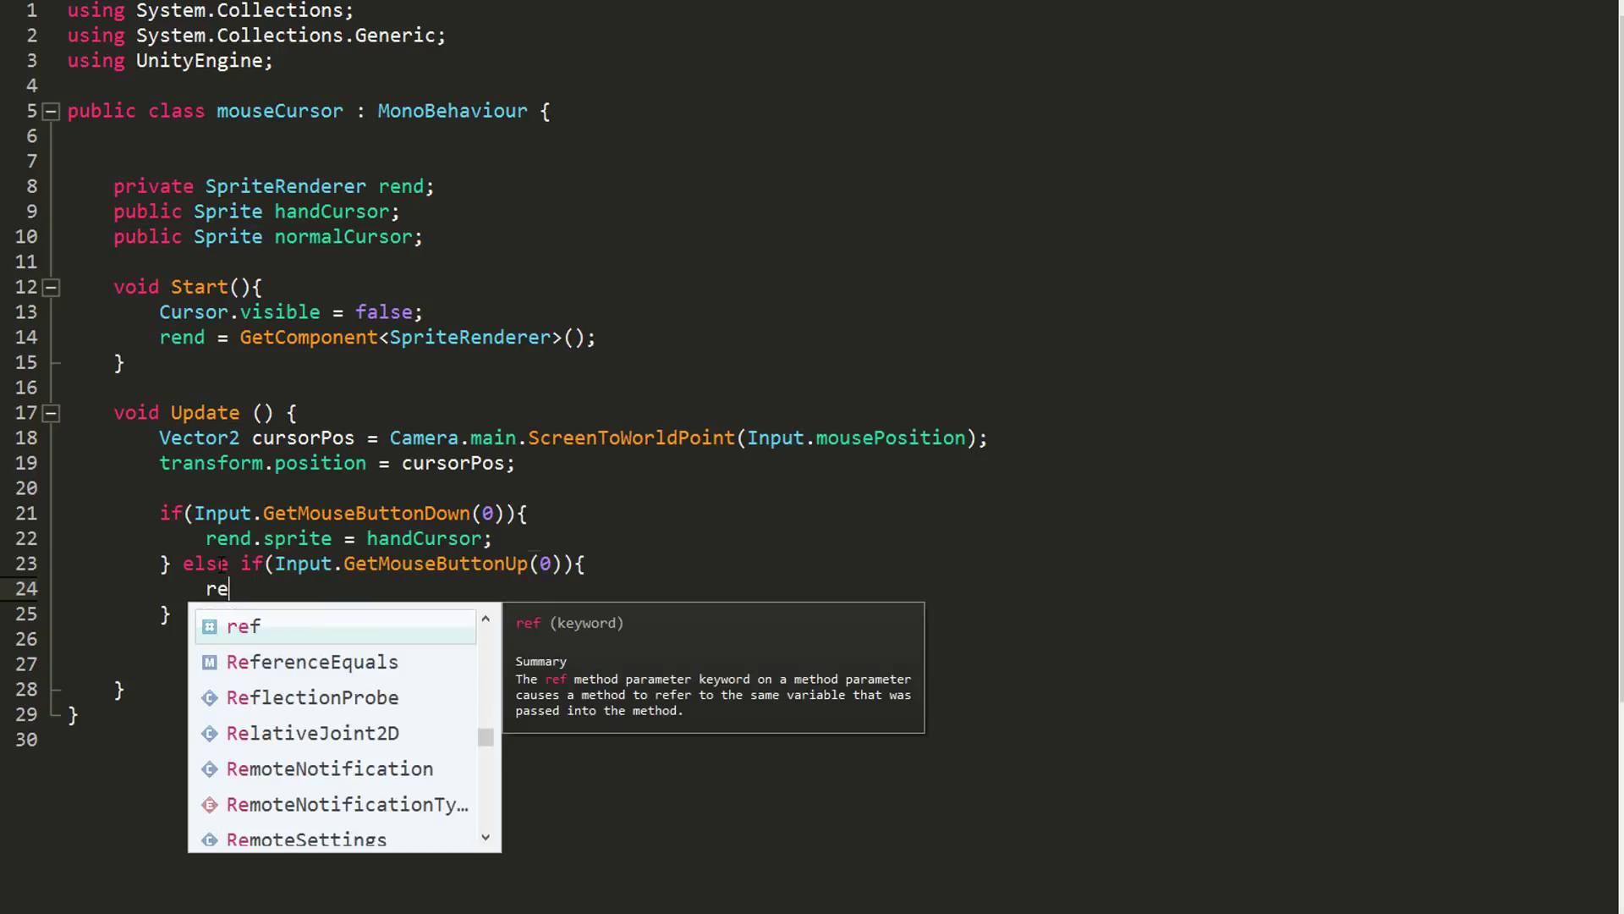
pyautogui.write('nd.sprite = normalCursor;')
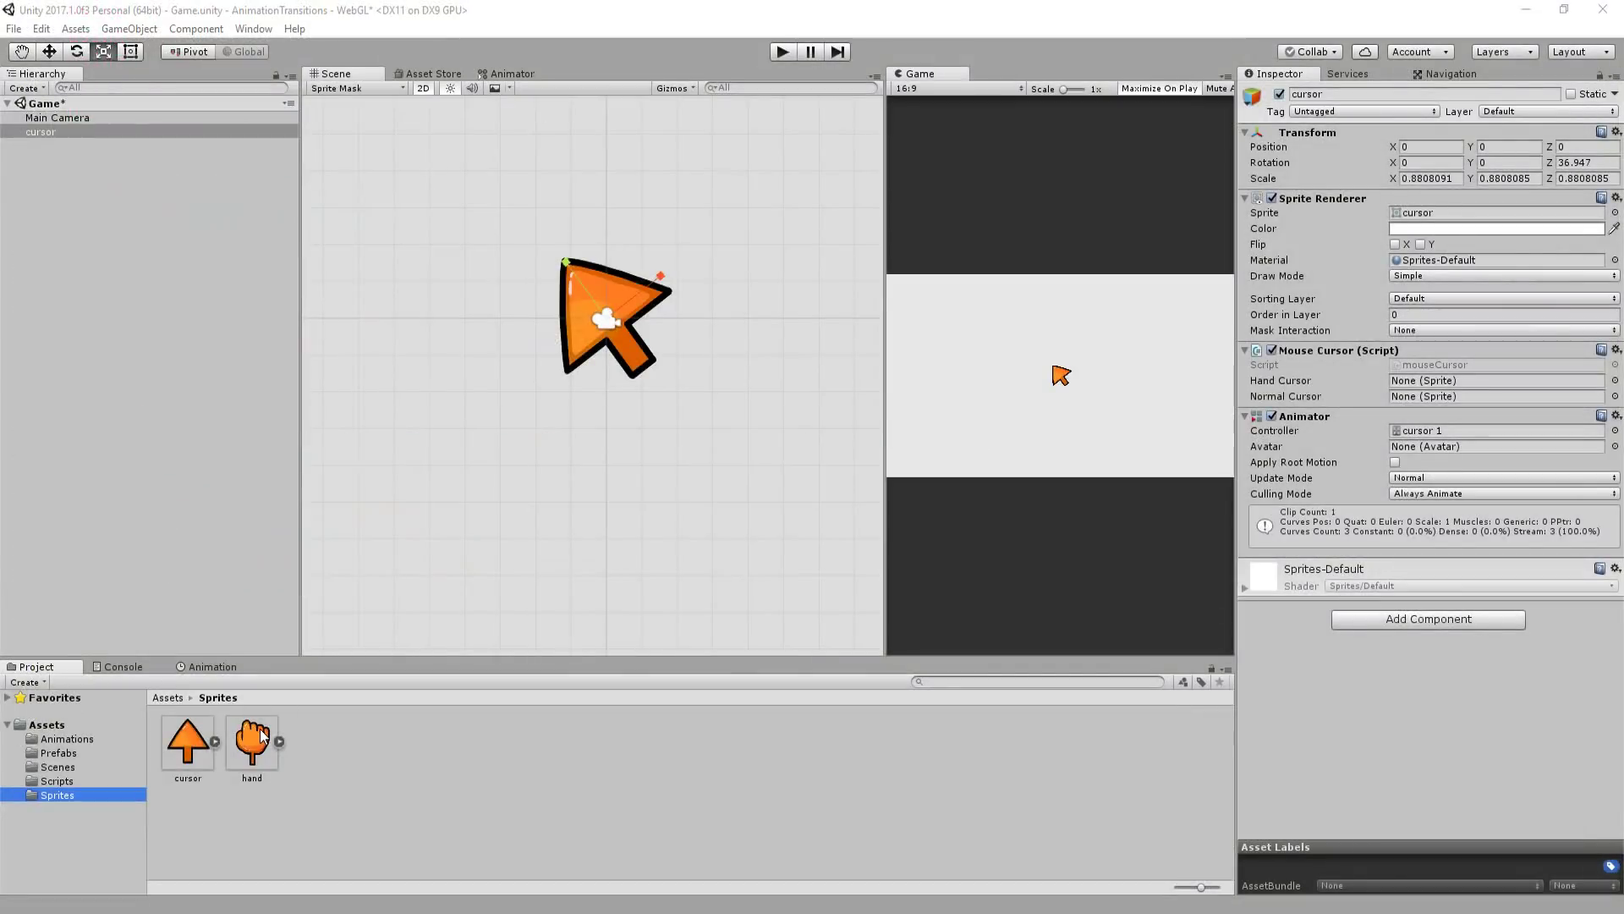
# - Assign the hand and cursor sprites to the script's fields and play the game full-size
pyautogui.moveTo(252, 743); pyautogui.dragTo(1439, 380)
pyautogui.moveTo(1418, 212); pyautogui.dragTo(1439, 398)
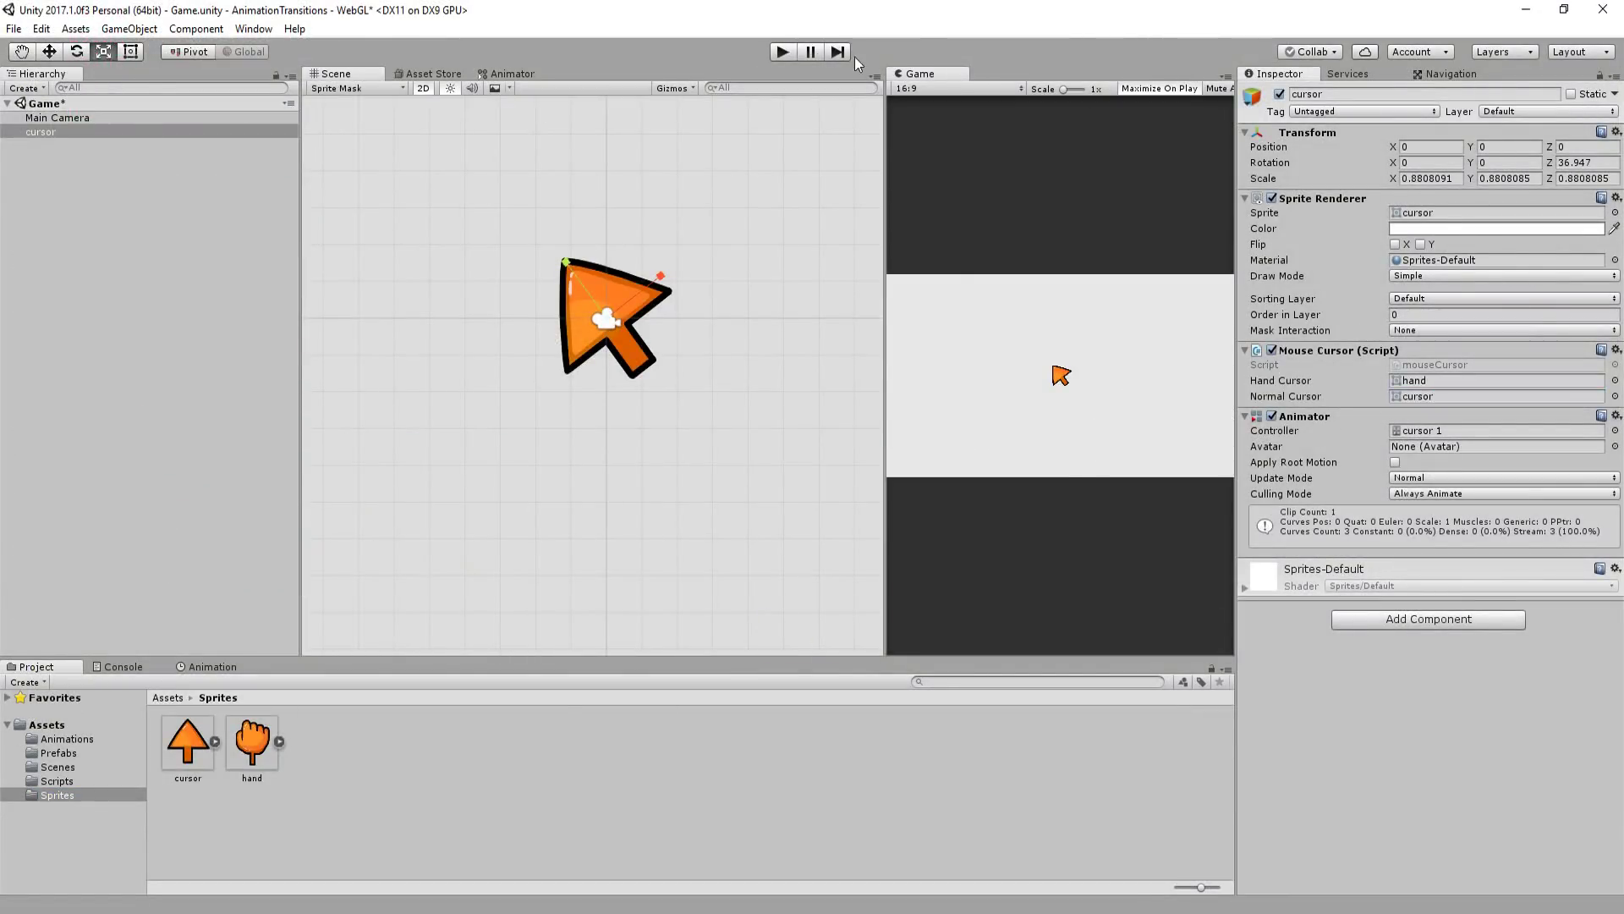
pyautogui.hotkey('ctrl', 'p')
pyautogui.hotkey('shift', 'space')
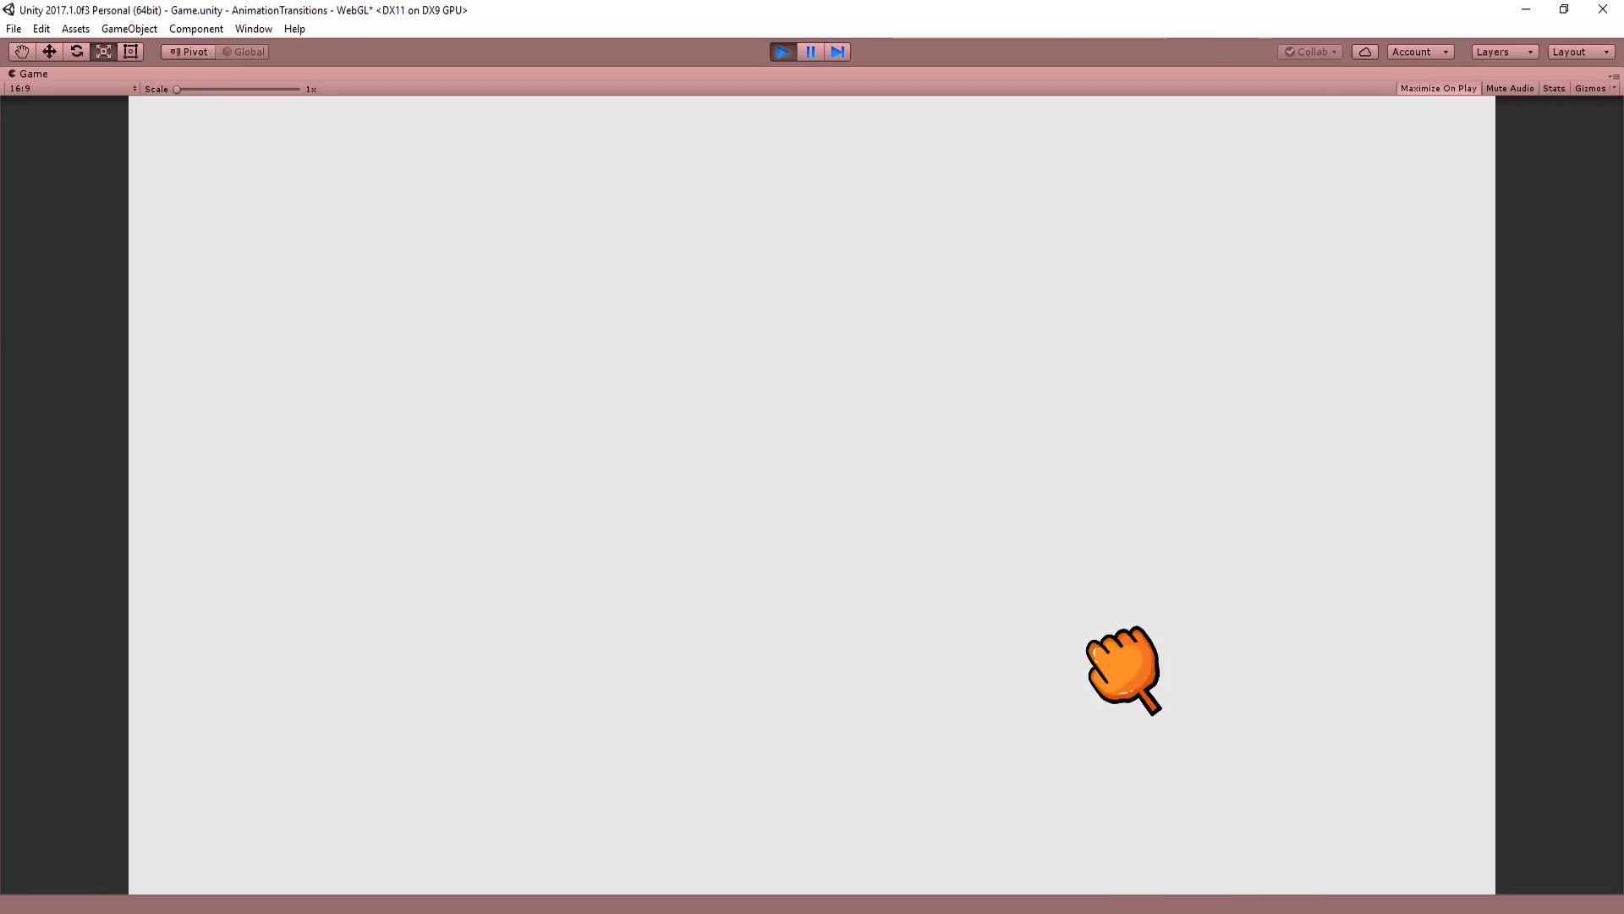
# - Stop the test, set the particles' max start size, and save the system as a prefab in Prefabs
pyautogui.hotkey('ctrl', 'p')
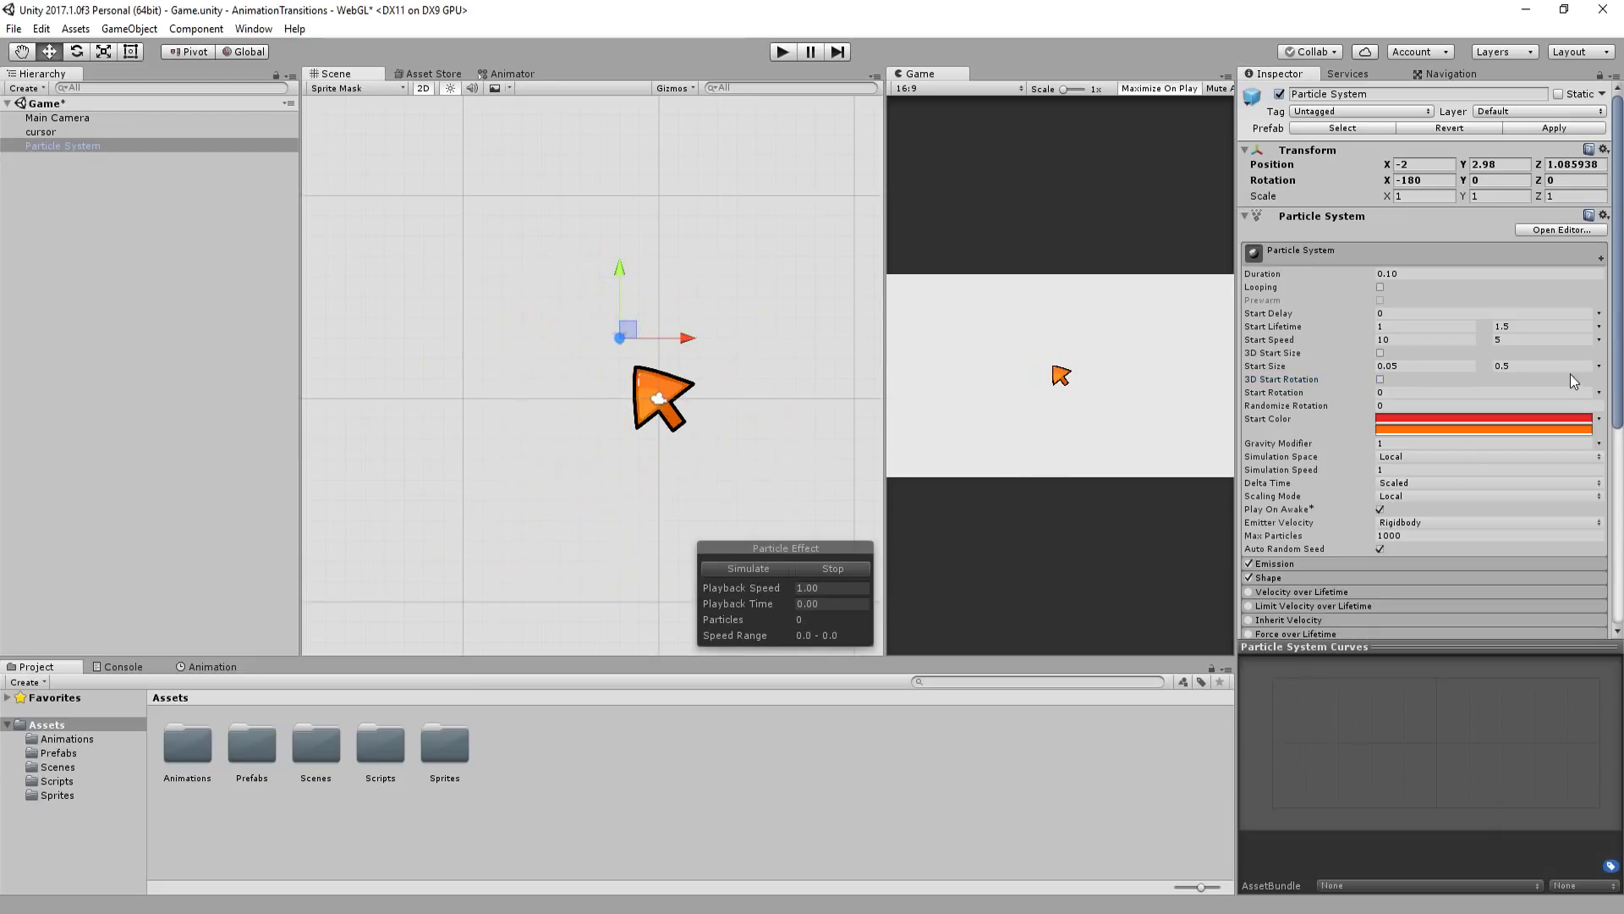
pyautogui.click(1563, 370)
pyautogui.moveTo(59, 752); pyautogui.dragTo(296, 750)
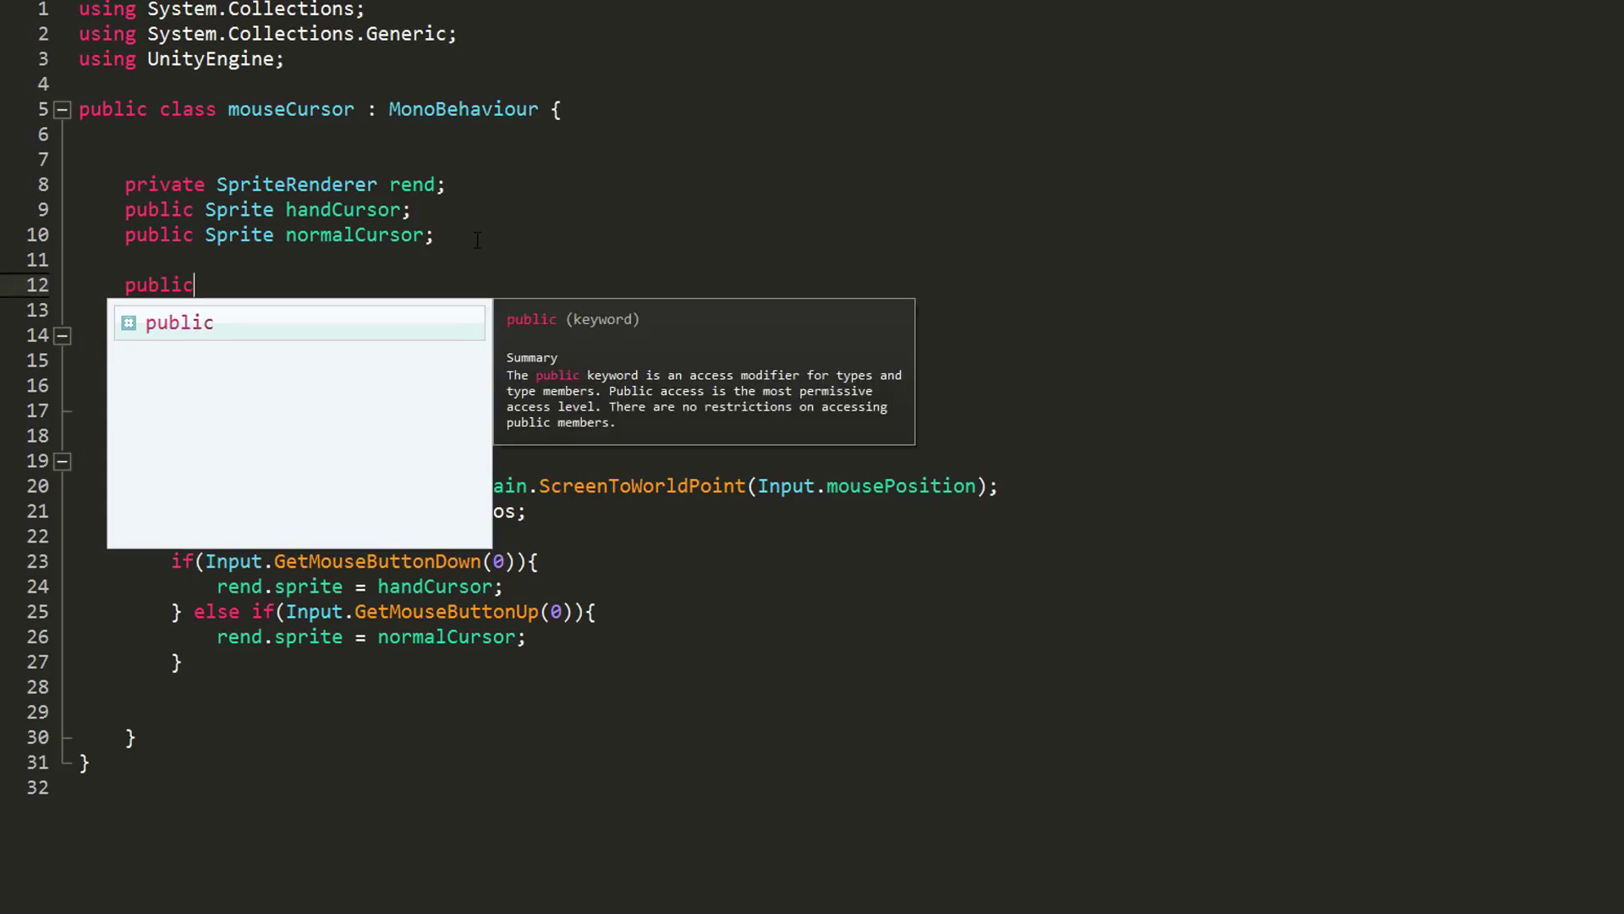
# - Declare GameObject clickEffect and add Instantiate(clickEffect, transform.position, Quaternion.identity) on mouse press
pyautogui.write('GameObject ')
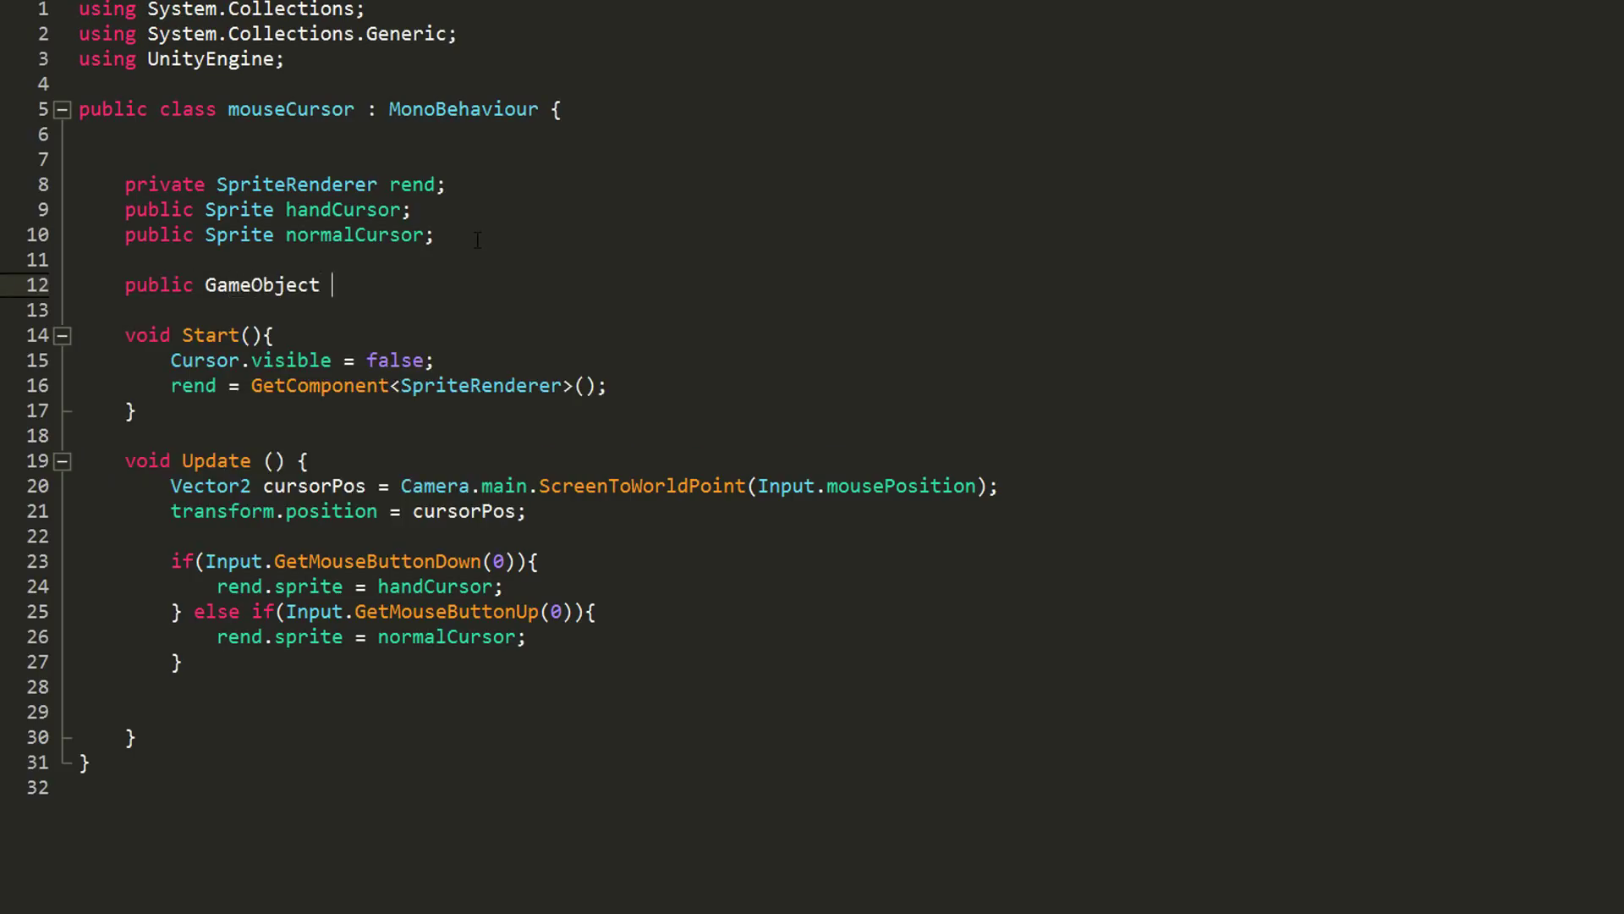
pyautogui.write('clickEffect;')
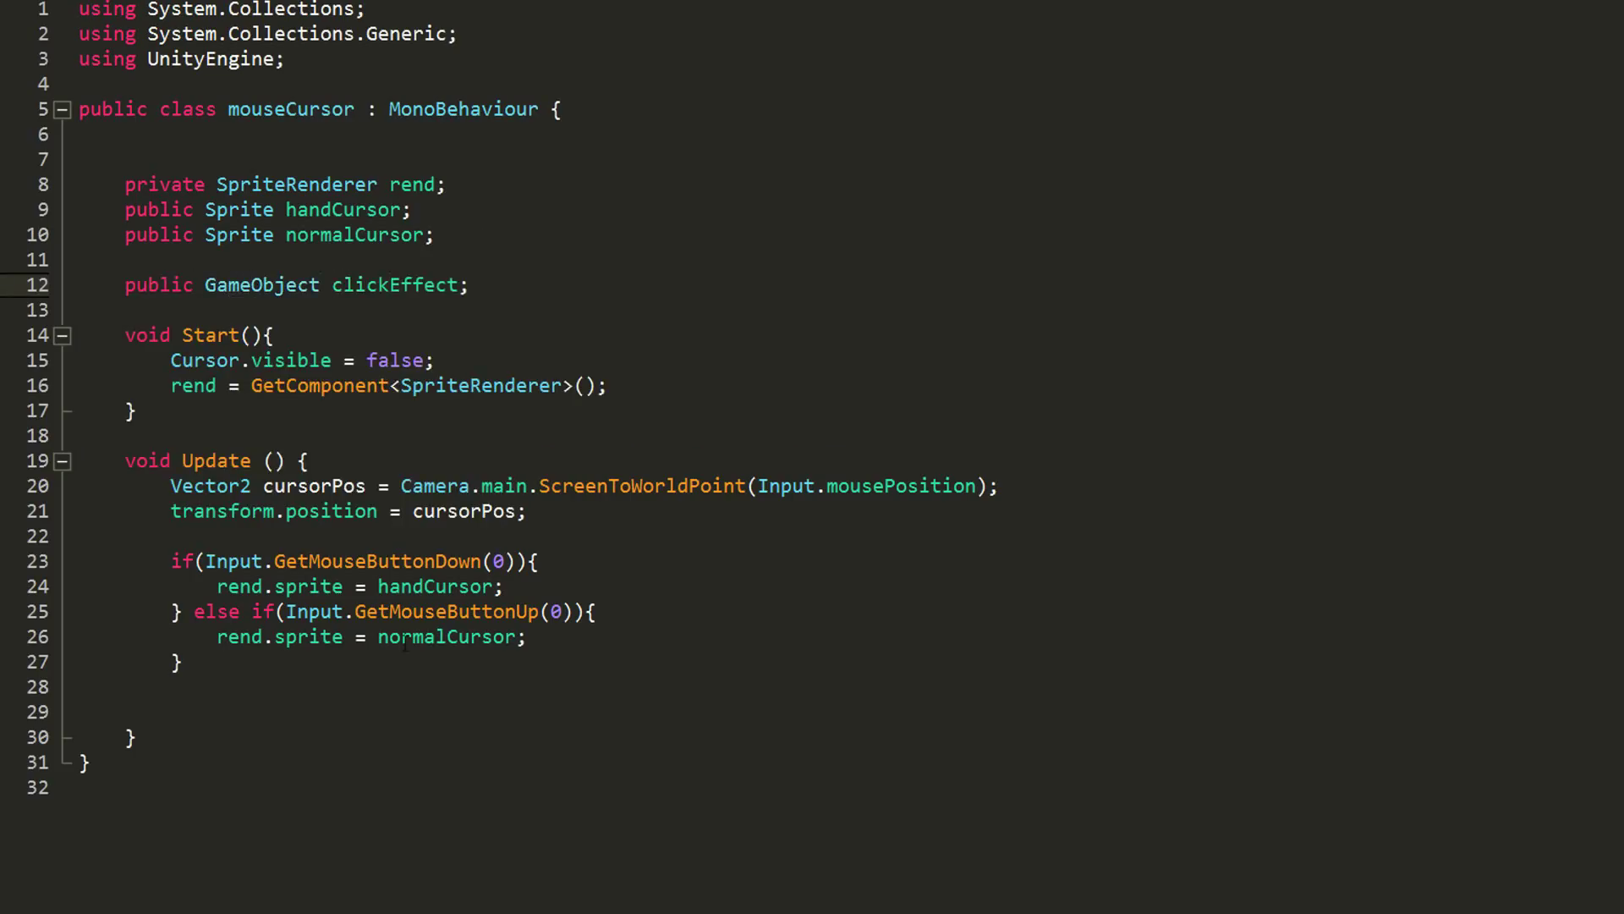
pyautogui.click(579, 586)
pyautogui.press('Return')
pyautogui.write('Instantiate(clickEffect')
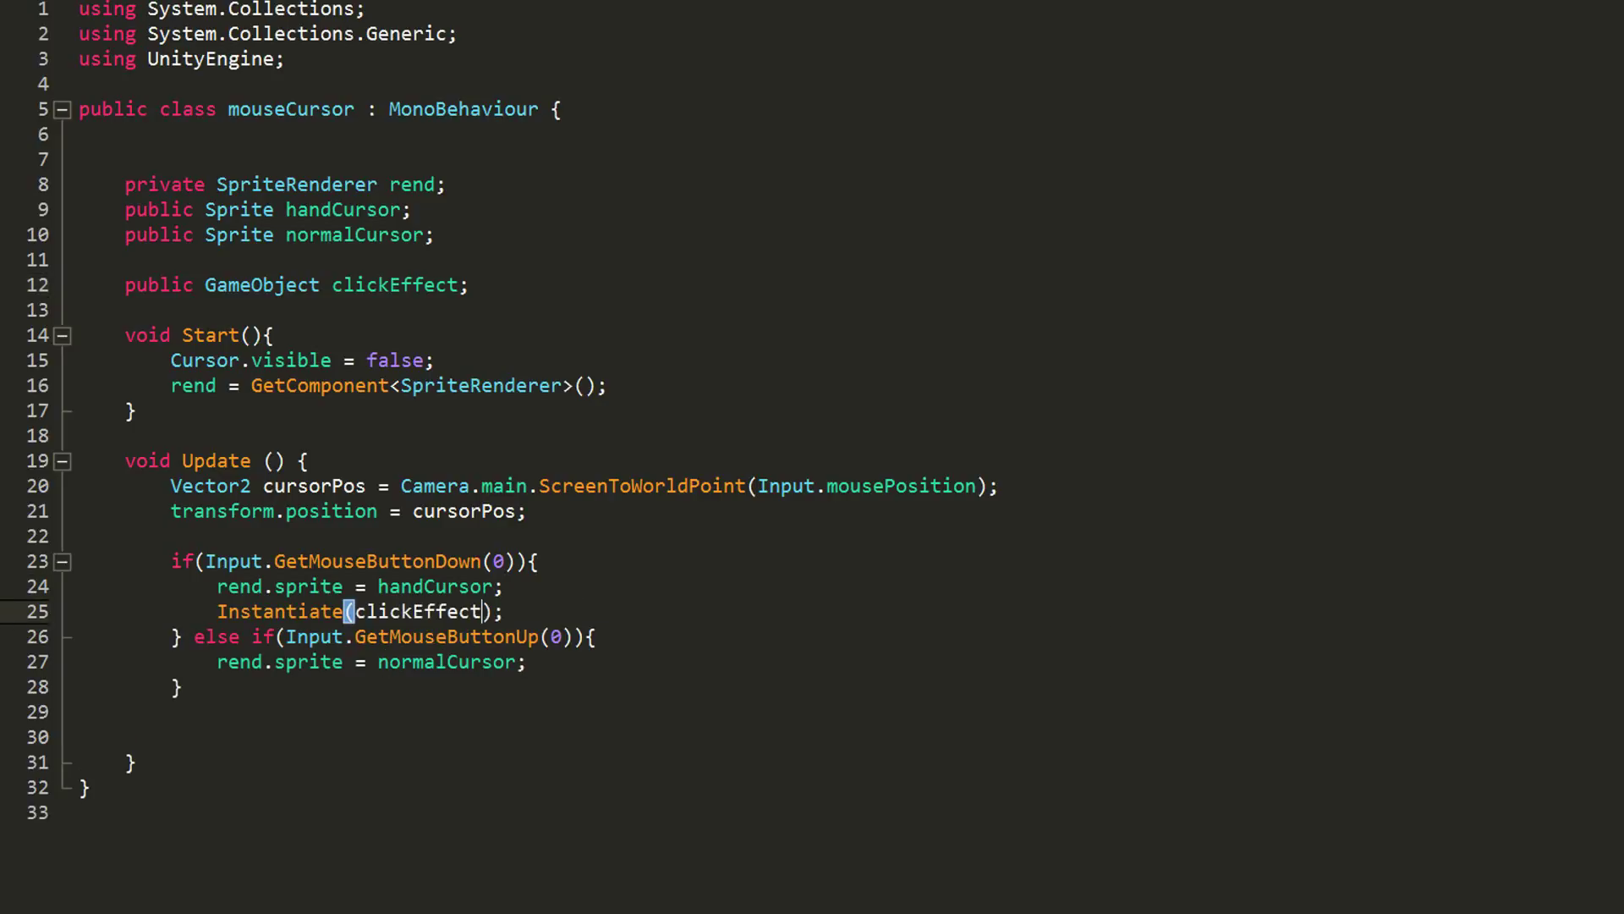
pyautogui.write(', transform.position, Quaternion.identity')
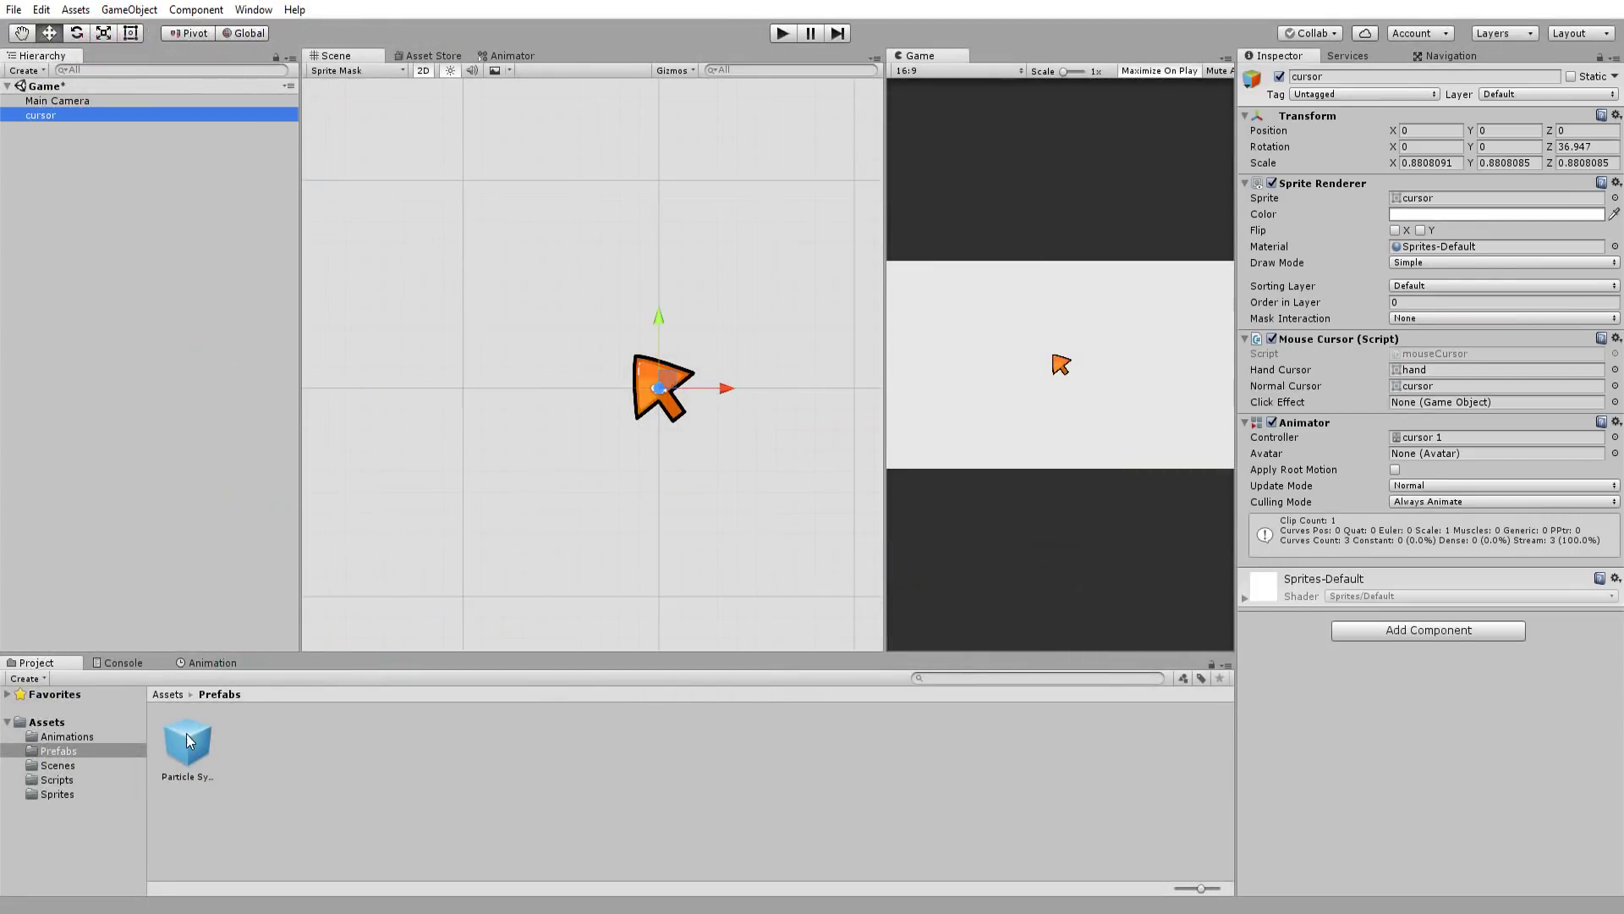
# - Assign the particle prefab to the Click Effect field and click in the running game to spawn a burst
pyautogui.moveTo(188, 741); pyautogui.dragTo(998, 431)
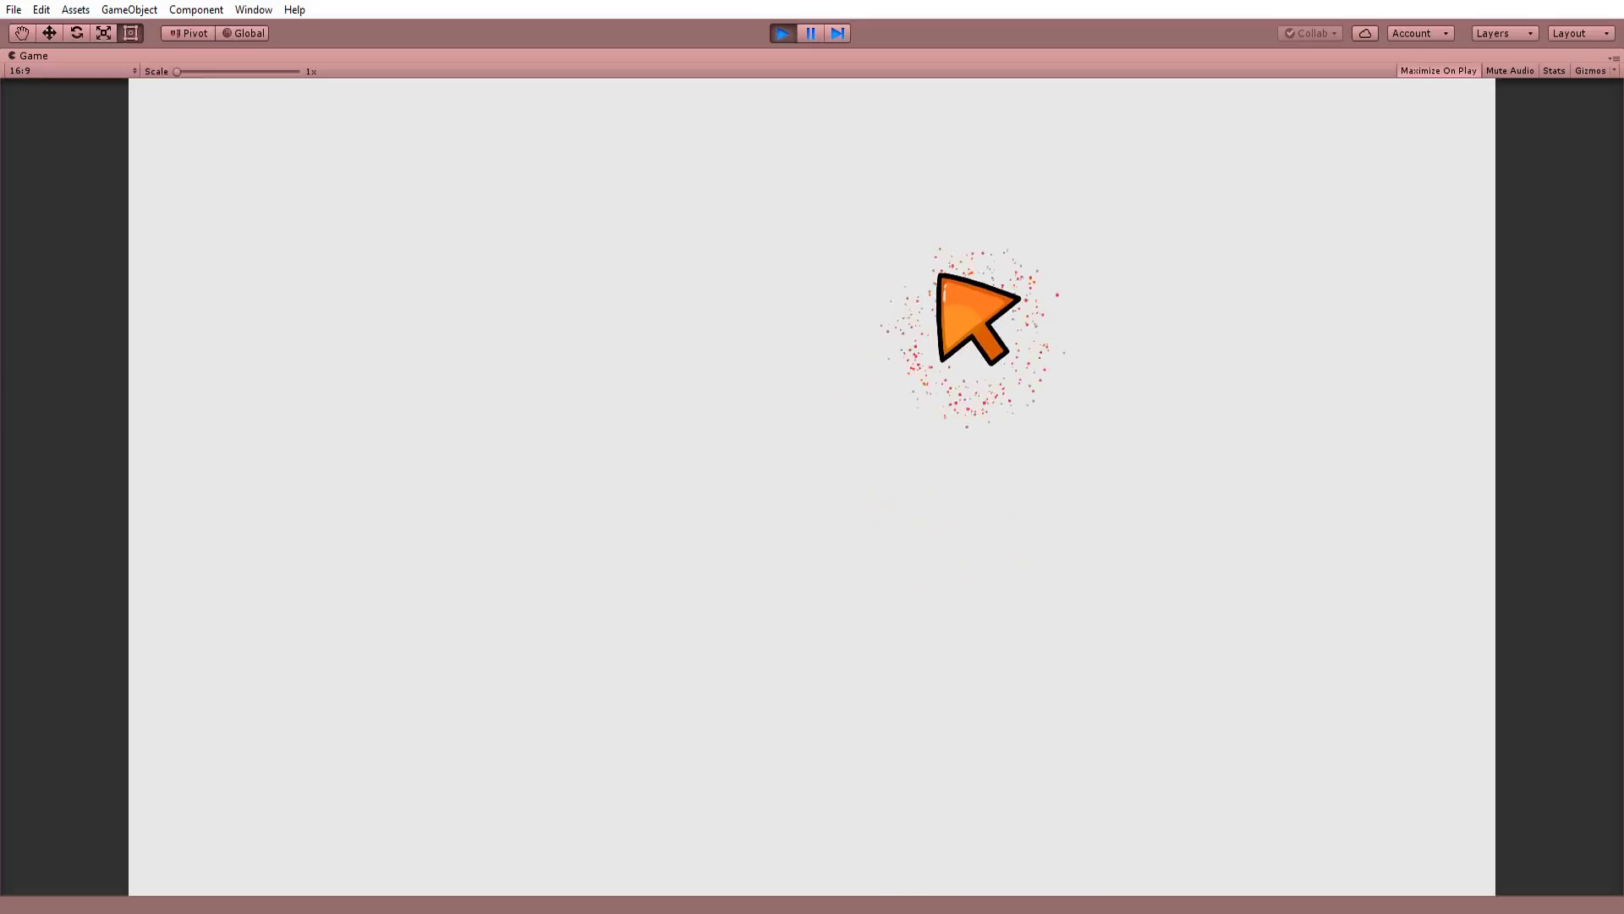
pyautogui.click(942, 279)
# - Stop the game and paint the new cursor's stem with dark strokes below the arrowhead
pyautogui.click(780, 38)
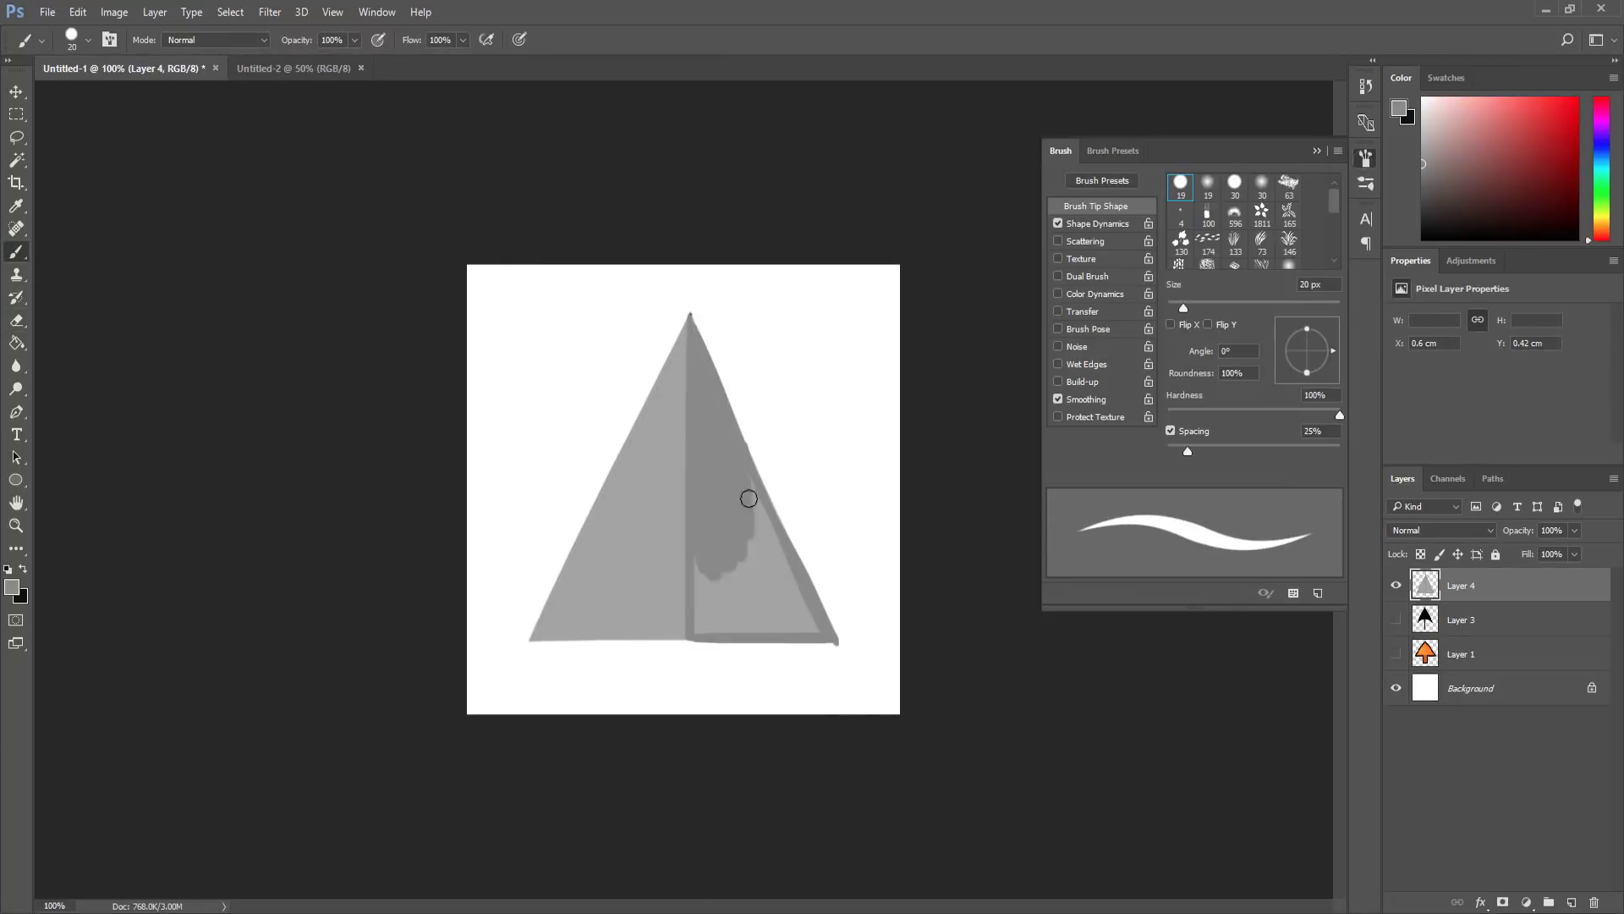
pyautogui.moveTo(683, 636)
pyautogui.mouseDown()
pyautogui.moveTo(749, 499)
pyautogui.moveTo(688, 373)
pyautogui.moveTo(527, 639)
pyautogui.moveTo(835, 647)
pyautogui.moveTo(540, 667)
pyautogui.moveTo(731, 401)
pyautogui.mouseUp()
pyautogui.press('b')
pyautogui.moveTo(674, 584); pyautogui.dragTo(710, 599)
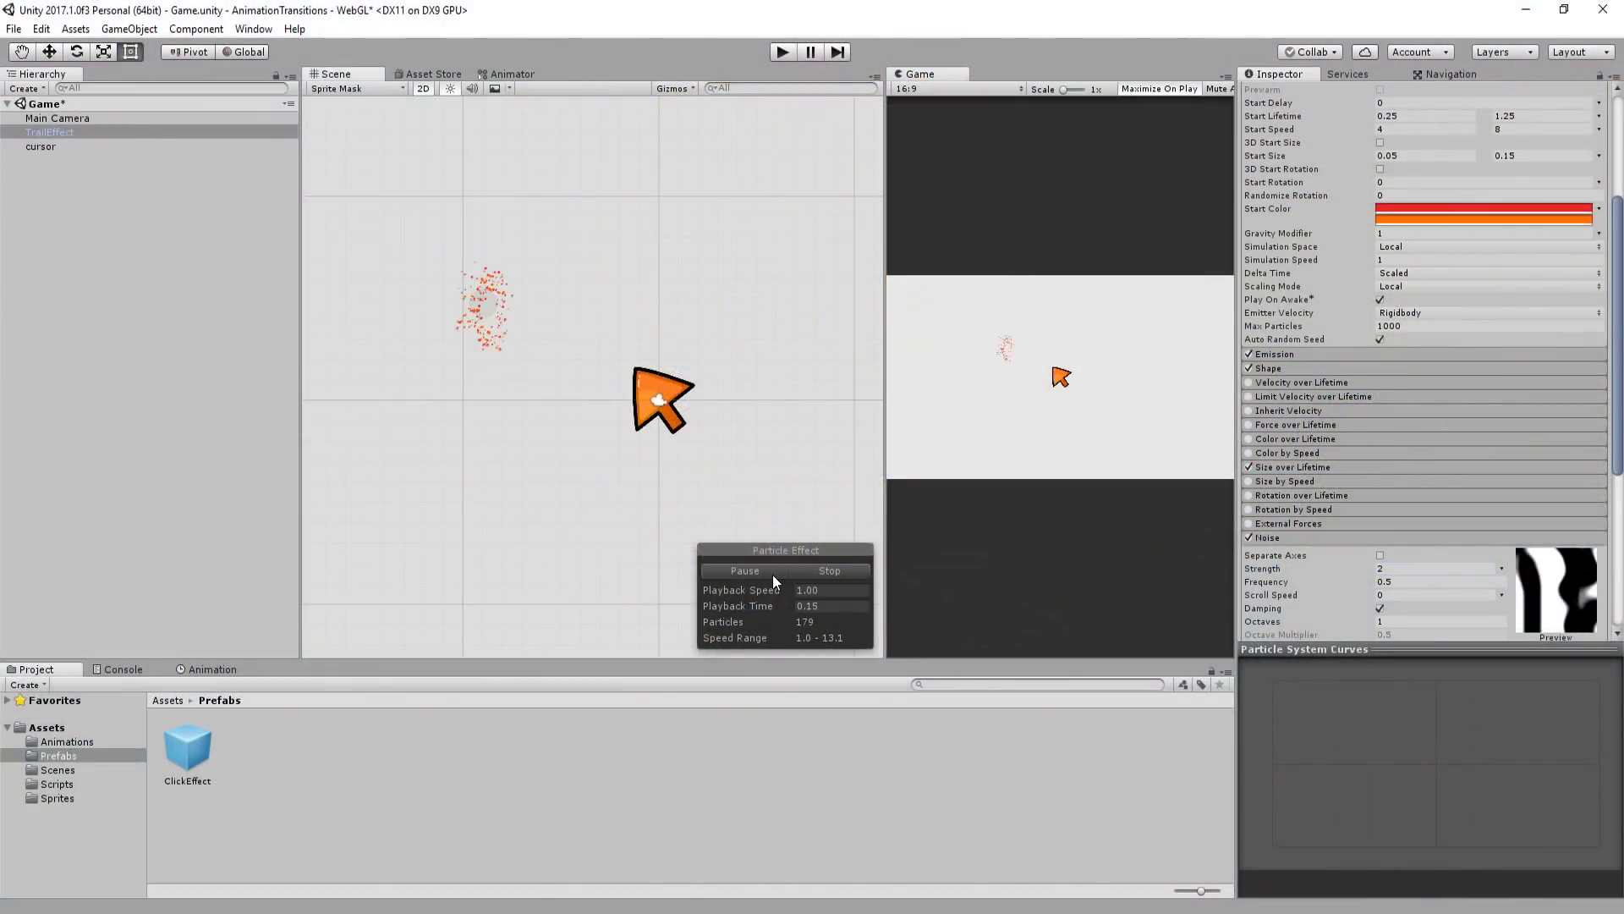
# - Stop the trail particle preview and save TrailEffect as a prefab in the Prefabs folder
pyautogui.click(773, 575)
pyautogui.scroll(-4, 1326, 418)
pyautogui.scroll(-4, 1318, 429)
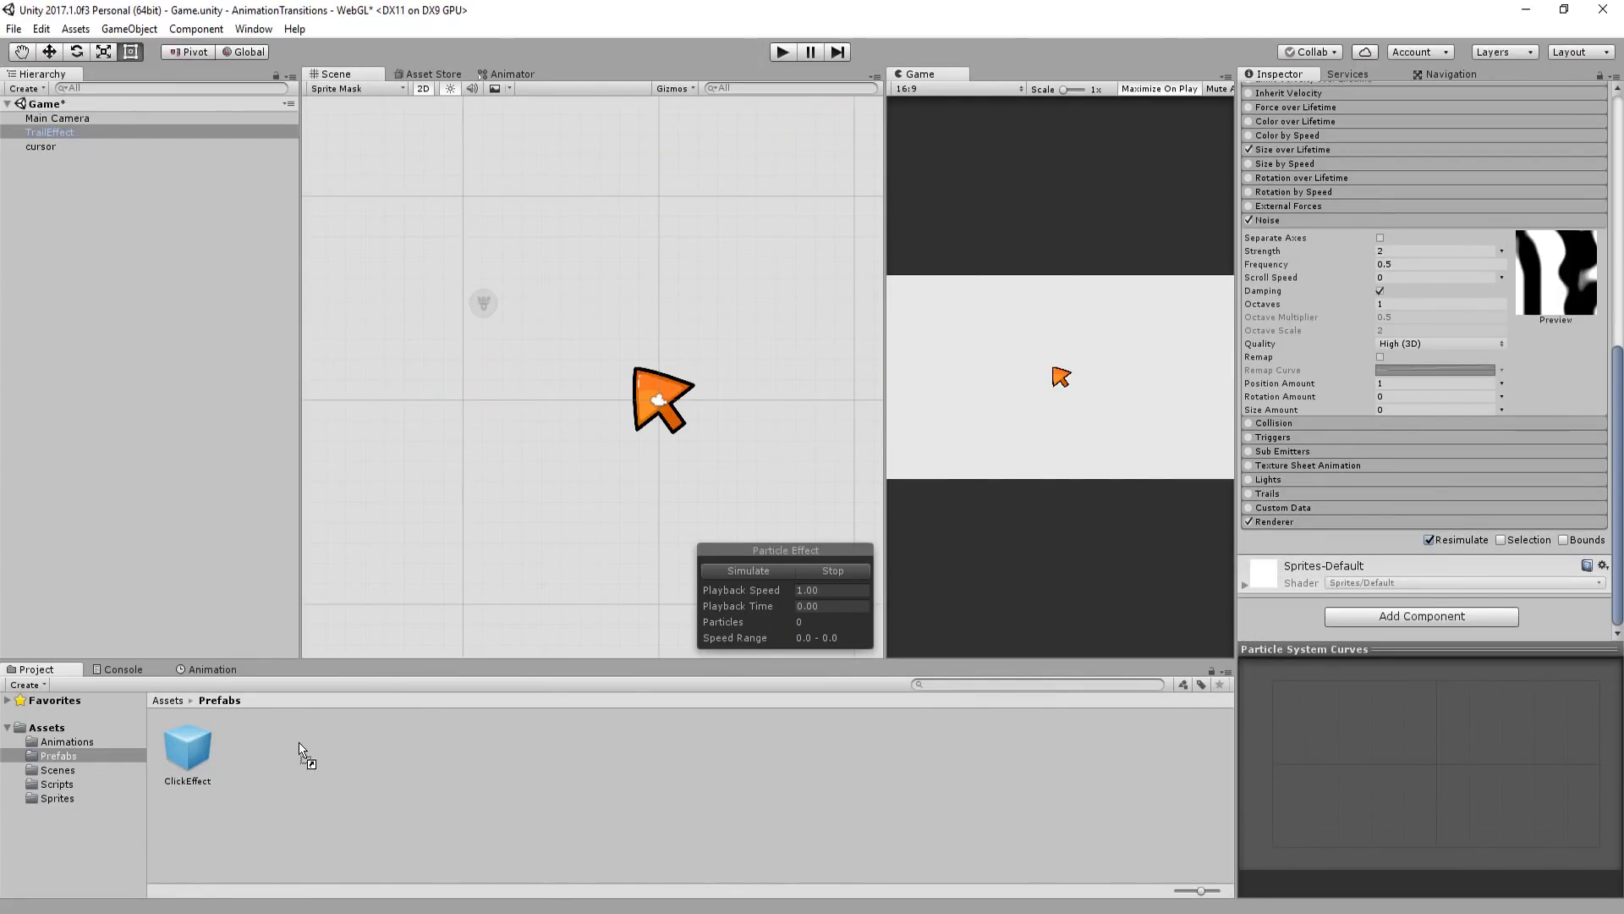
pyautogui.moveTo(91, 135); pyautogui.dragTo(246, 748)
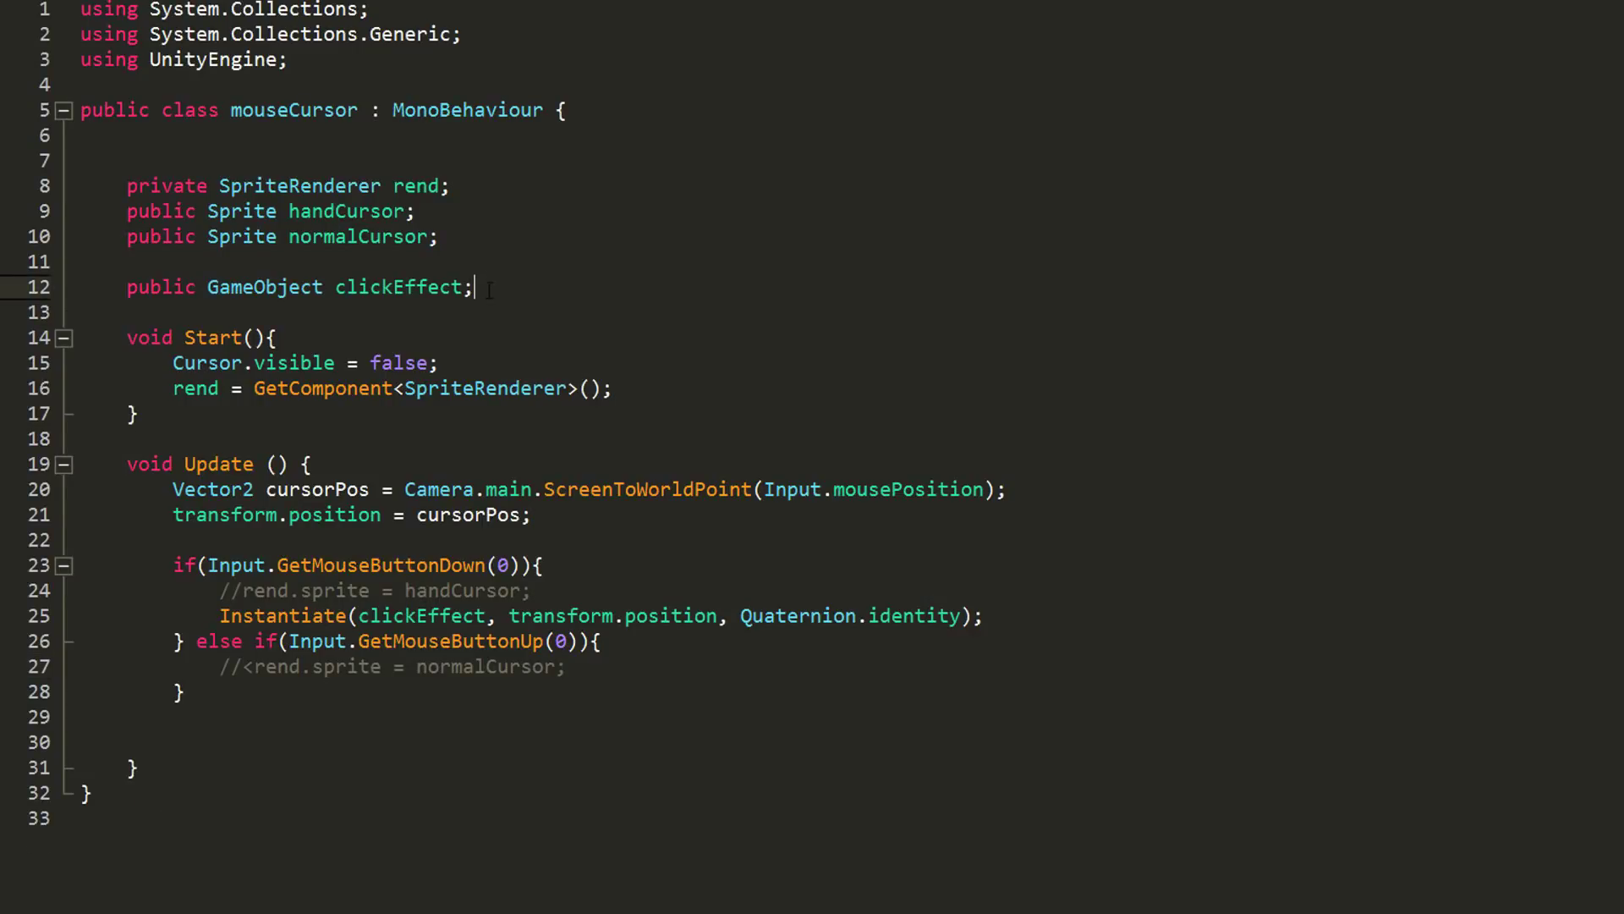
# - Add a timeBtwSpawn = 0.1f field, a timeBtwSpawn <= 0 check, and an else subtracting Time.deltaTime
pyautogui.press('Return')
pyautogui.write('public float timeBtwSpawn')
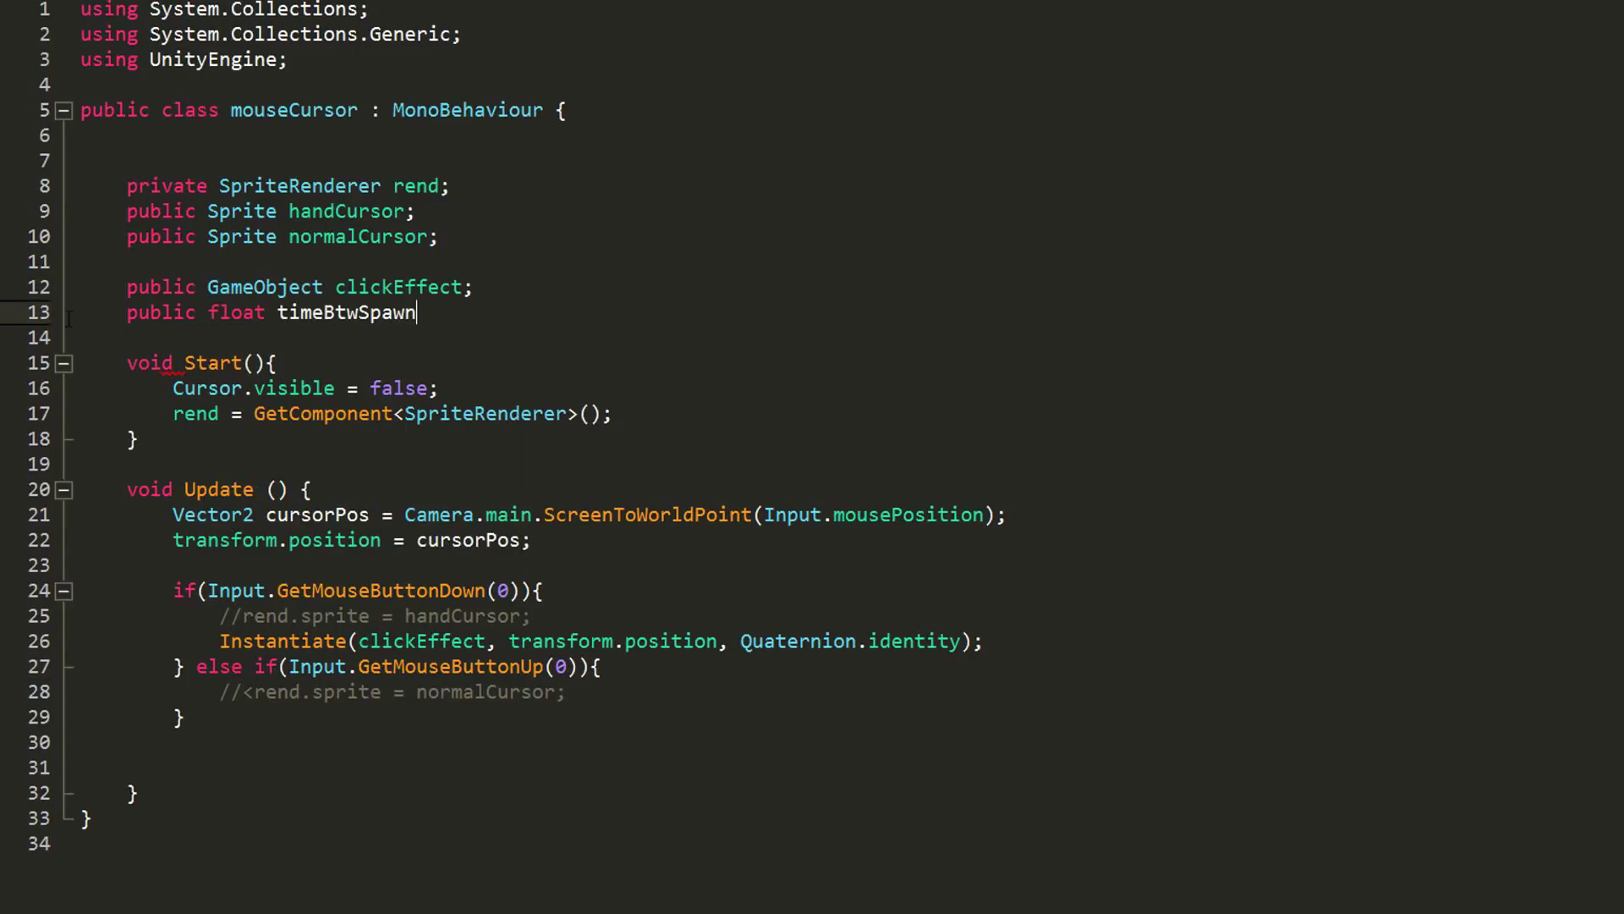
pyautogui.write(' = 0.')
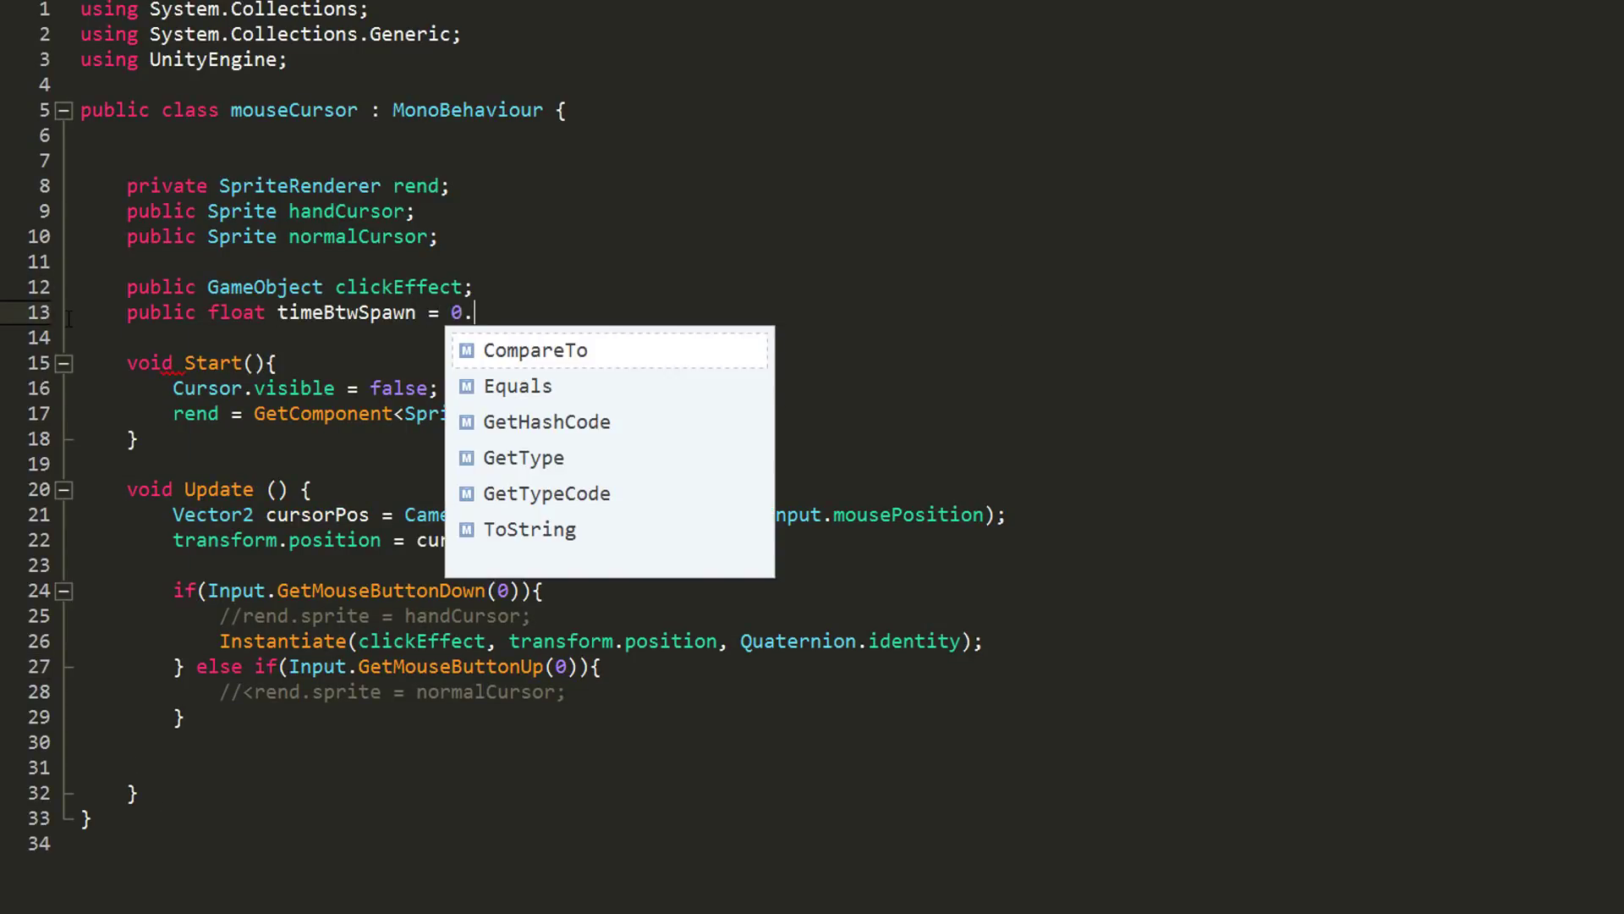
pyautogui.write('1f;')
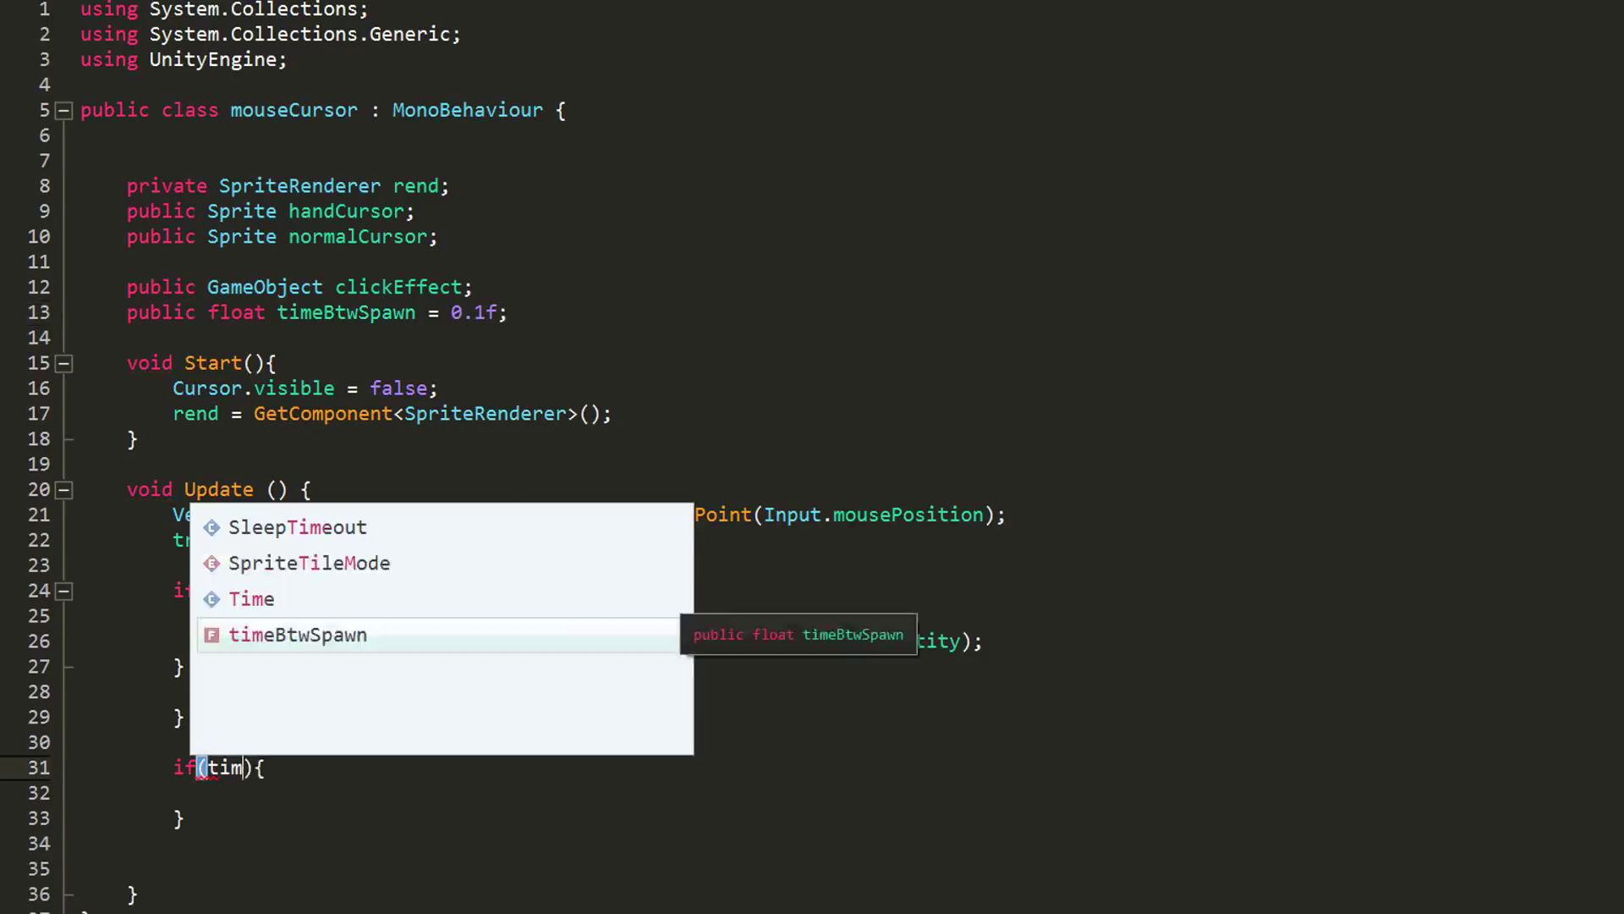
pyautogui.write('eBtwSpawn <= 0){')
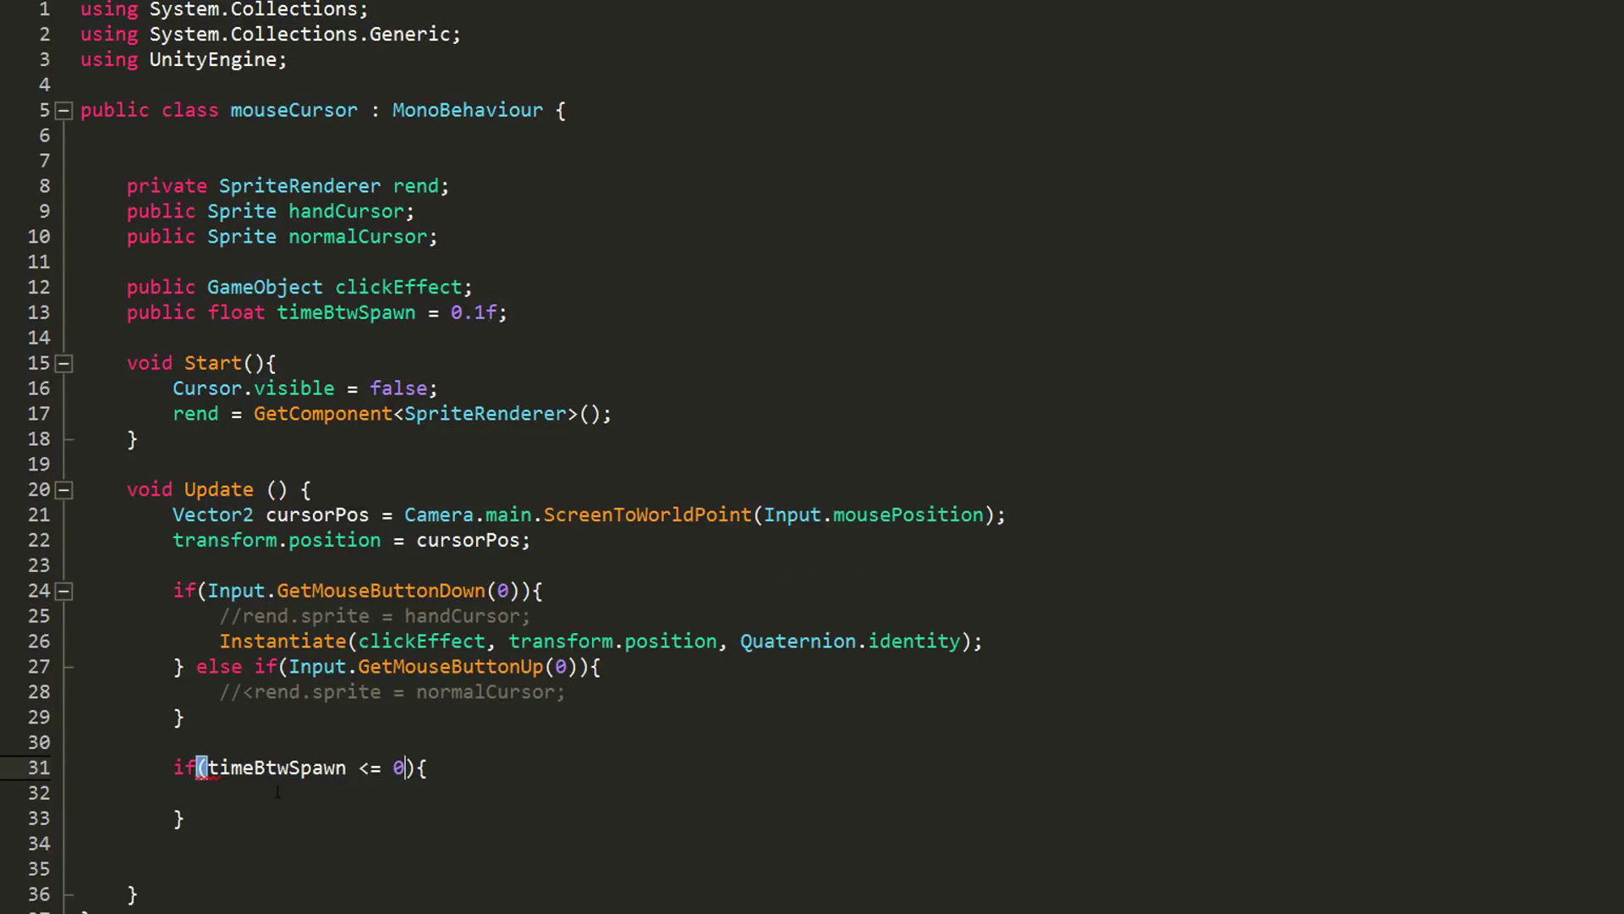
pyautogui.press('End')
pyautogui.press('Down')
pyautogui.press('Down')
pyautogui.scroll(-2, 291, 781)
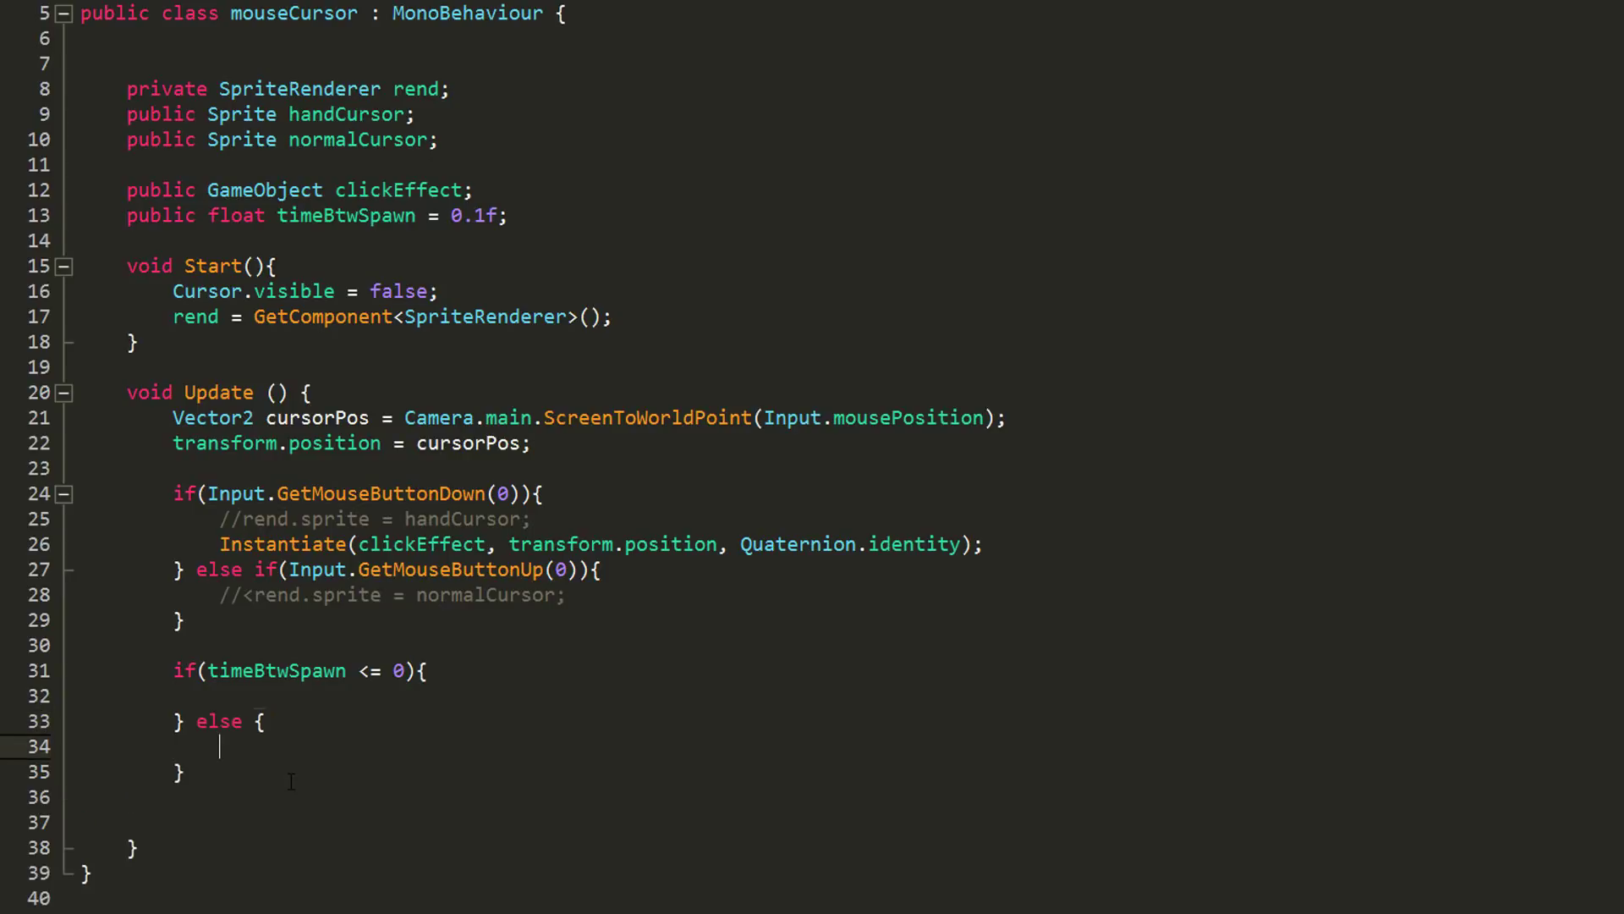
pyautogui.write('timeBtwSpawn -= Time.deltaTime;')
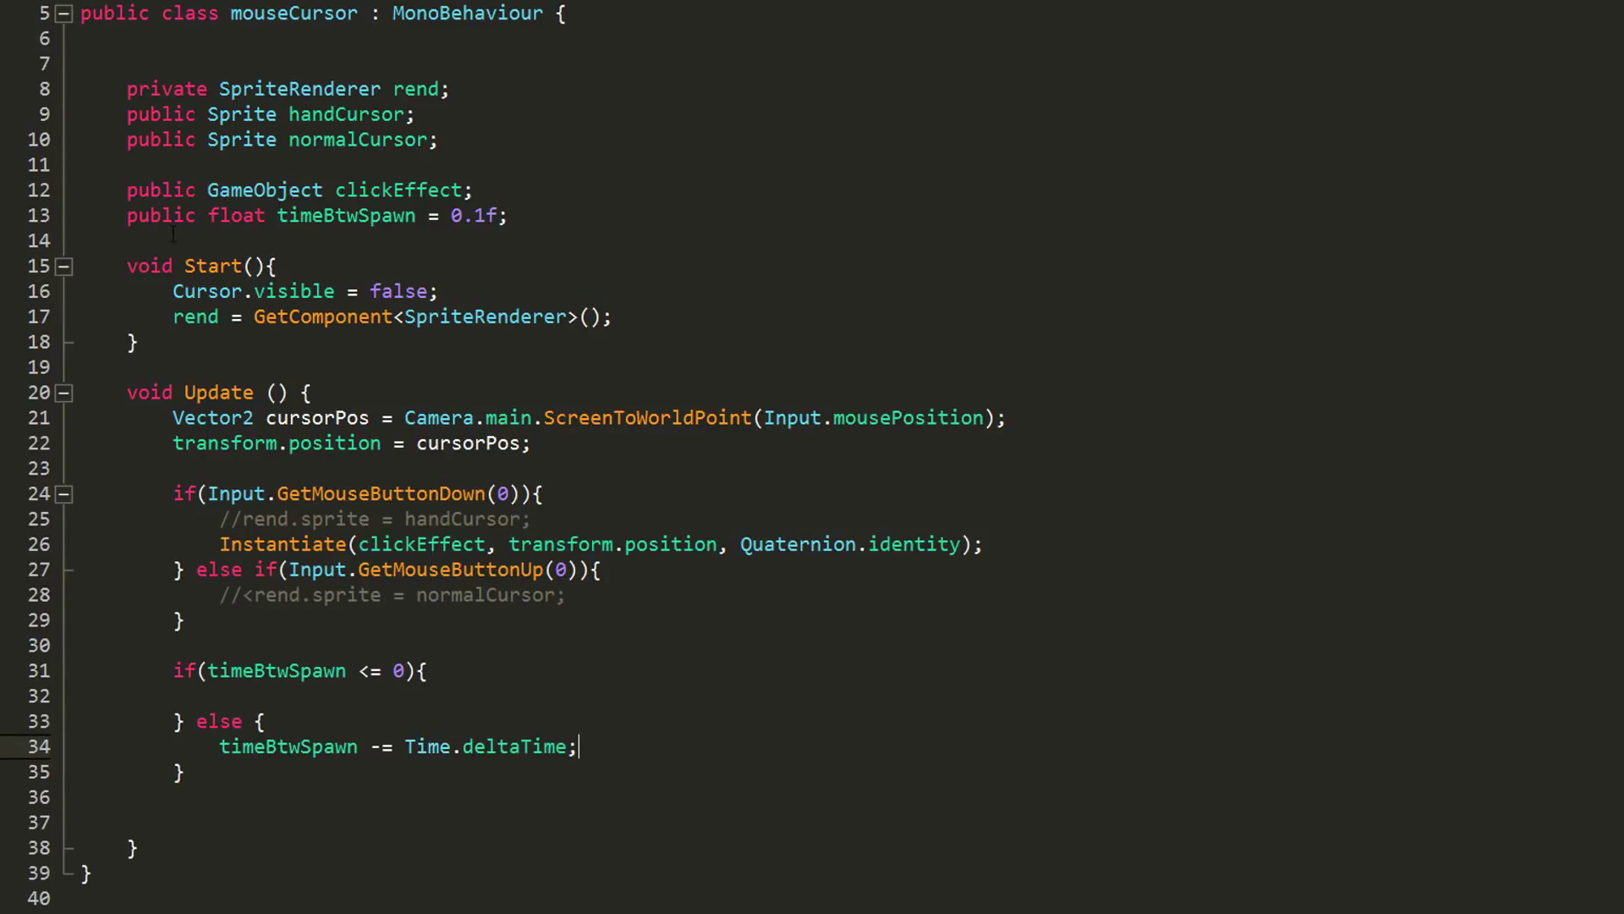
# - Add the trailEffect field, instantiate it at cursorPos, and reset timeBtwSpawn to 0.1f
pyautogui.click(518, 194)
pyautogui.press('Return')
pyautogui.write('public GameObject')
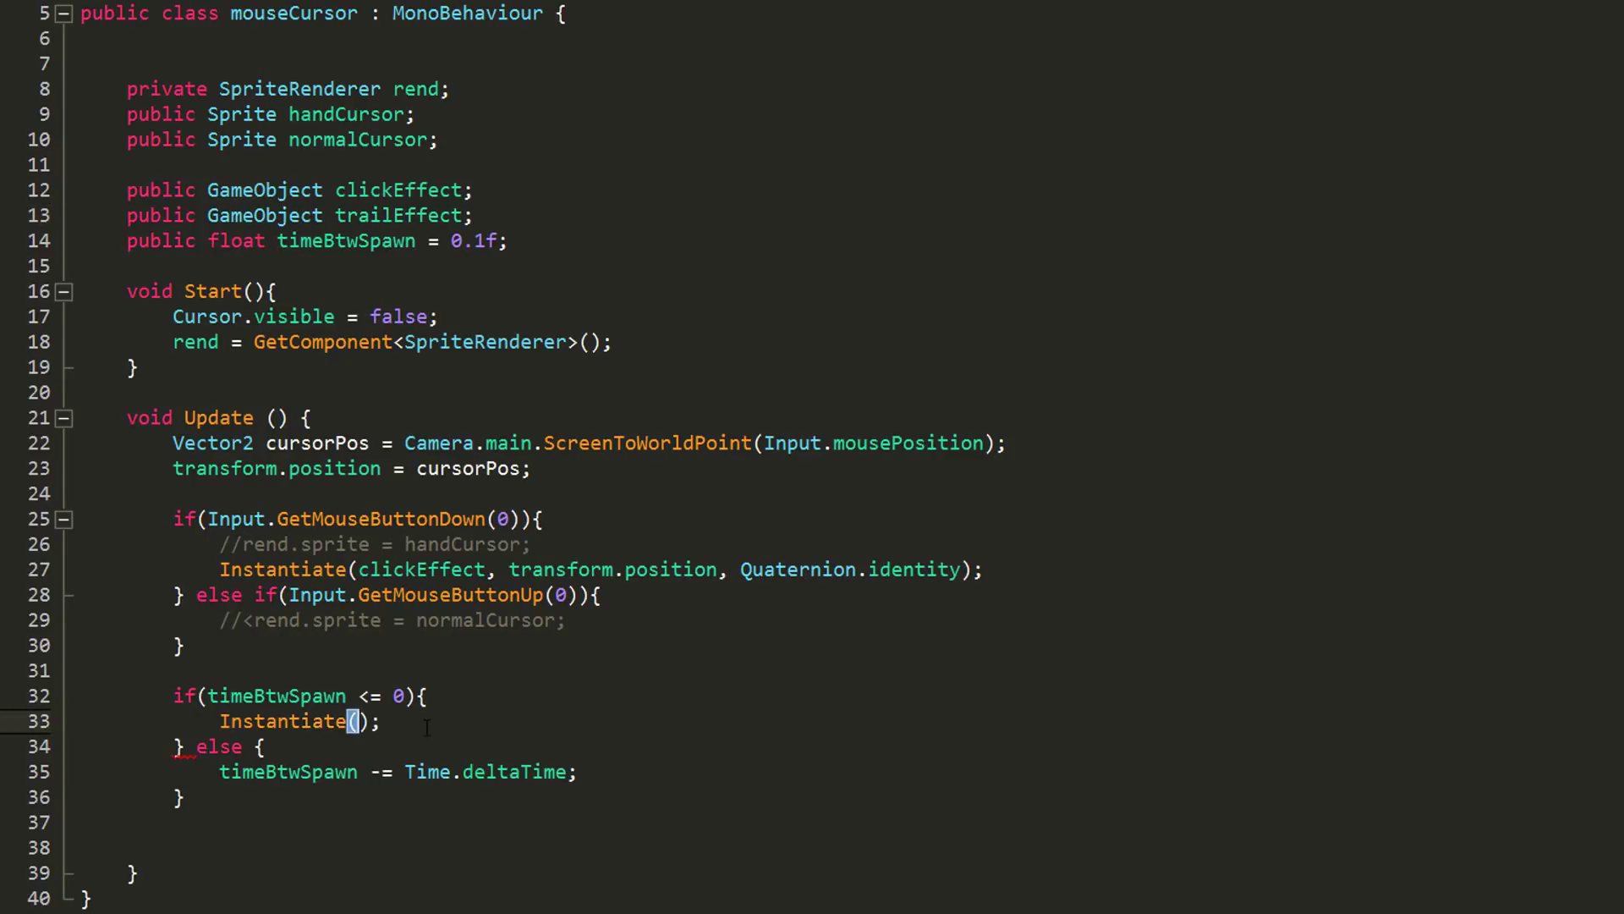
pyautogui.write('trailEffect, cursorPos,')
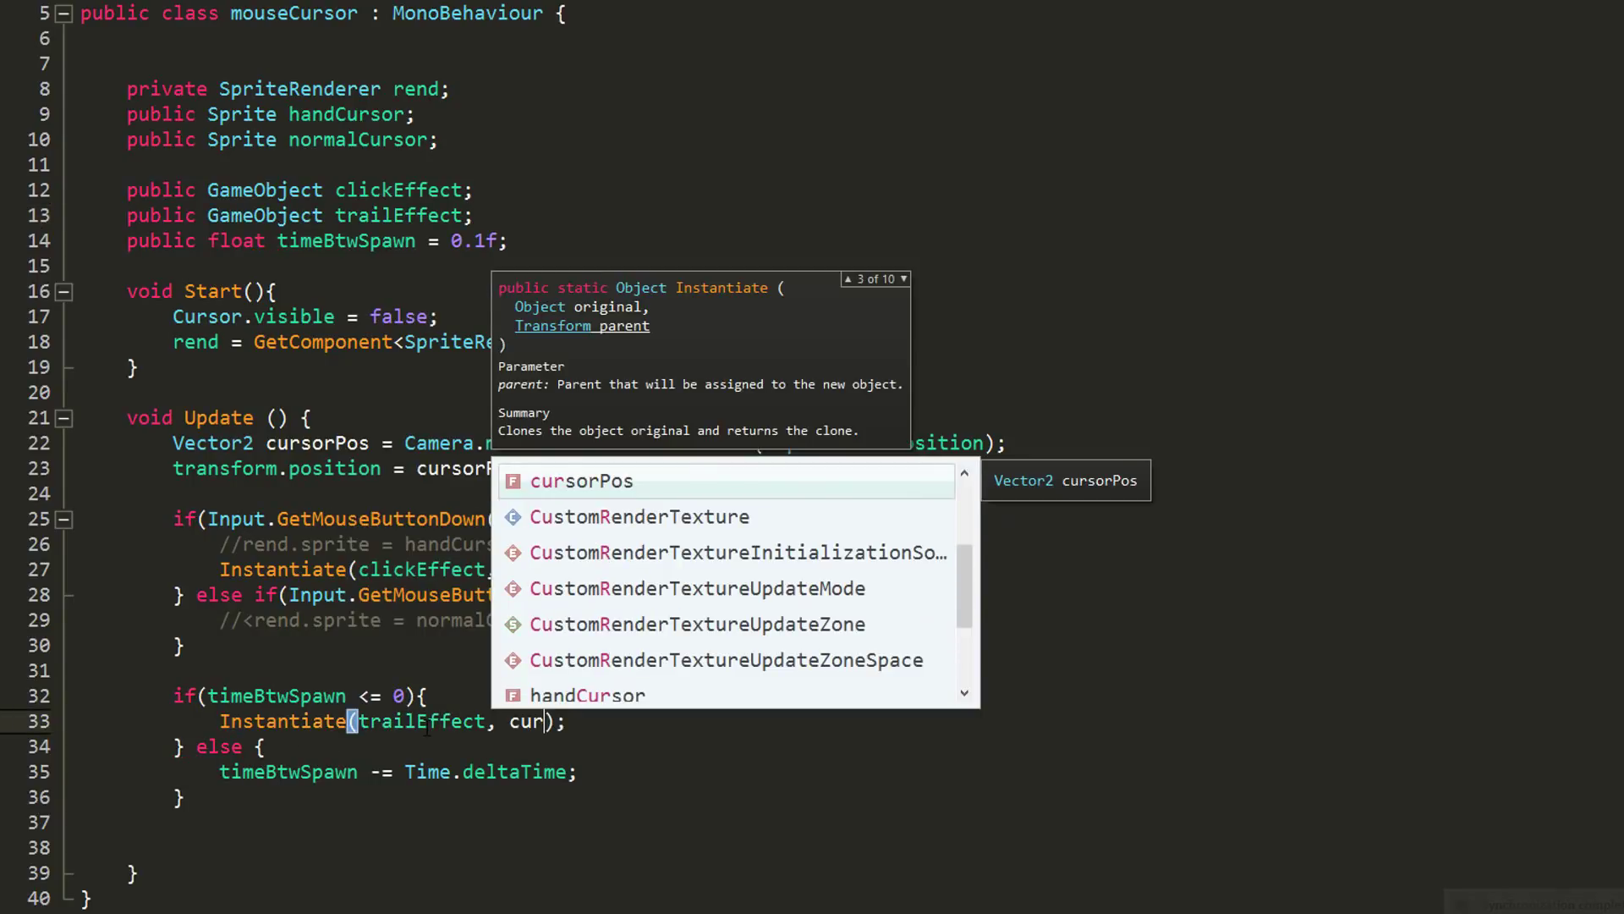
pyautogui.write(' Quaternion.identity')
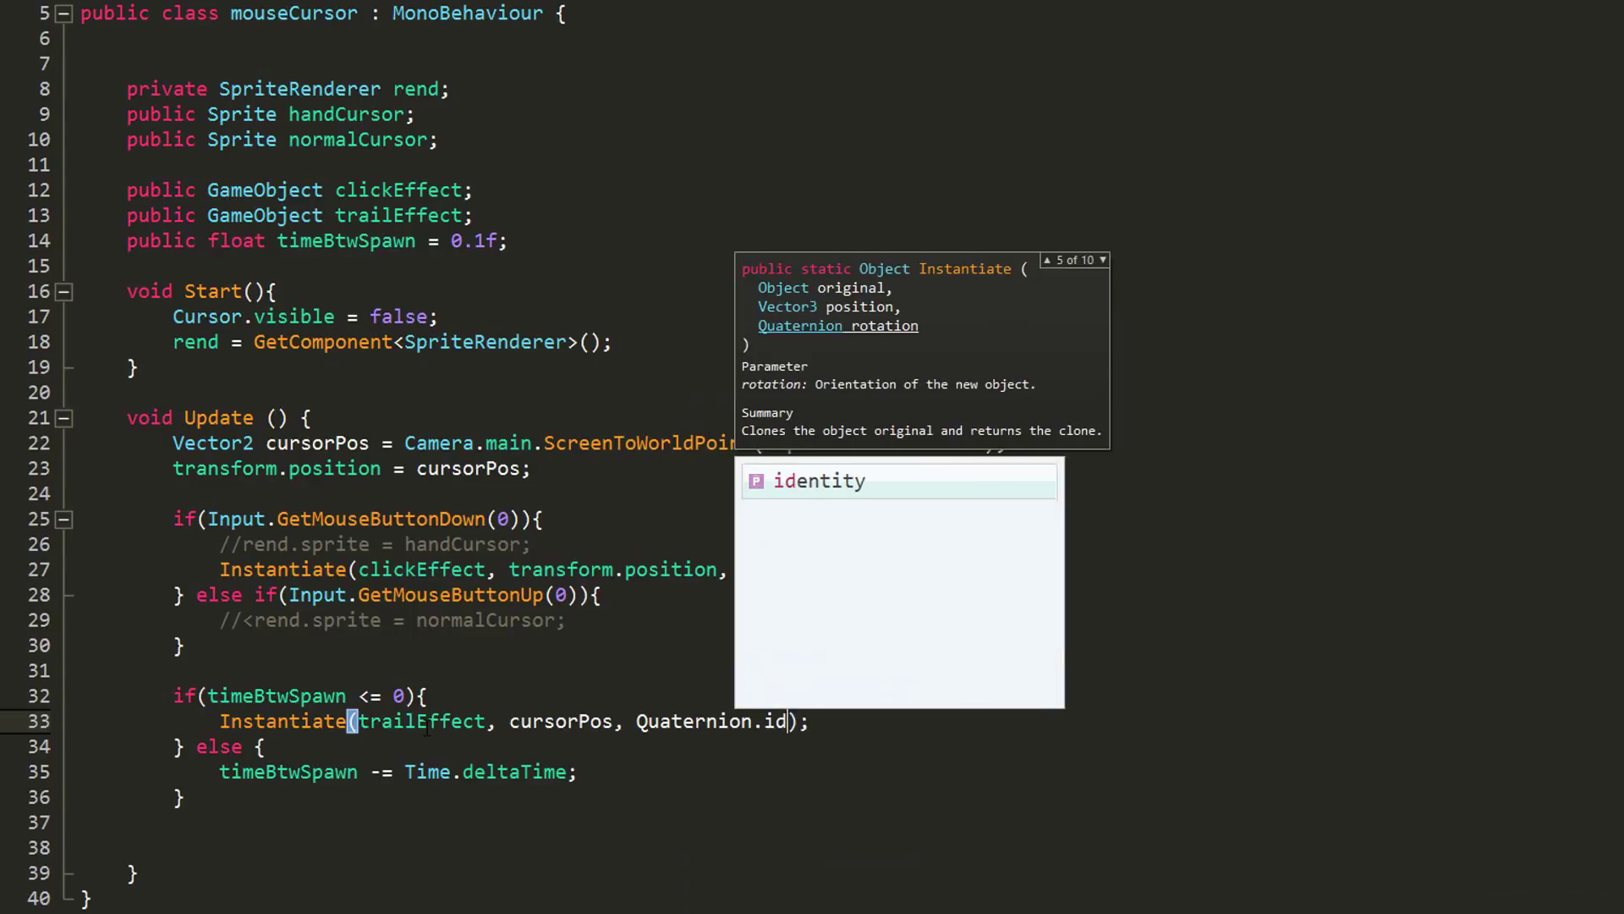
pyautogui.click(922, 733)
pyautogui.press('Return')
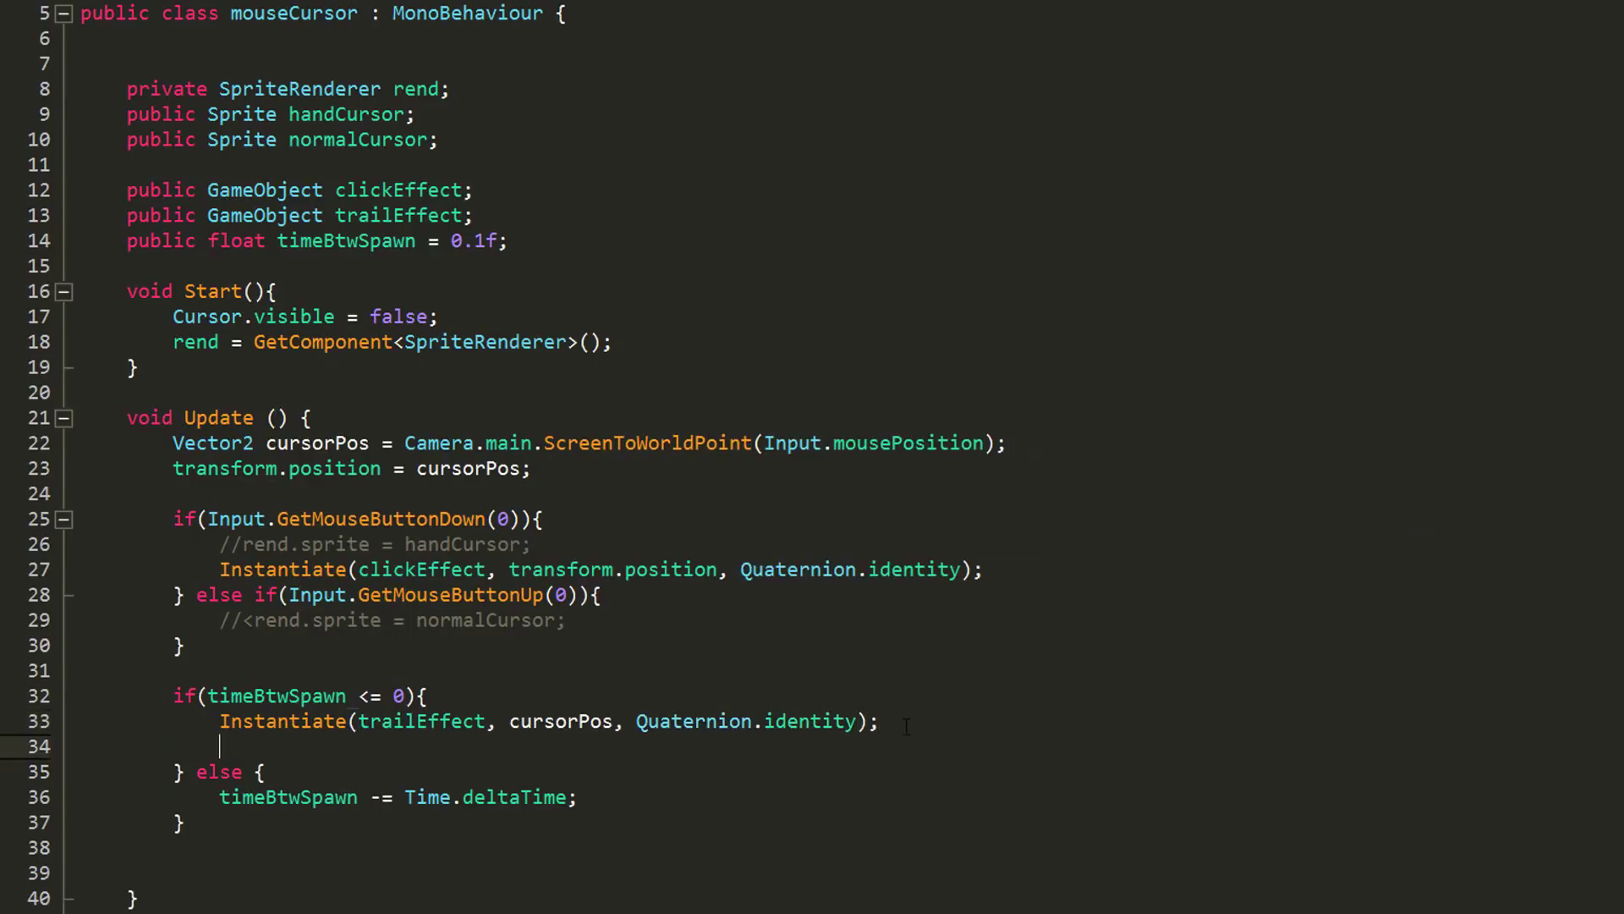
pyautogui.write('timeBtwSpawn = 0.1f;')
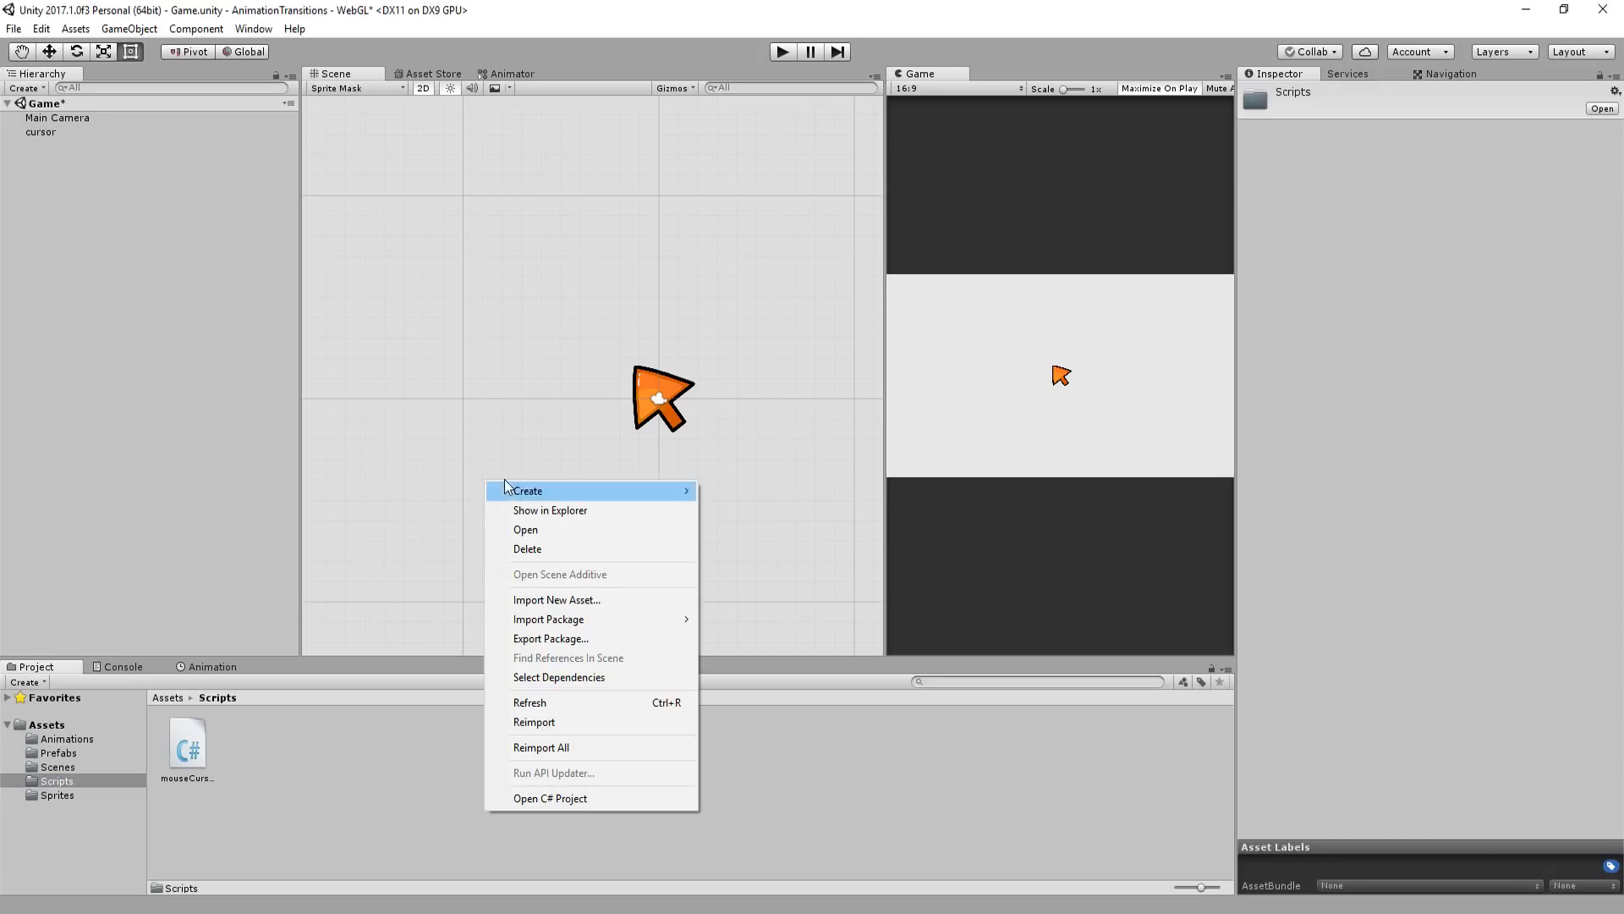
# - Create a Destroyer C# script and attach it to both effect prefabs
pyautogui.moveTo(508, 498)
pyautogui.click(373, 418)
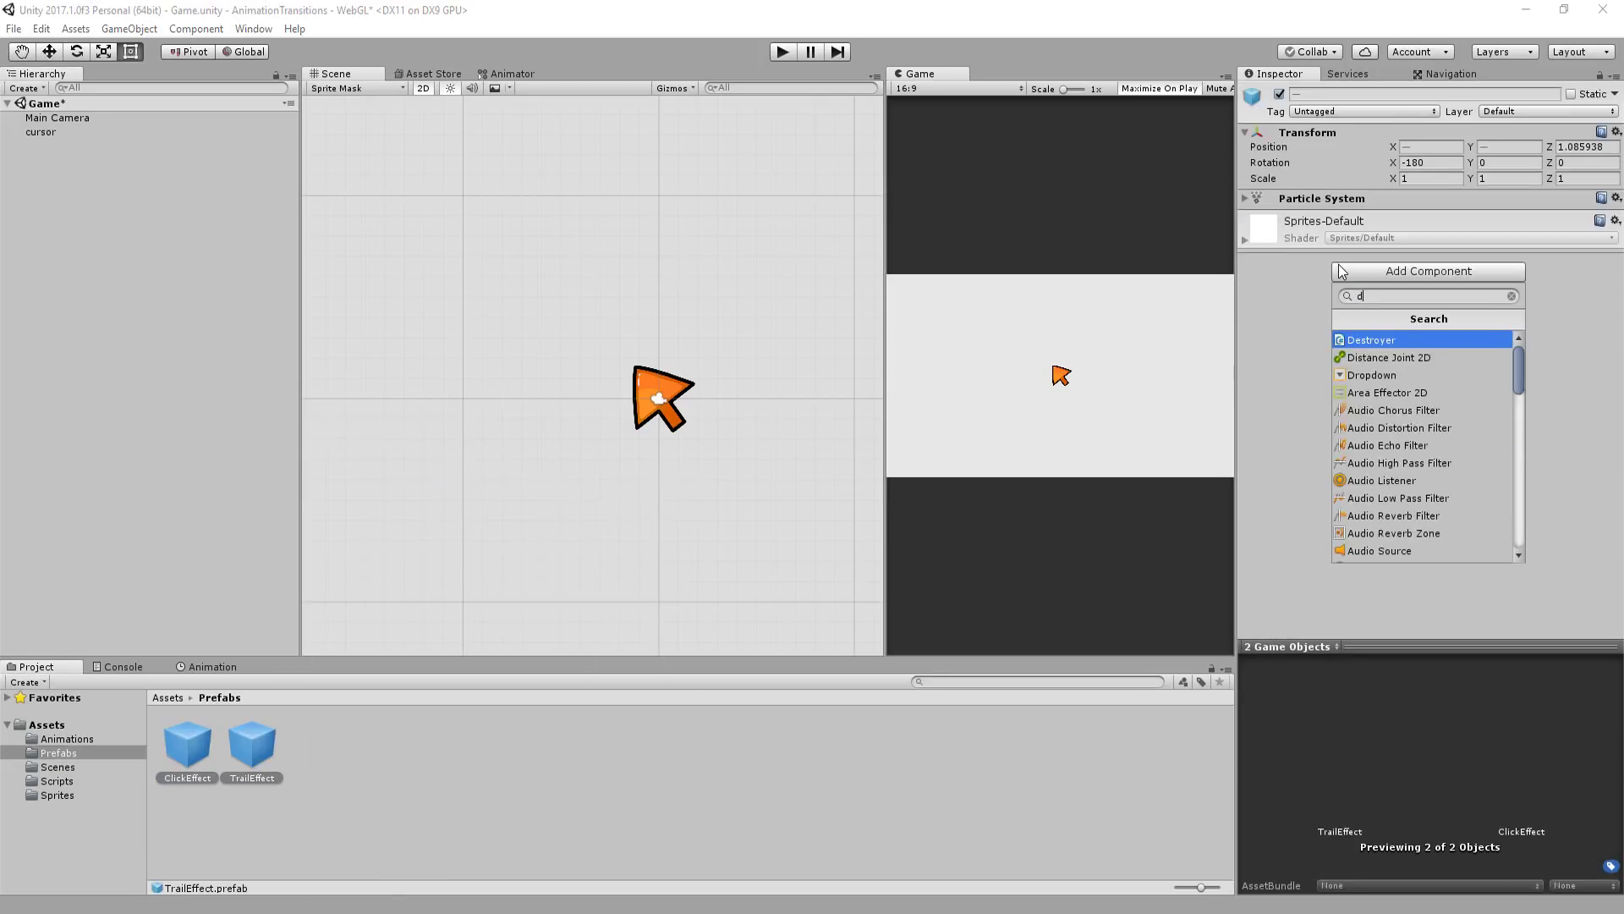
pyautogui.write('es')
pyautogui.press('Return')
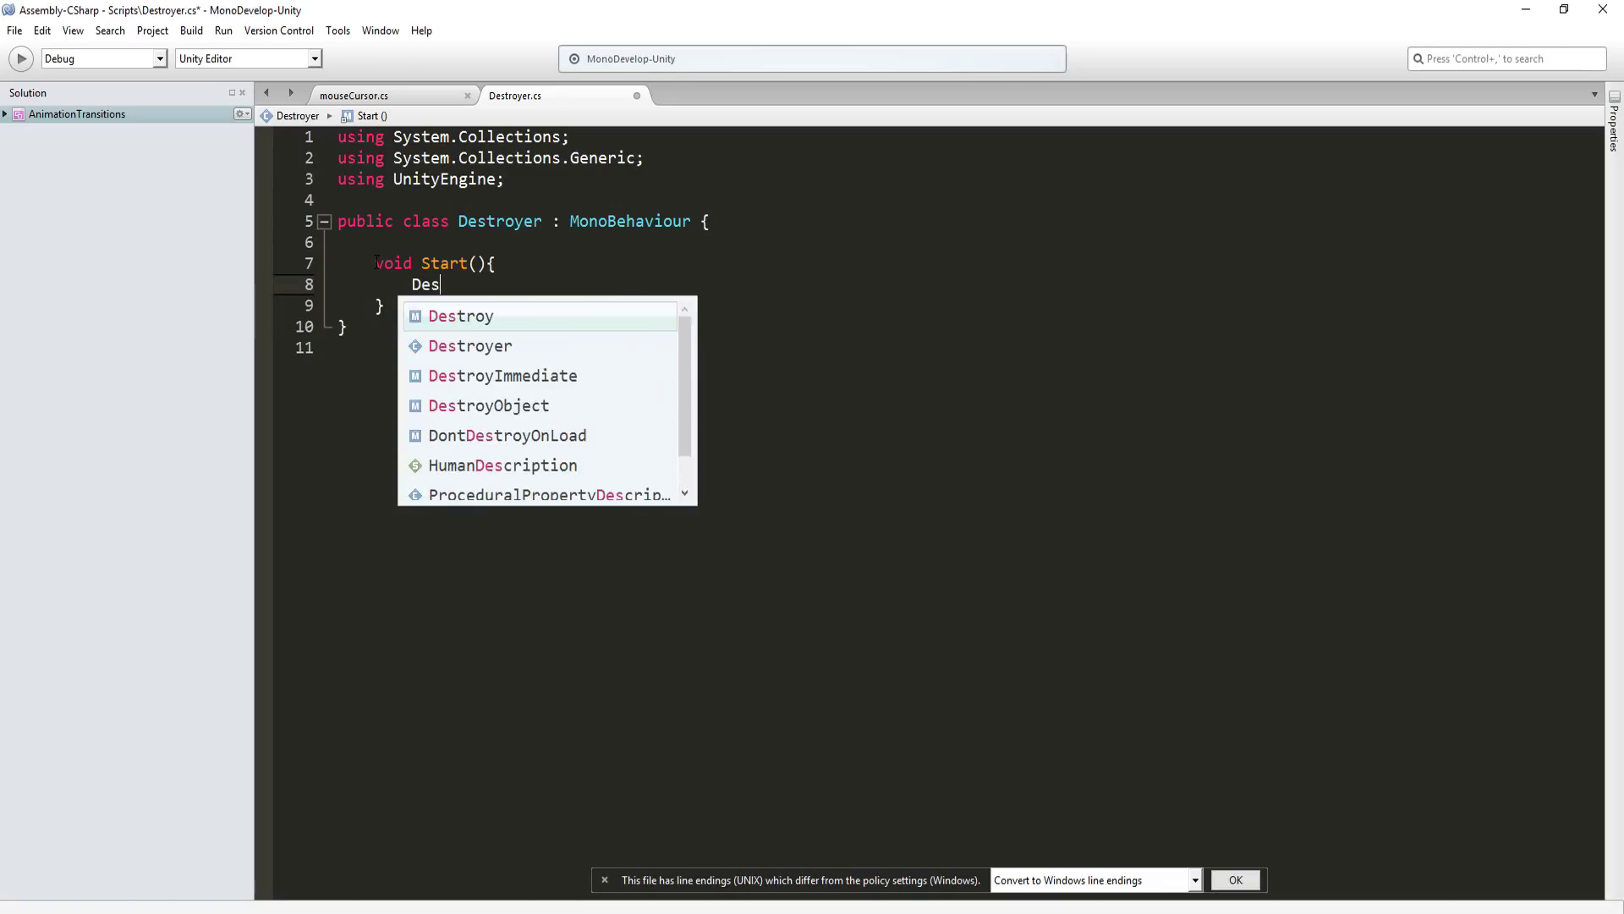
# - Write Destroy(gameObject, 2f); in the Destroyer's Start and save the script
pyautogui.write('troy')
pyautogui.press('Left')
pyautogui.press('Left')
pyautogui.write('game')
pyautogui.press('Return')
pyautogui.write(',')
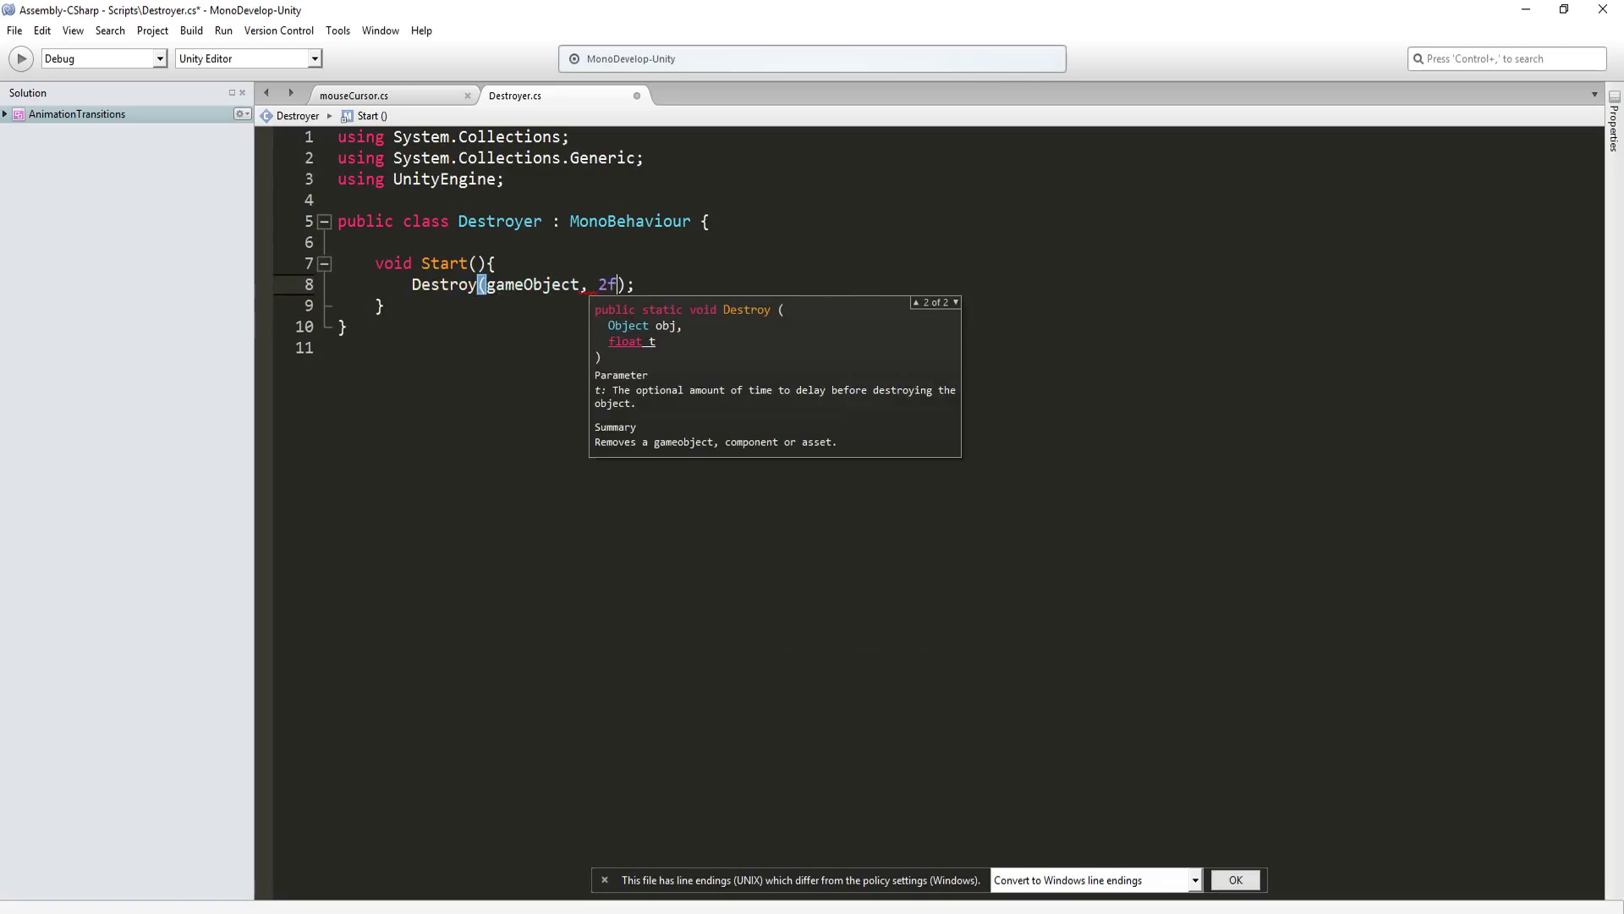
pyautogui.hotkey('ctrl', 's')
pyautogui.click(375, 263)
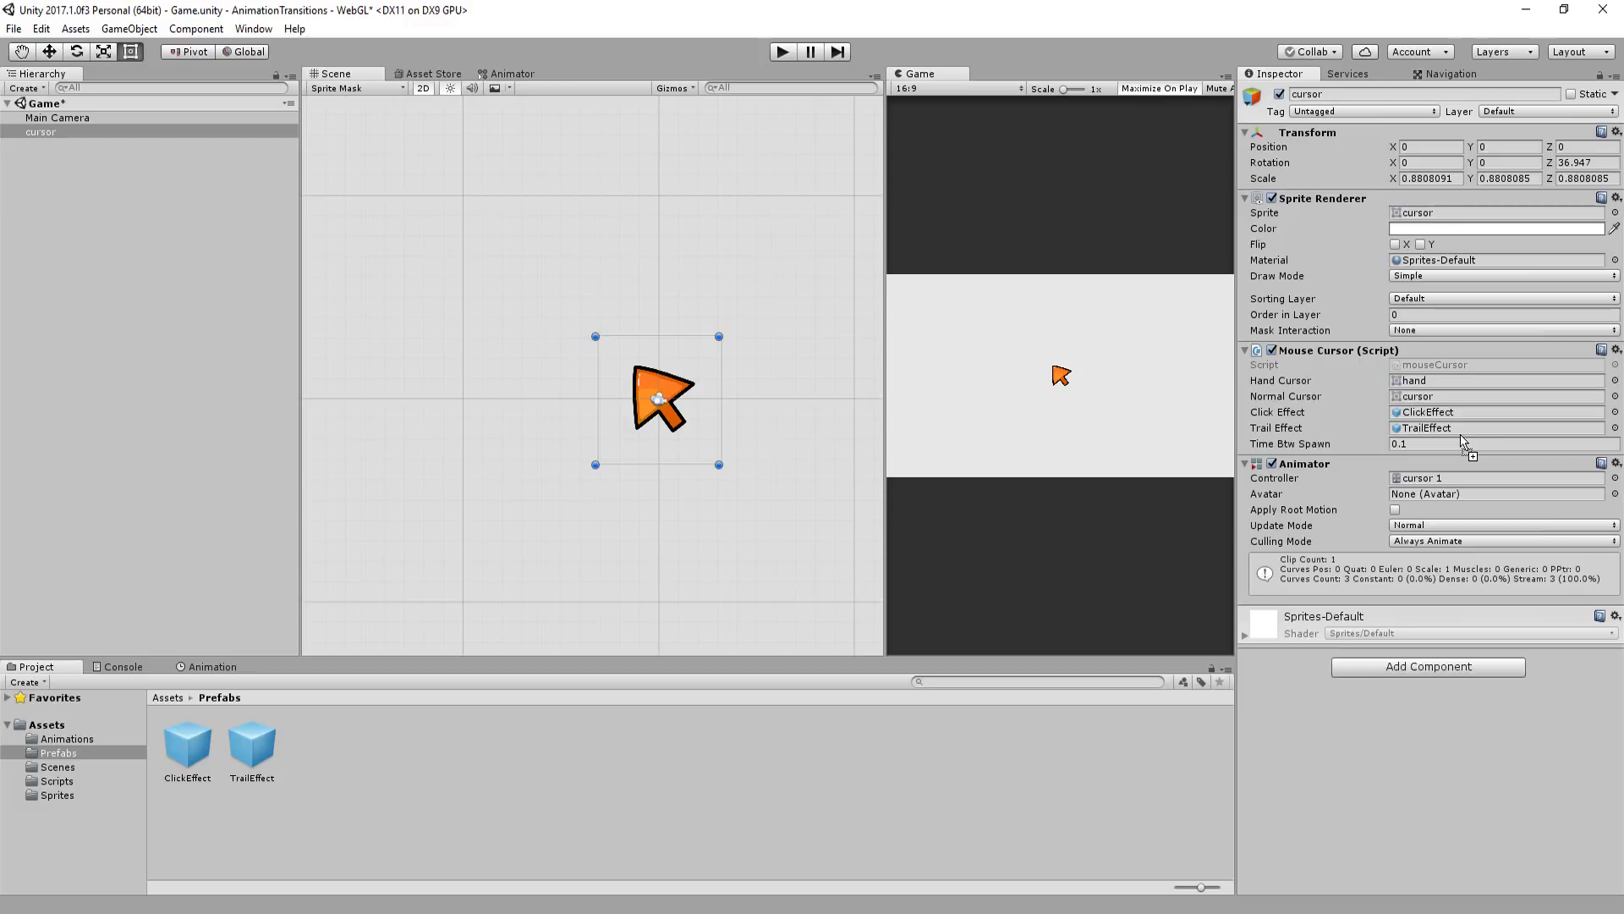
# - Play the game to watch the red-orange particle trail stream behind the moving cursor
pyautogui.hotkey('ctrl', 'p')
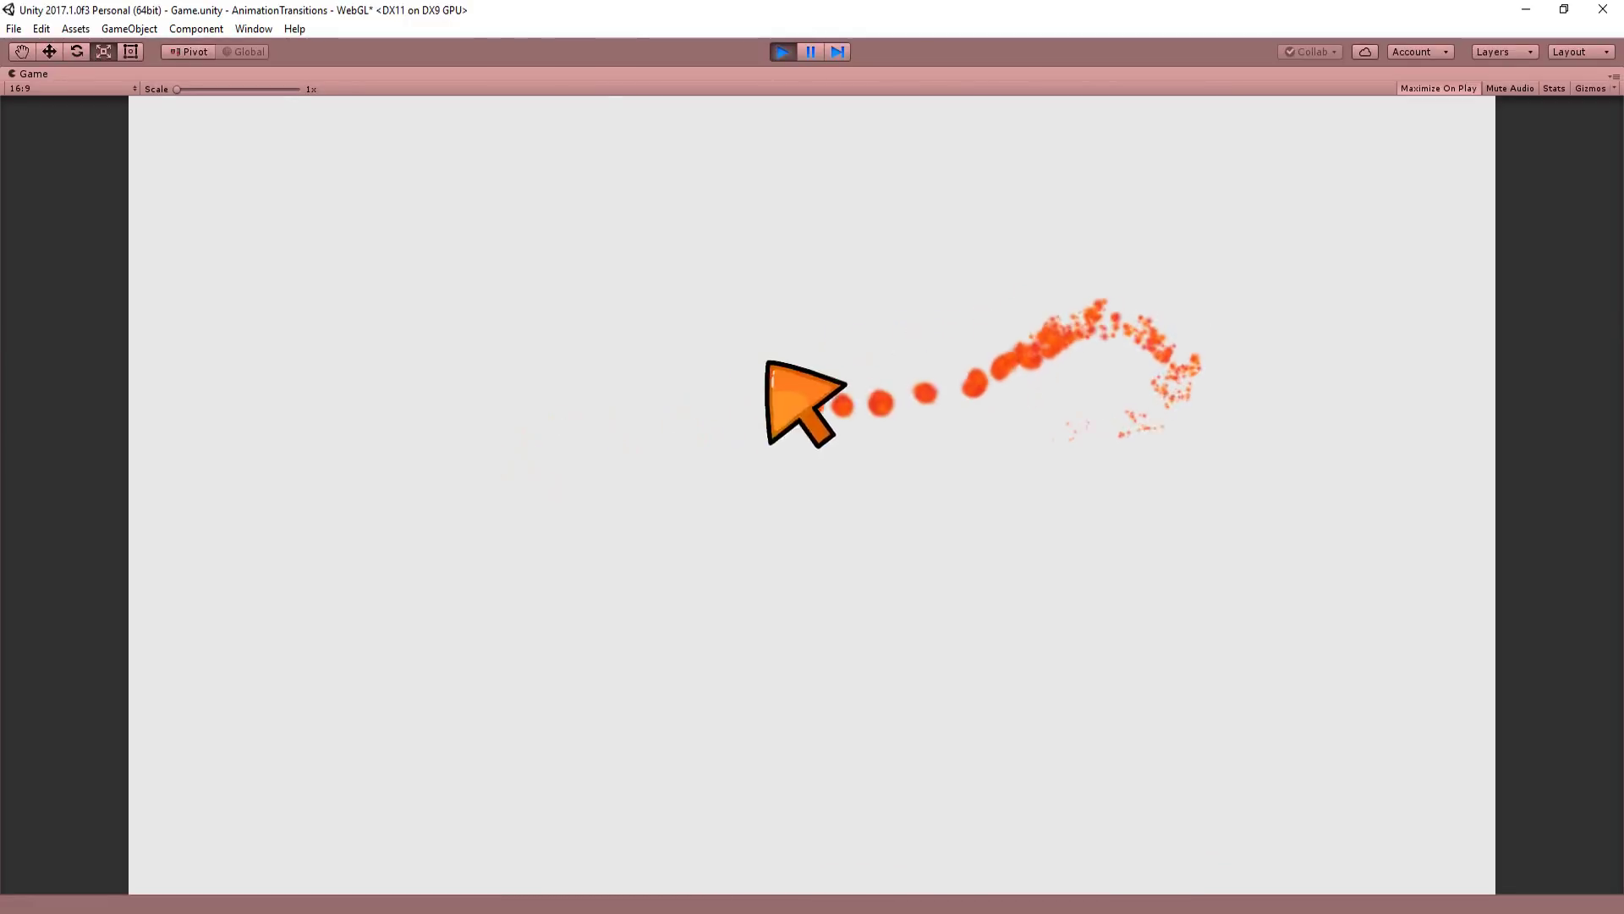